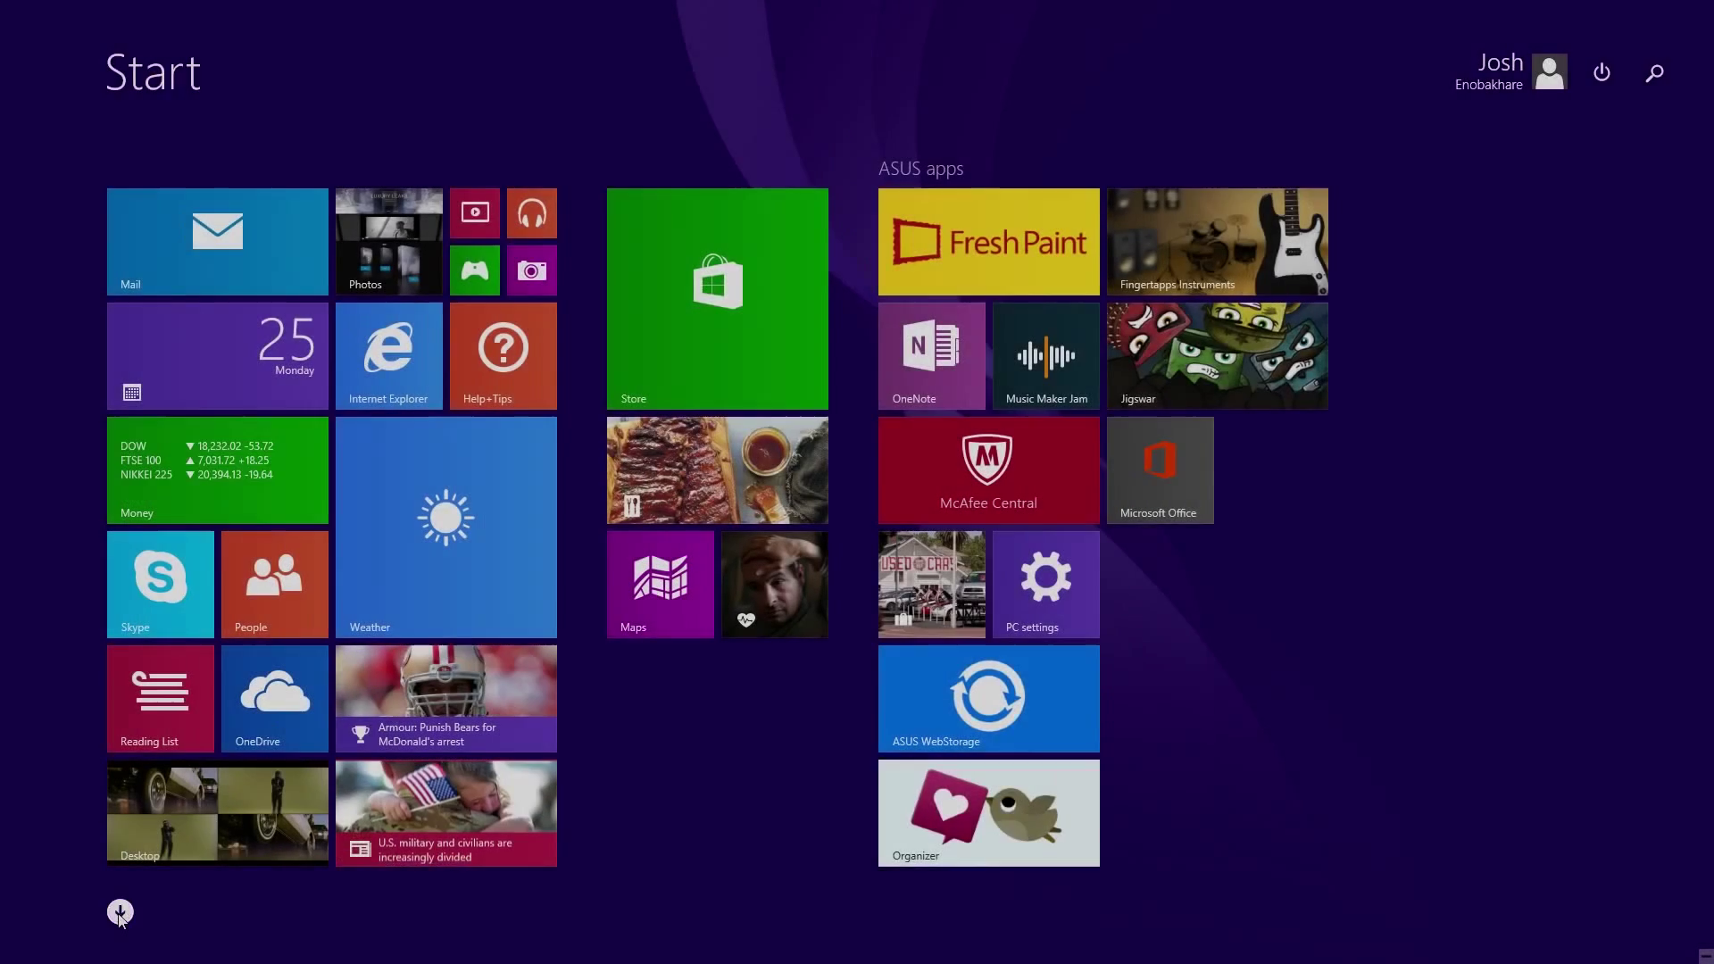
Launch Premiere Pro CC 2014 and create the project 'My first project' on the Desktop
left_click(120, 911)
left_click(136, 770)
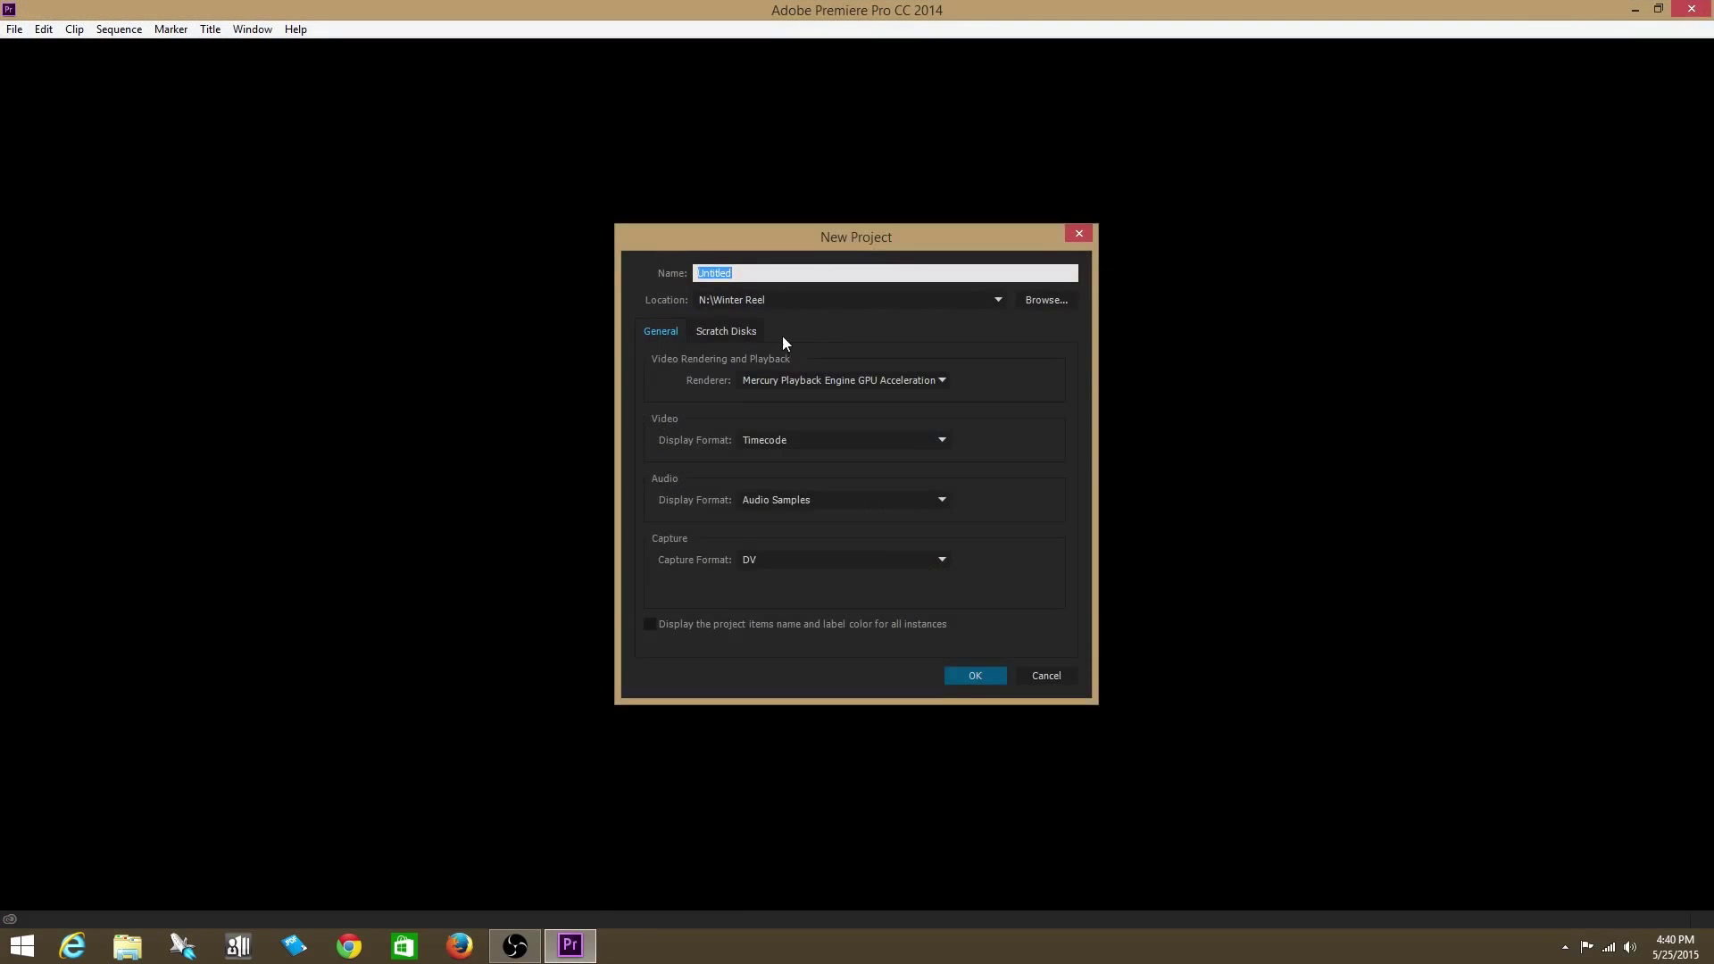
type("My first project")
left_click(1045, 301)
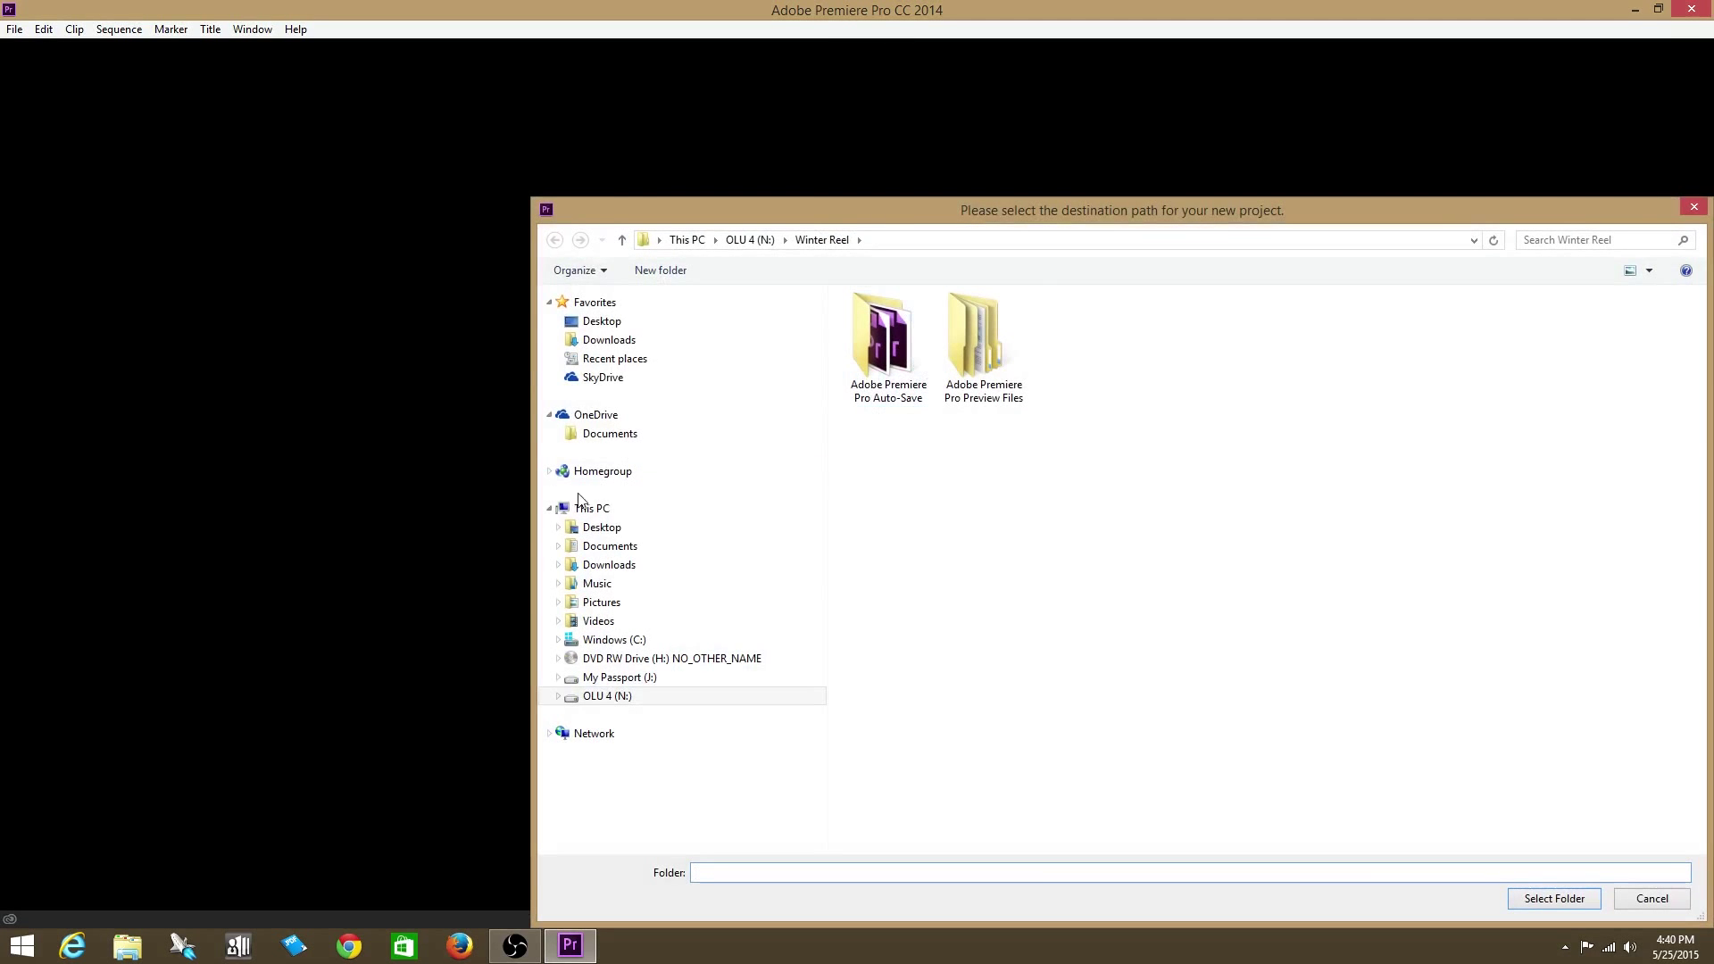
left_click(656, 321)
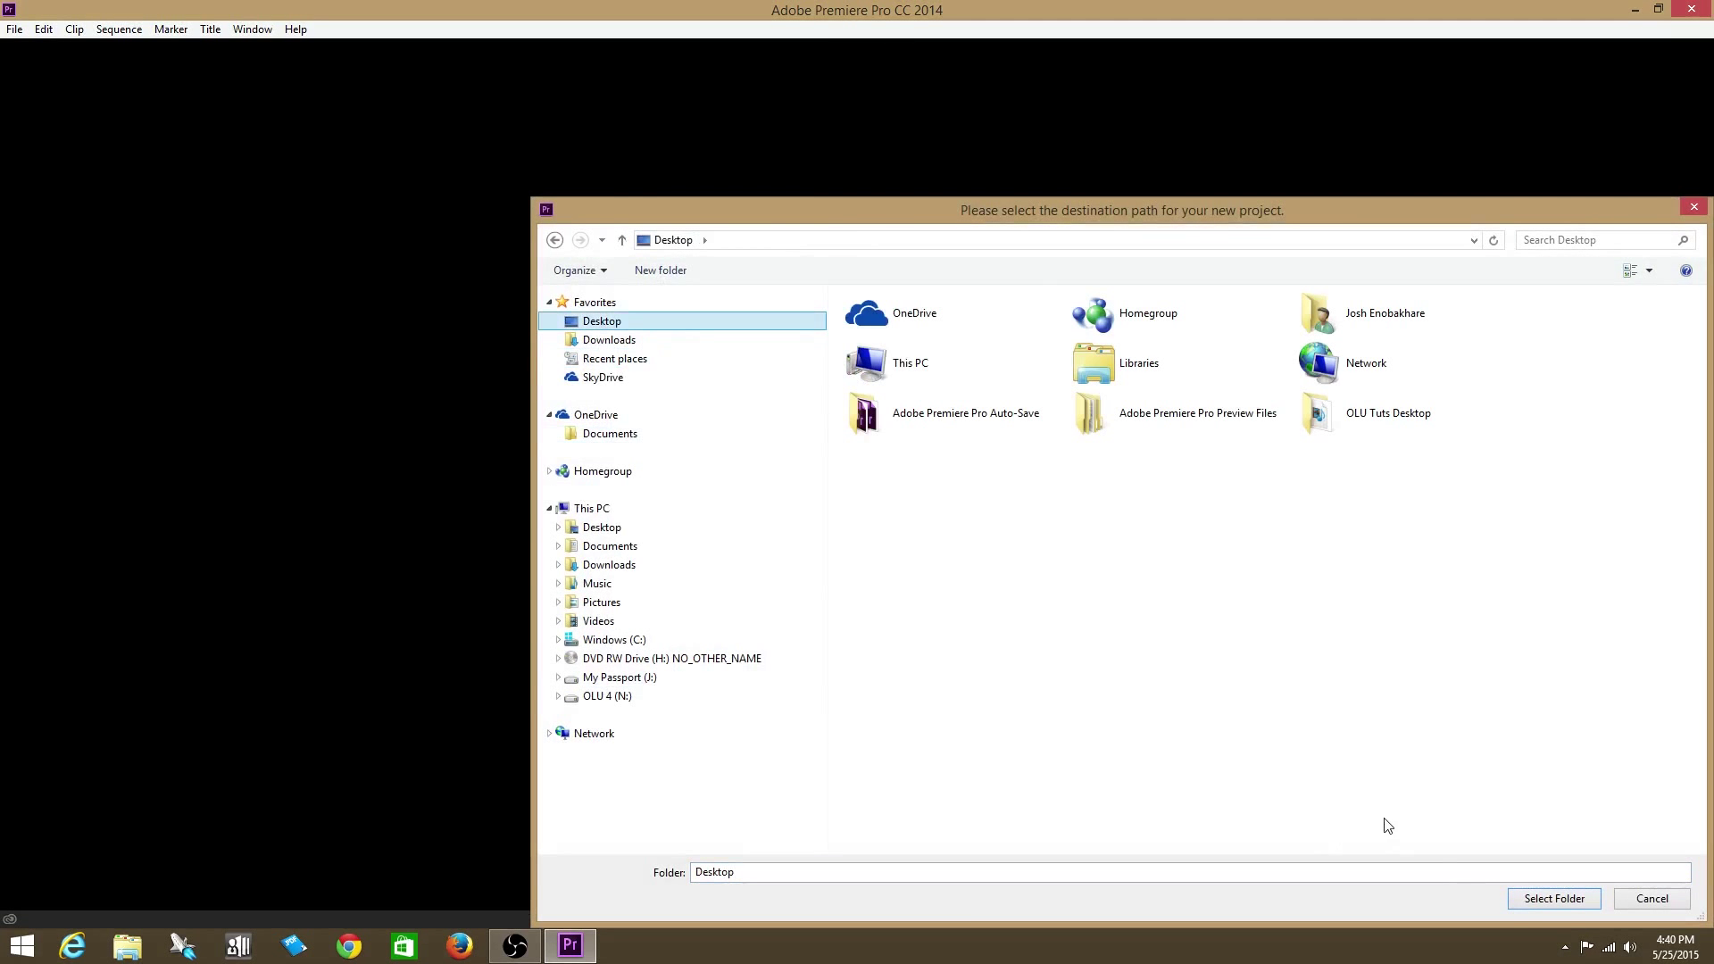
left_click(1554, 899)
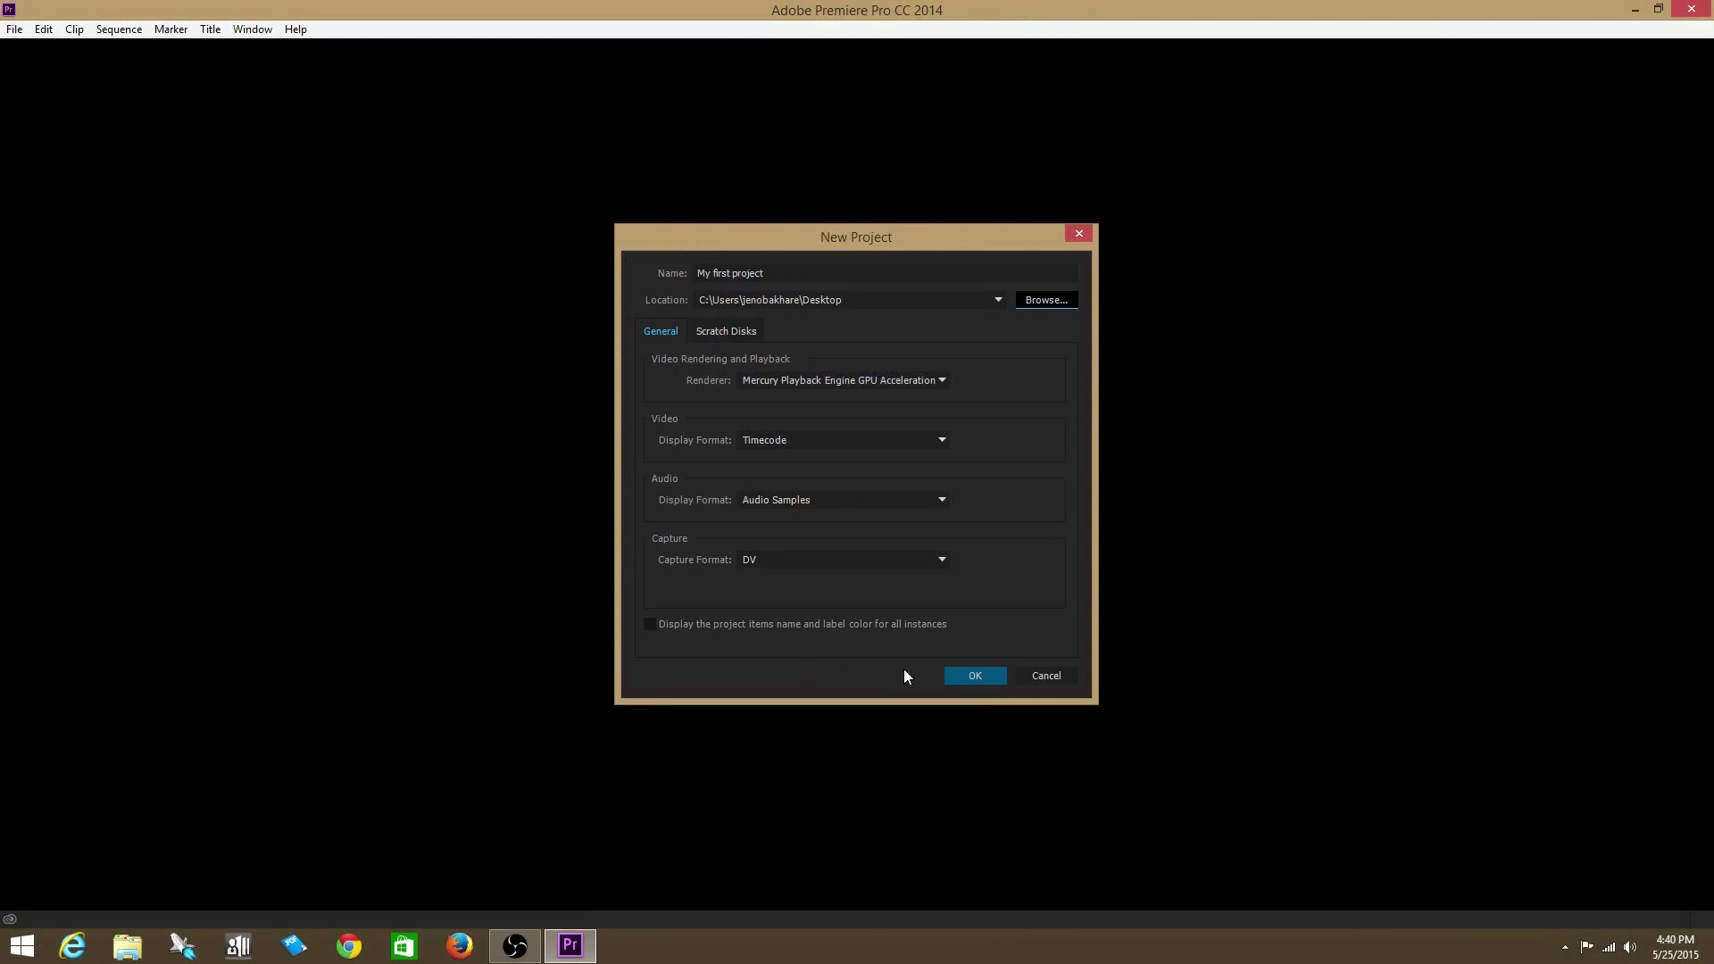
left_click(973, 676)
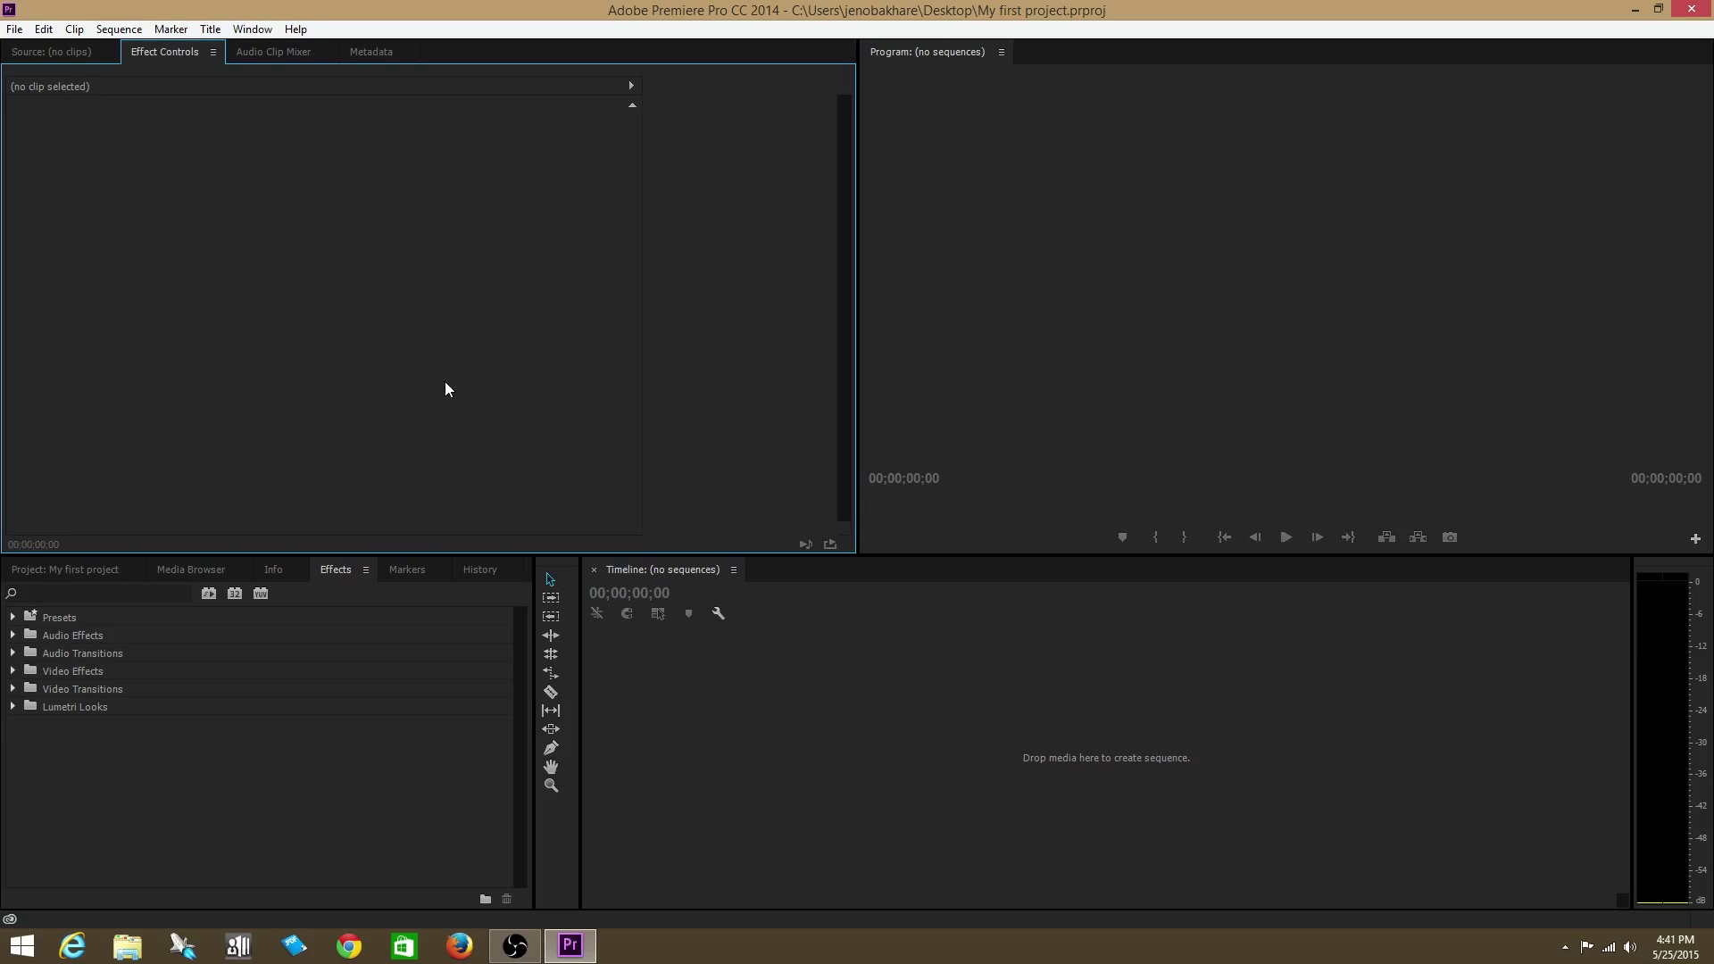
Show the empty Project bin and bring up its context menu for adding media
left_click(102, 568)
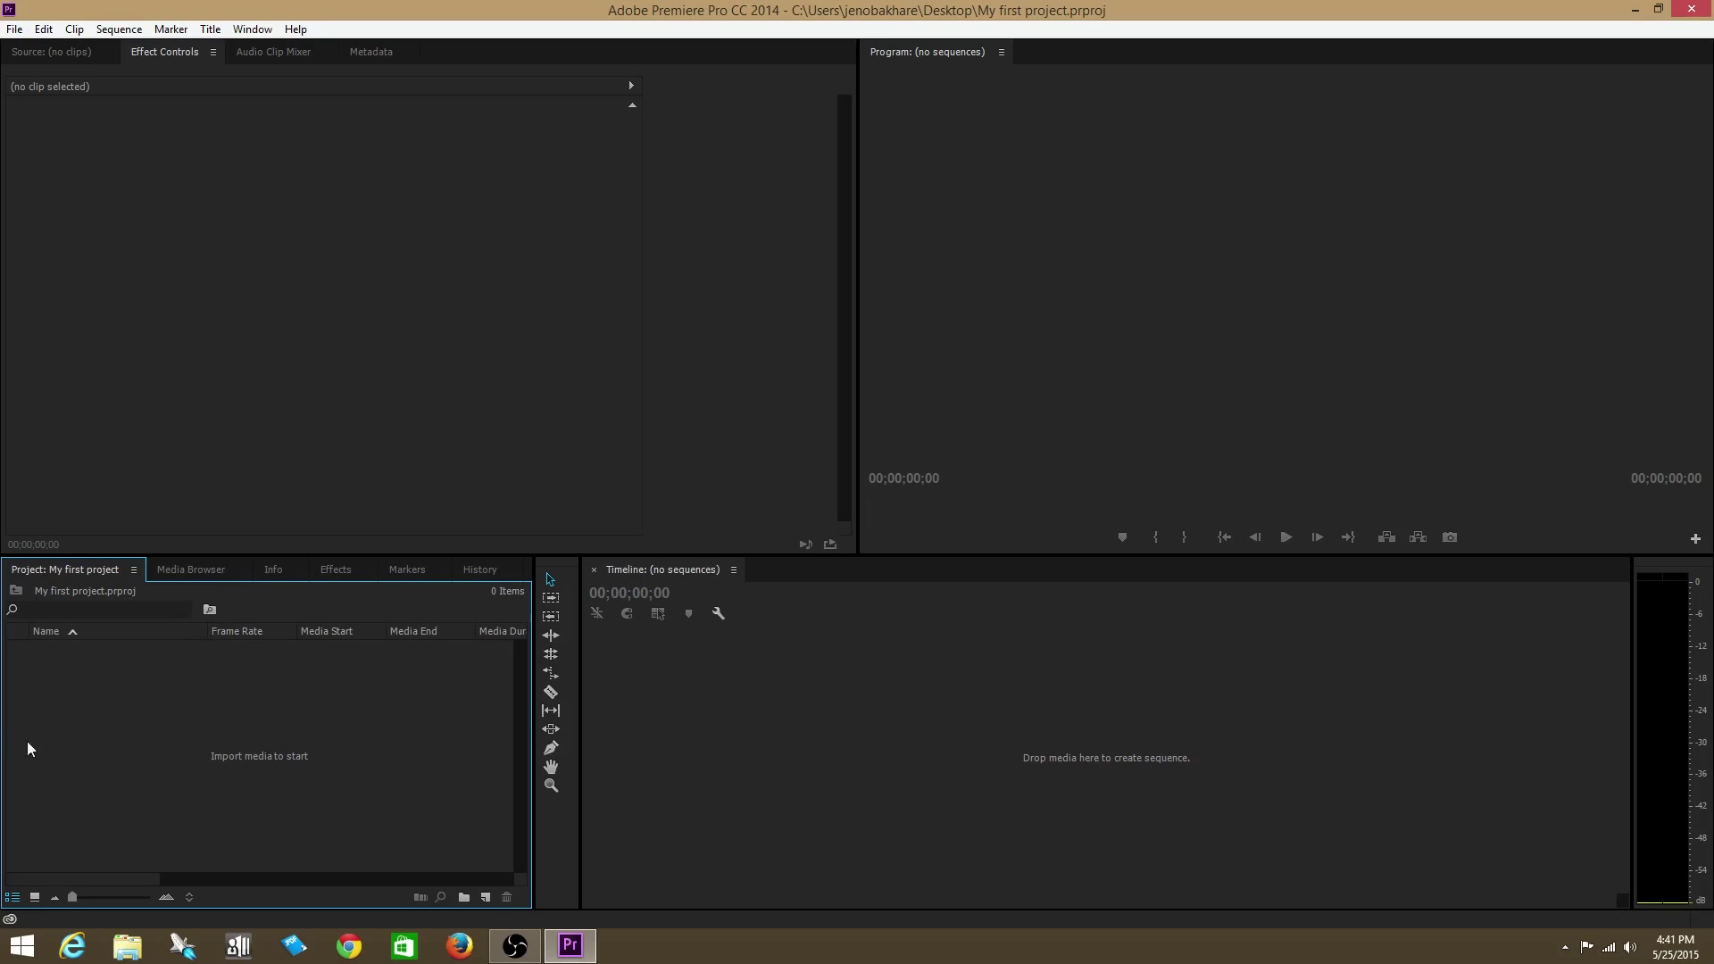
right_click(181, 699)
Import FP114 Clip1, Clip 2, Clip 3 and Clip4 .mp4 from OLU Tuts Desktop > FP114
left_click(230, 801)
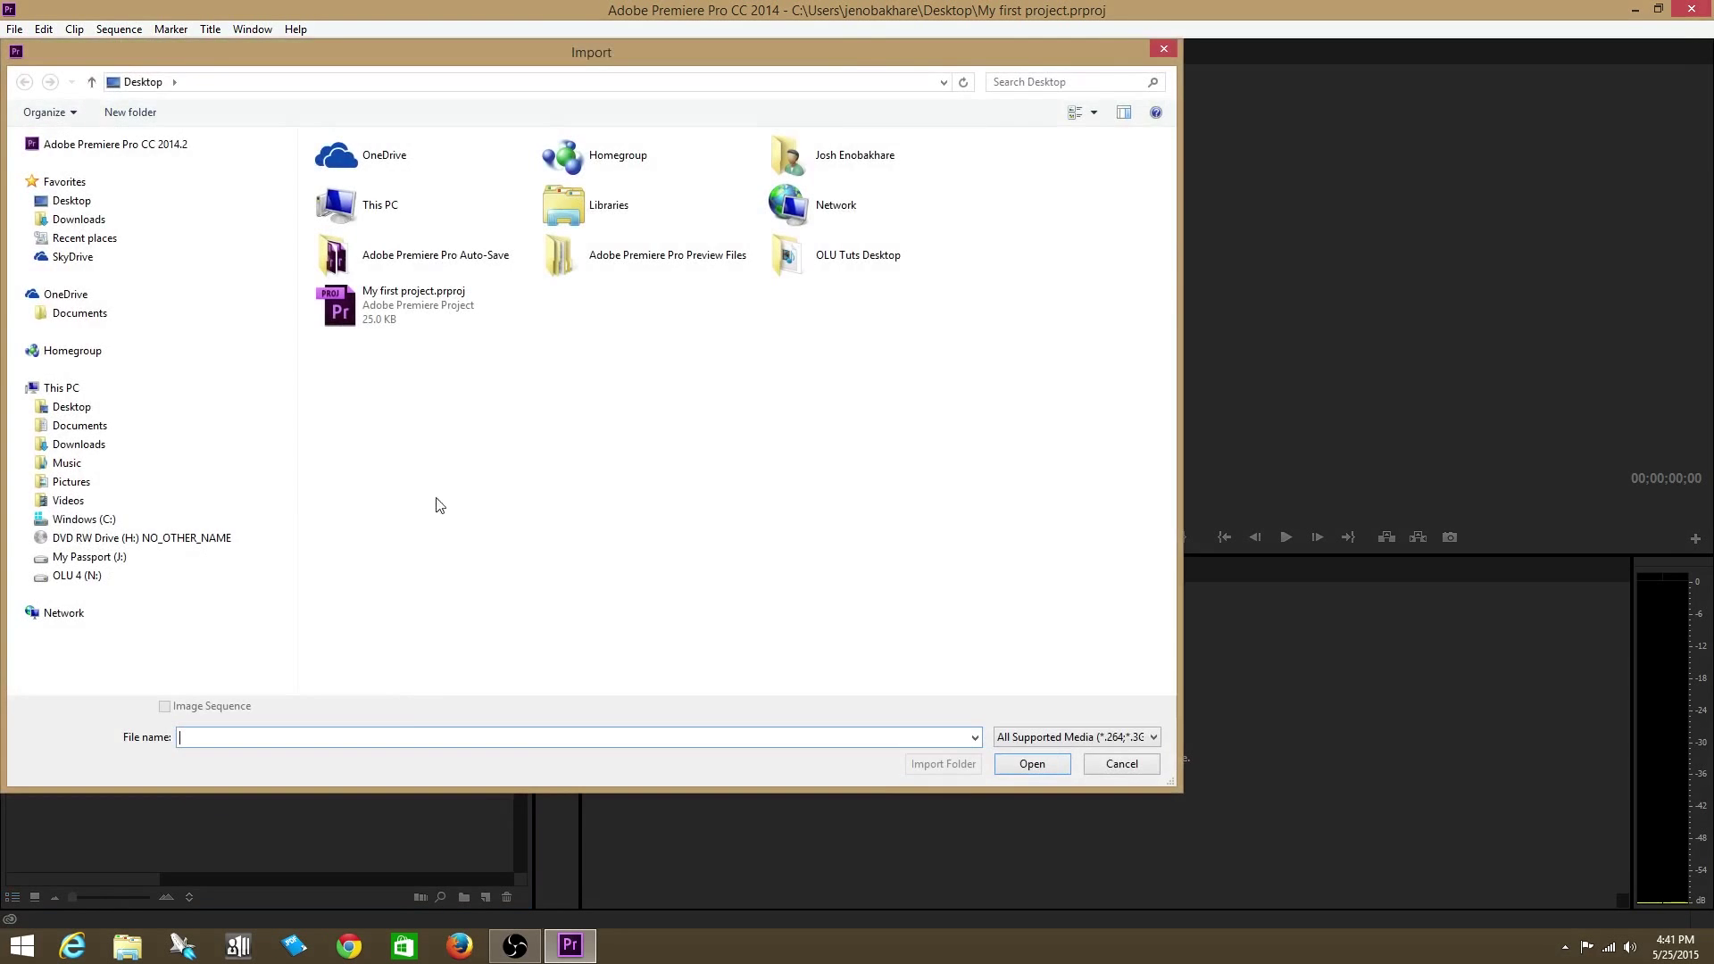
double_click(802, 261)
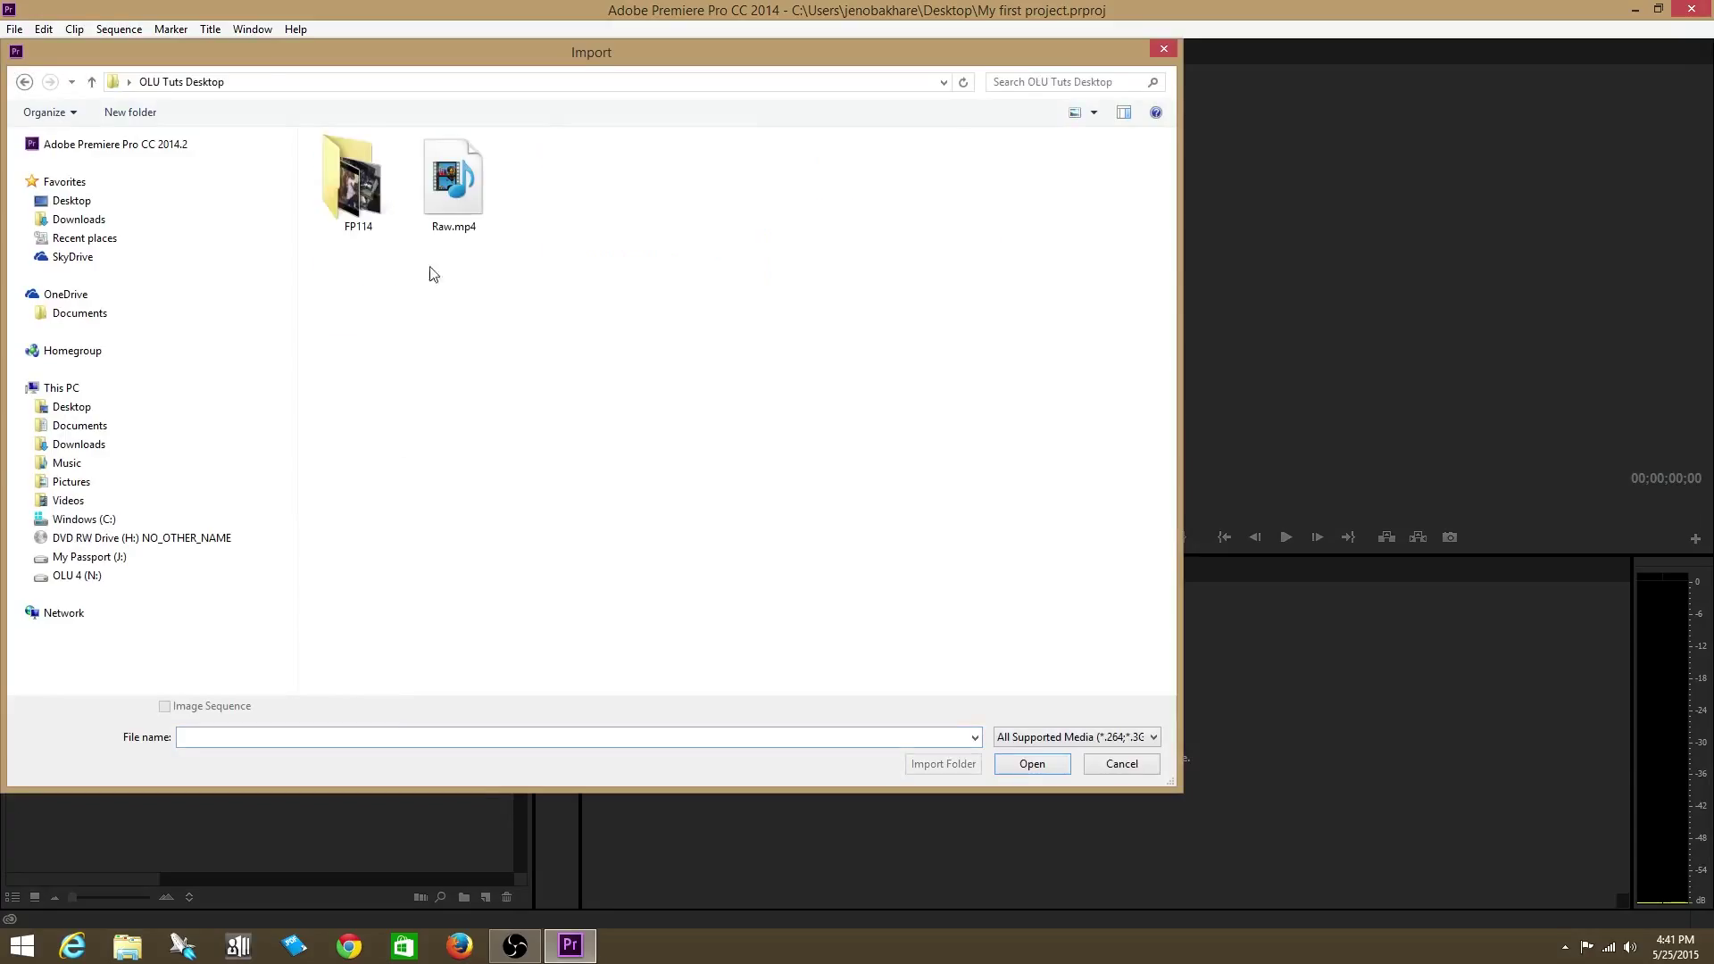
double_click(357, 174)
left_click_drag(675, 266, 364, 136)
left_click(1023, 765)
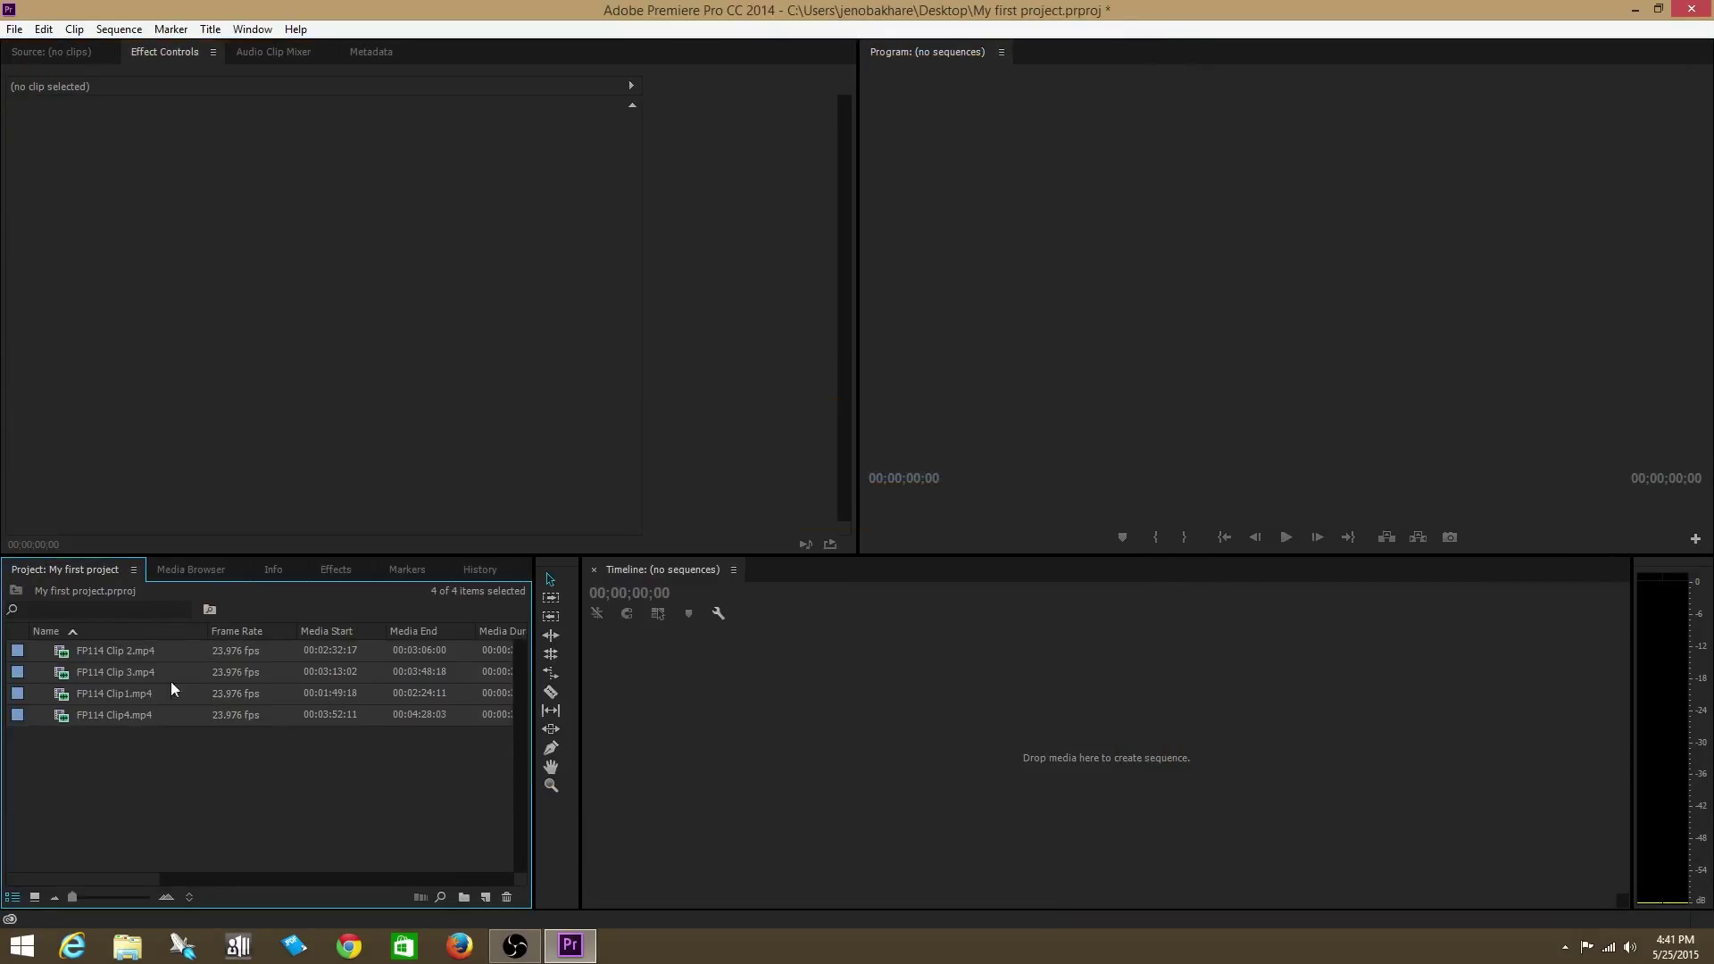
Load FP114 Clip 2, Clip1 and Clip 3 in the Source monitor and play Clip 3
left_click(114, 777)
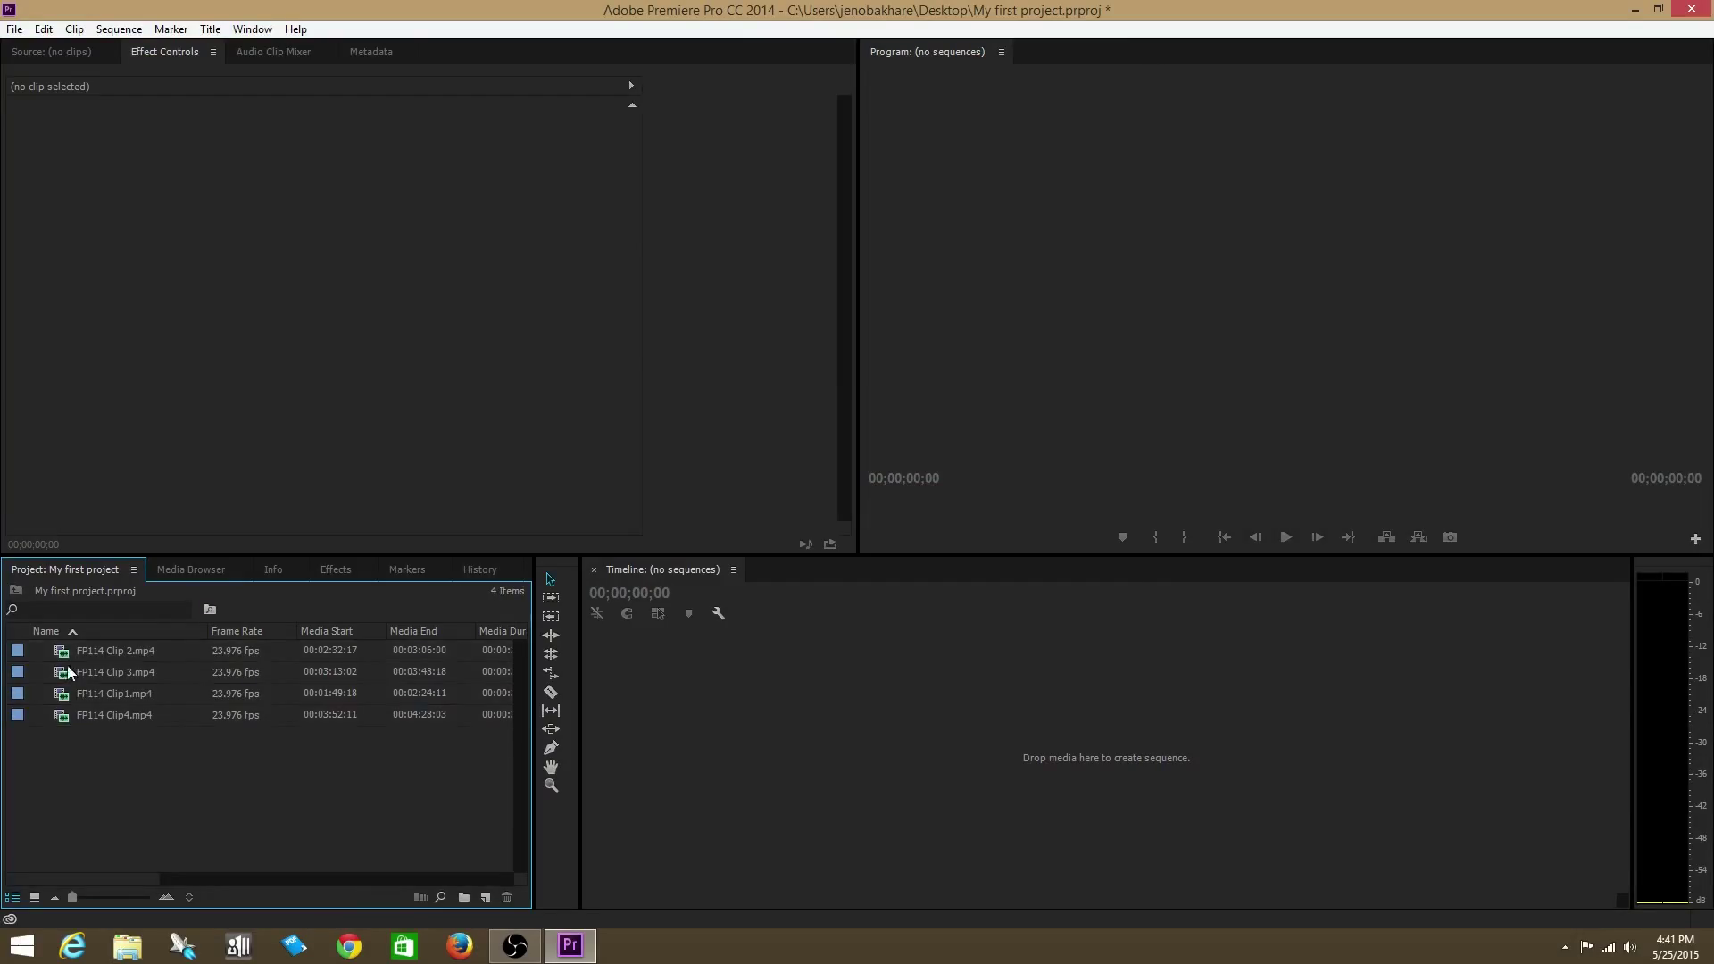
double_click(116, 651)
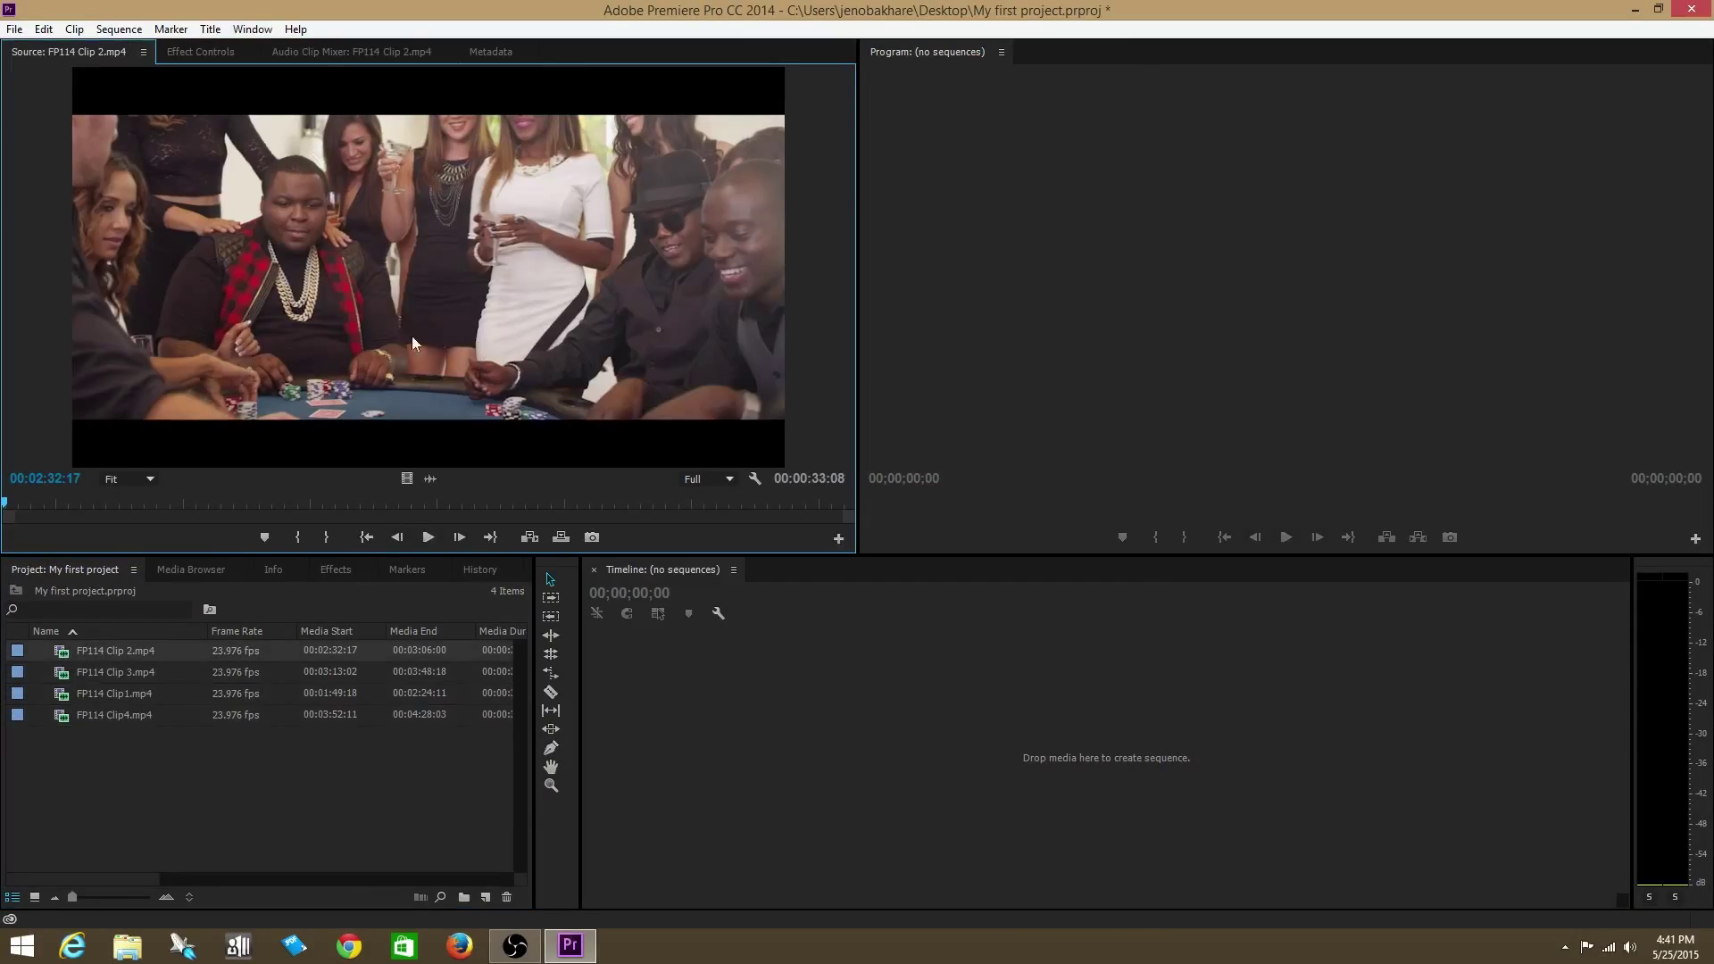
double_click(115, 694)
double_click(68, 650)
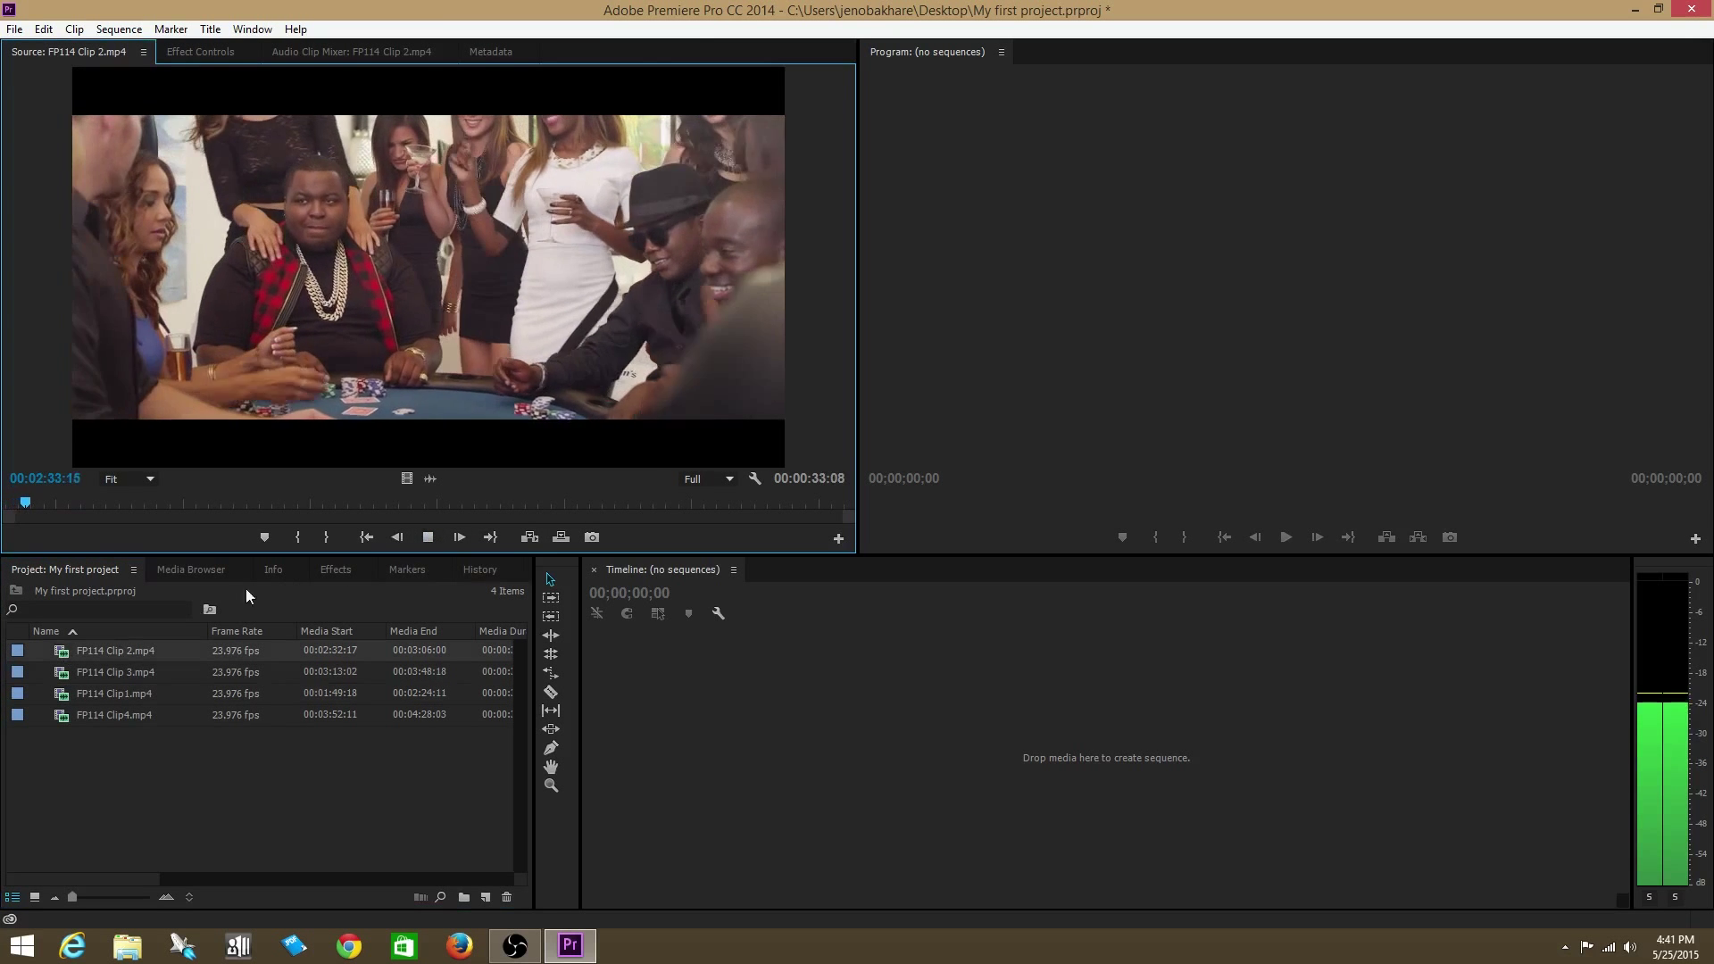
double_click(59, 672)
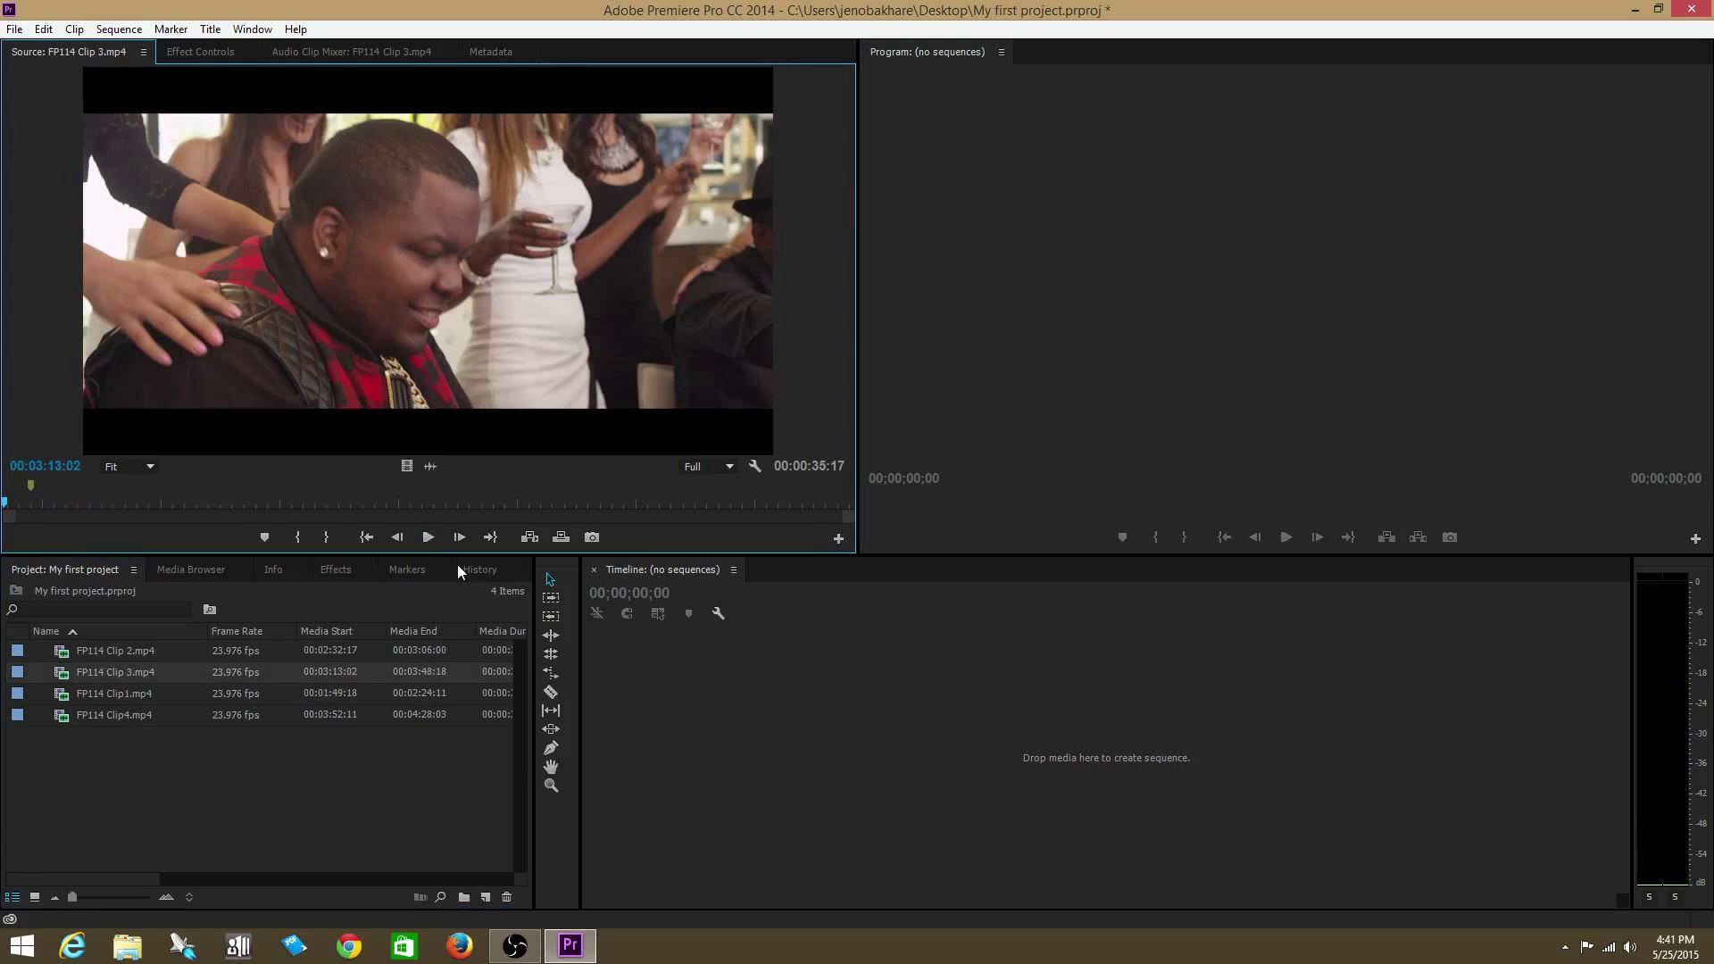
left_click(428, 537)
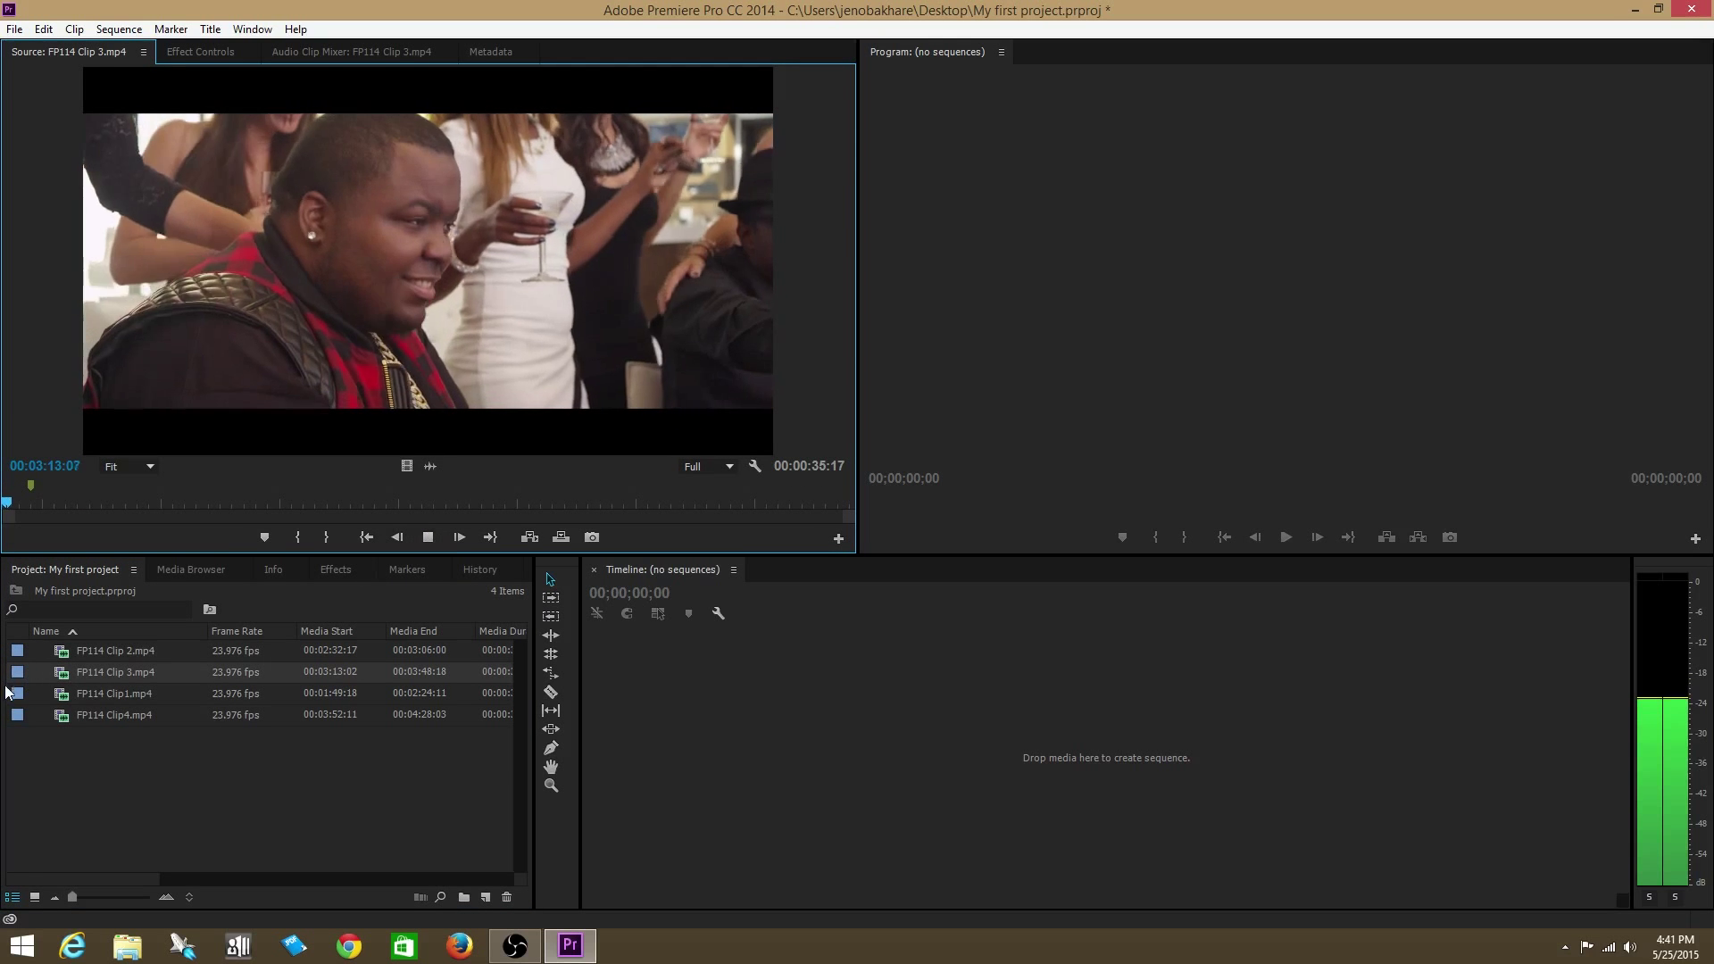
Play FP114 Clip1 and then Clip4 in the Source monitor, leaving Clip4 loaded
double_click(62, 695)
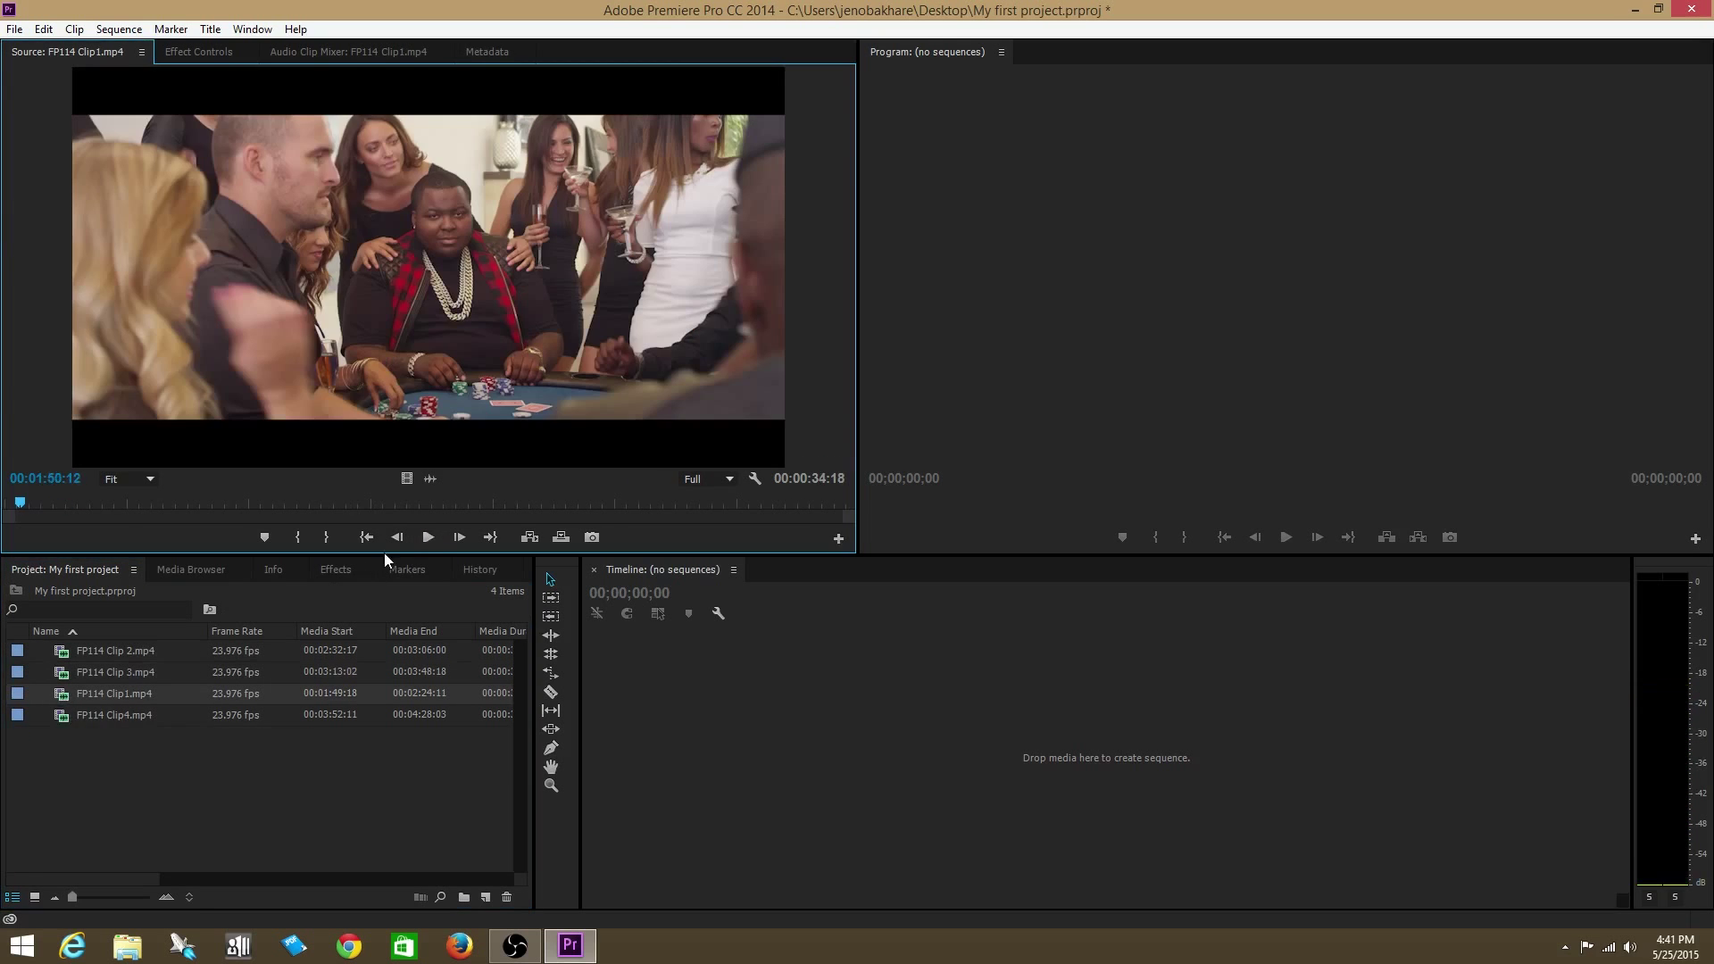
left_click(434, 538)
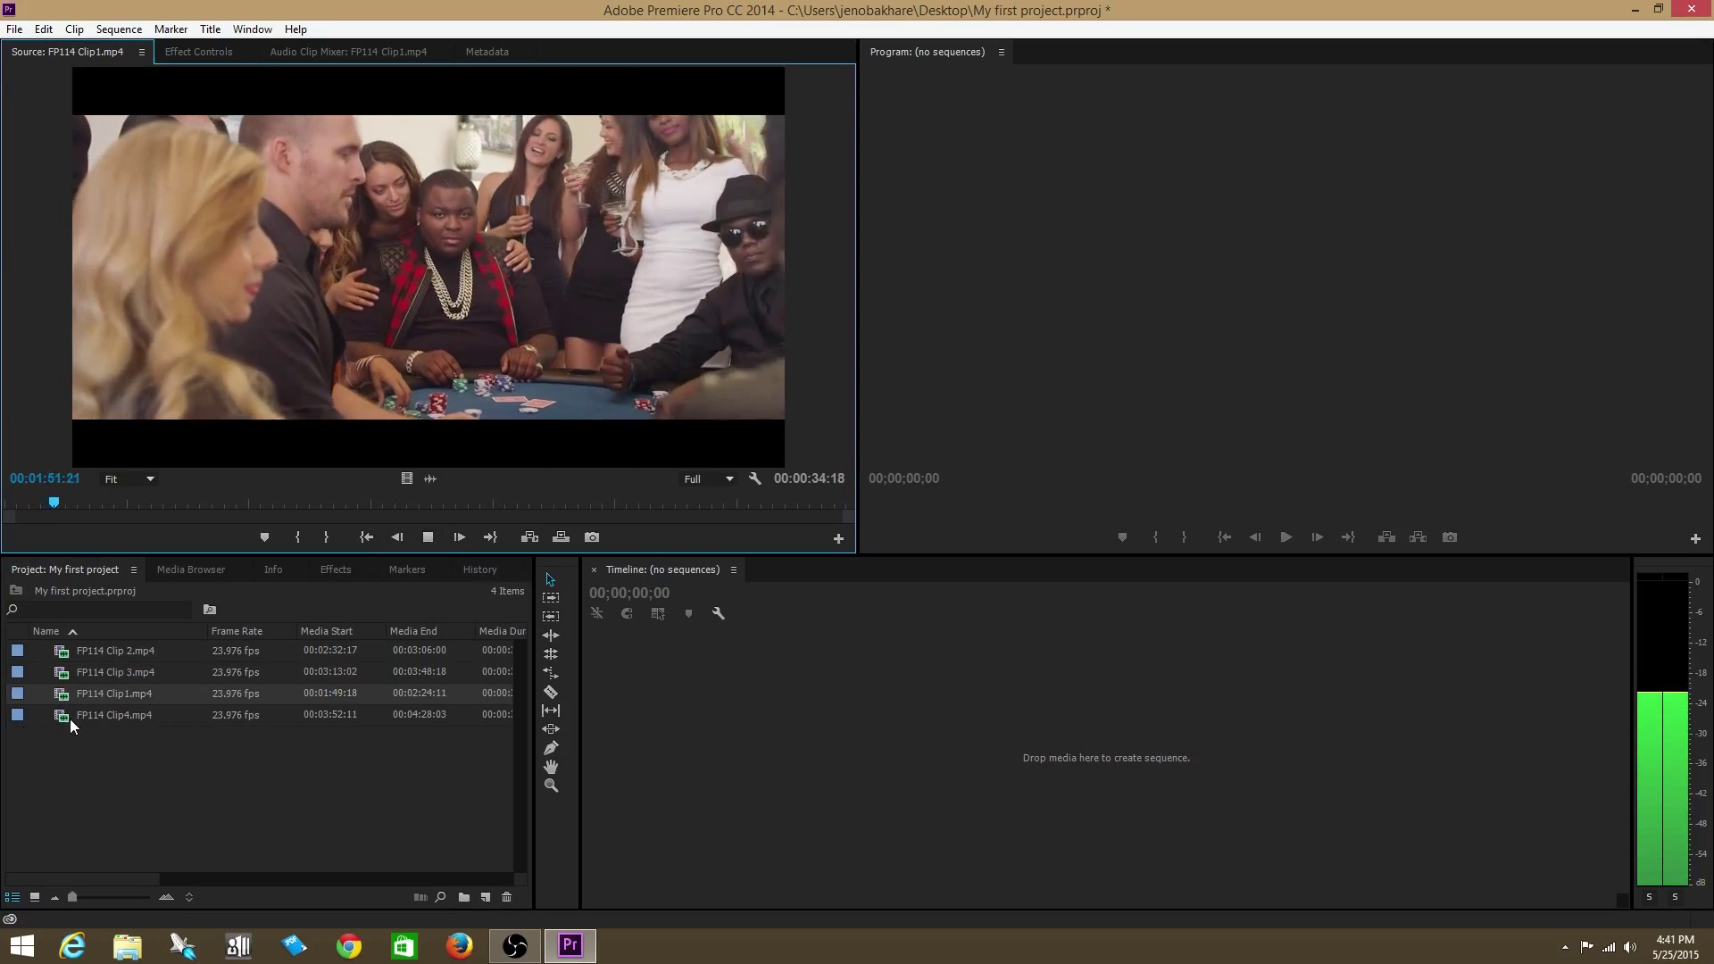
double_click(66, 716)
left_click(428, 538)
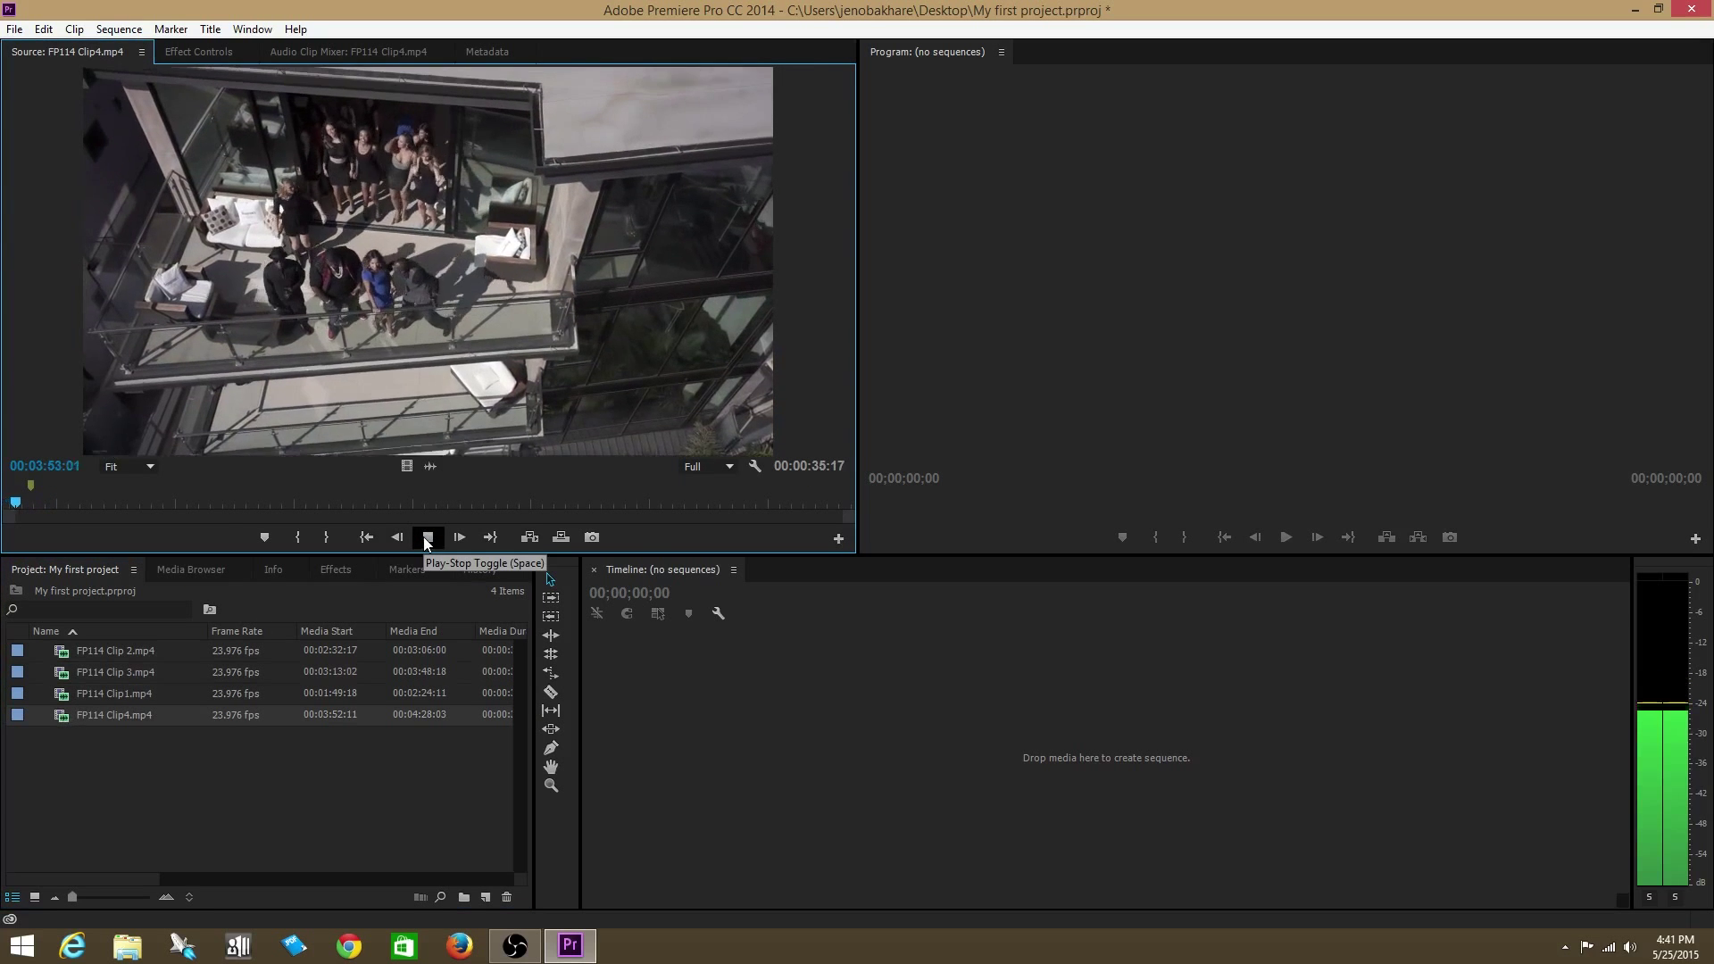
left_click(126, 782)
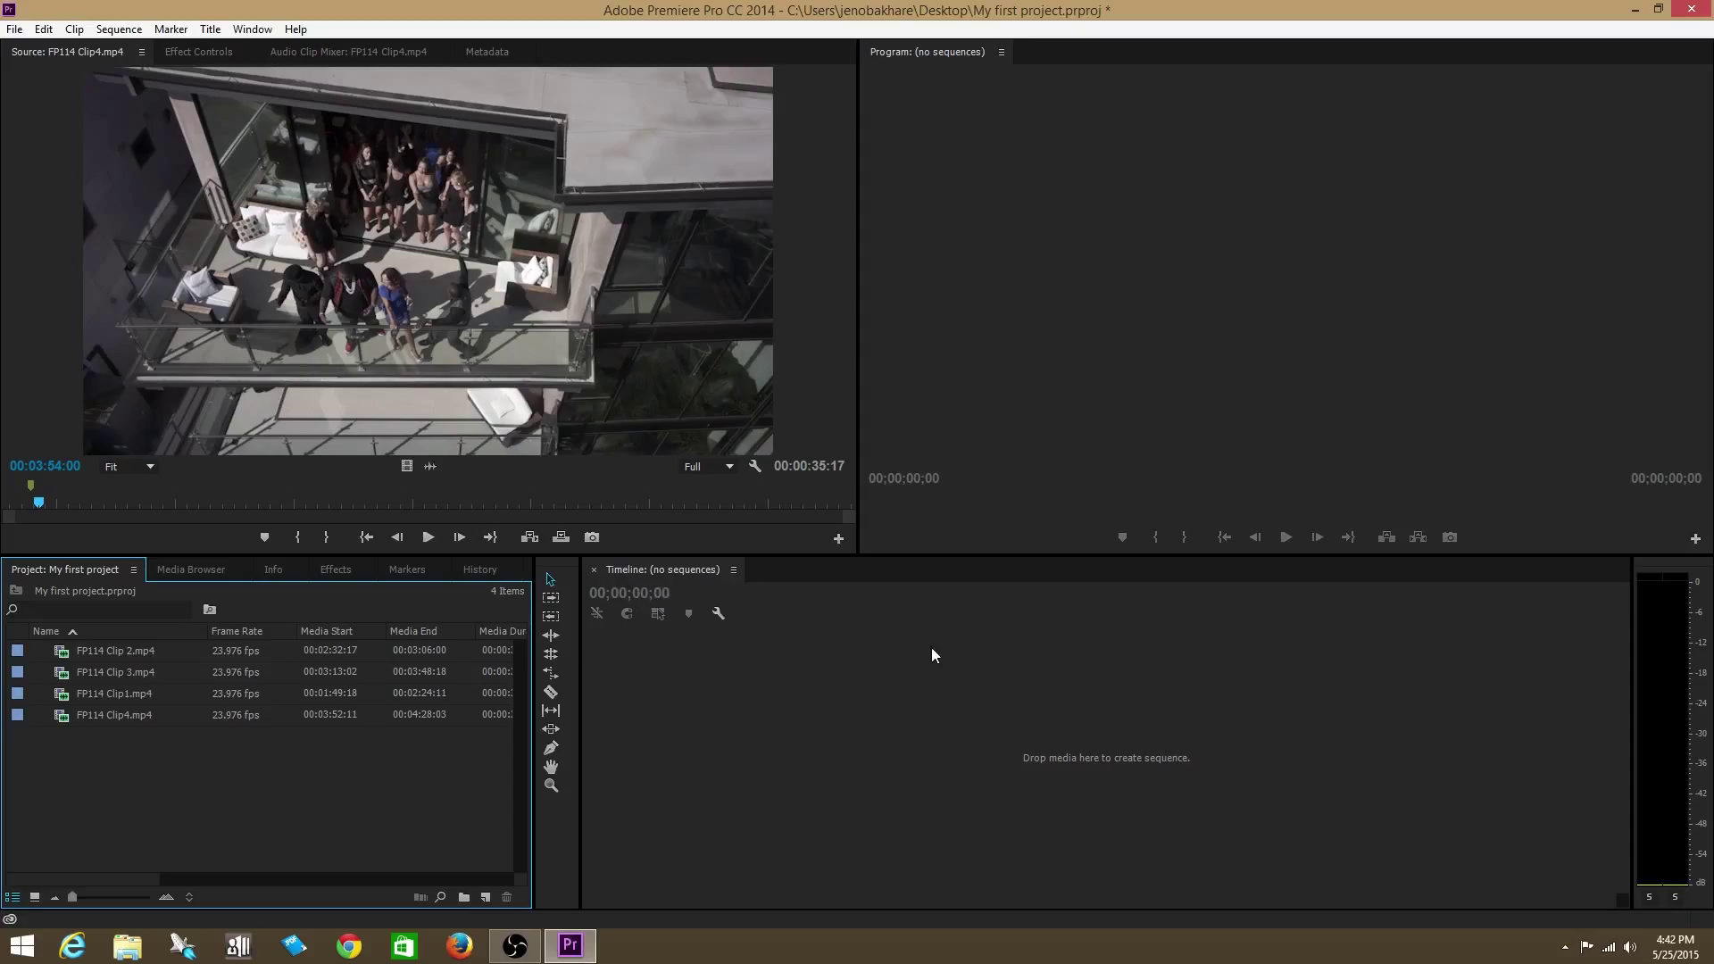
right_click(143, 778)
Create Sequence 01 using the Digital SLR 1080p DSLR 1080p24 preset
mouse_move(240, 857)
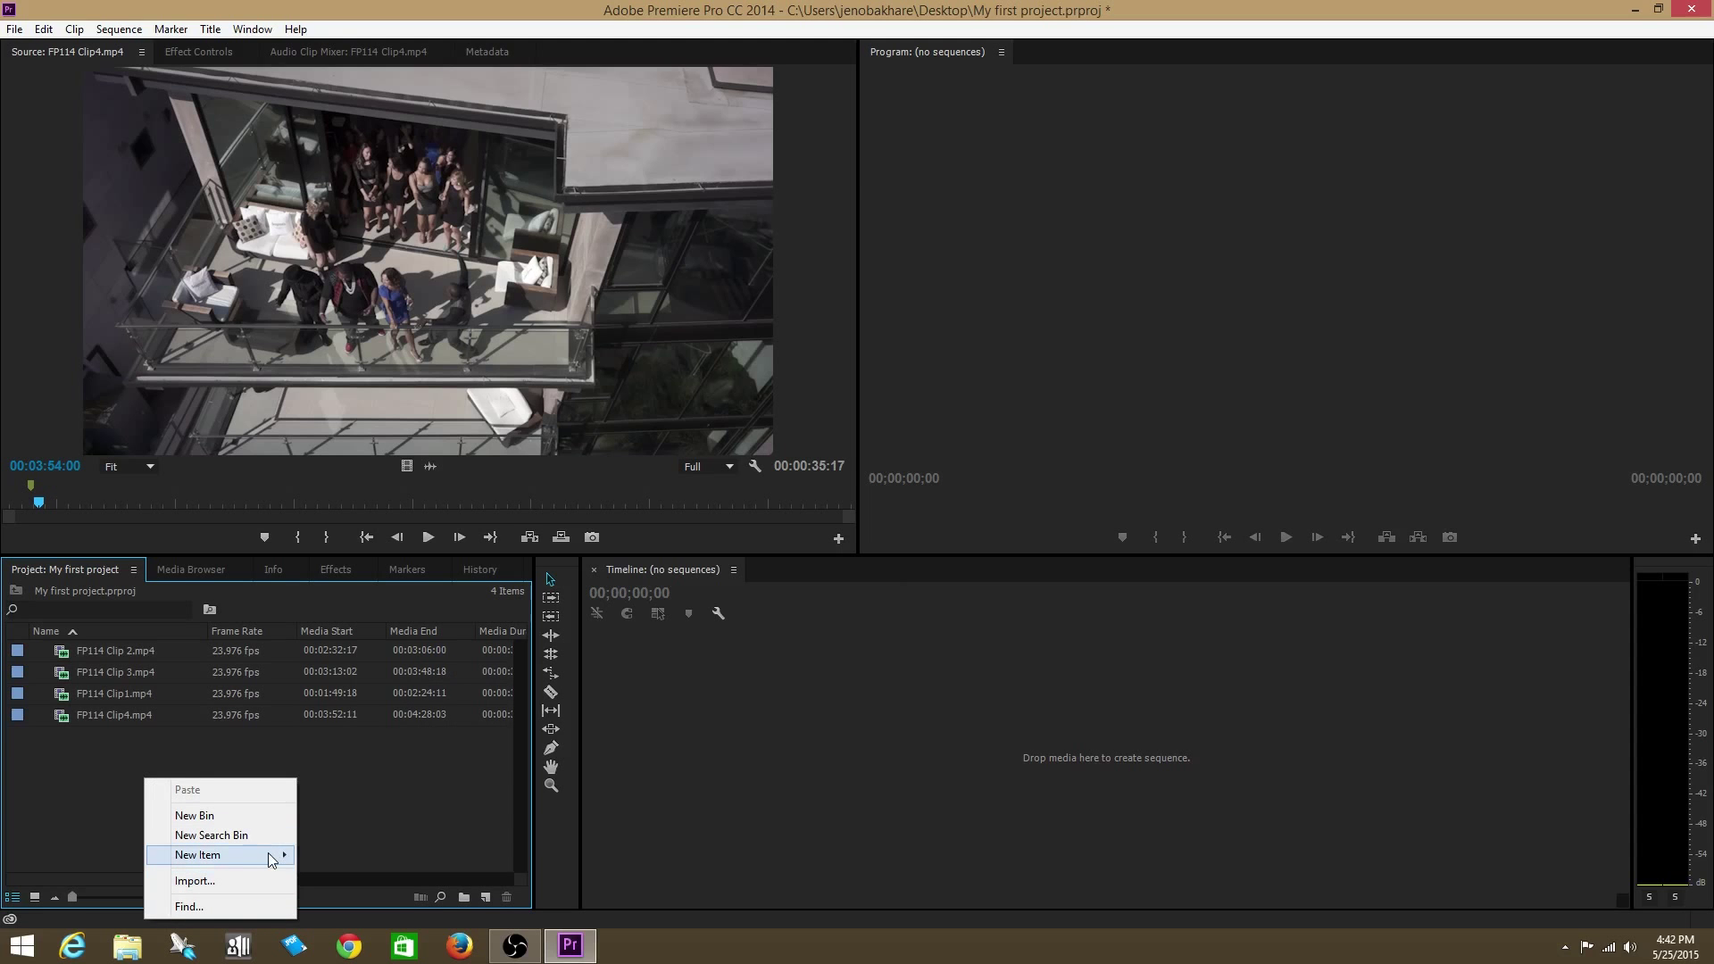
left_click(367, 662)
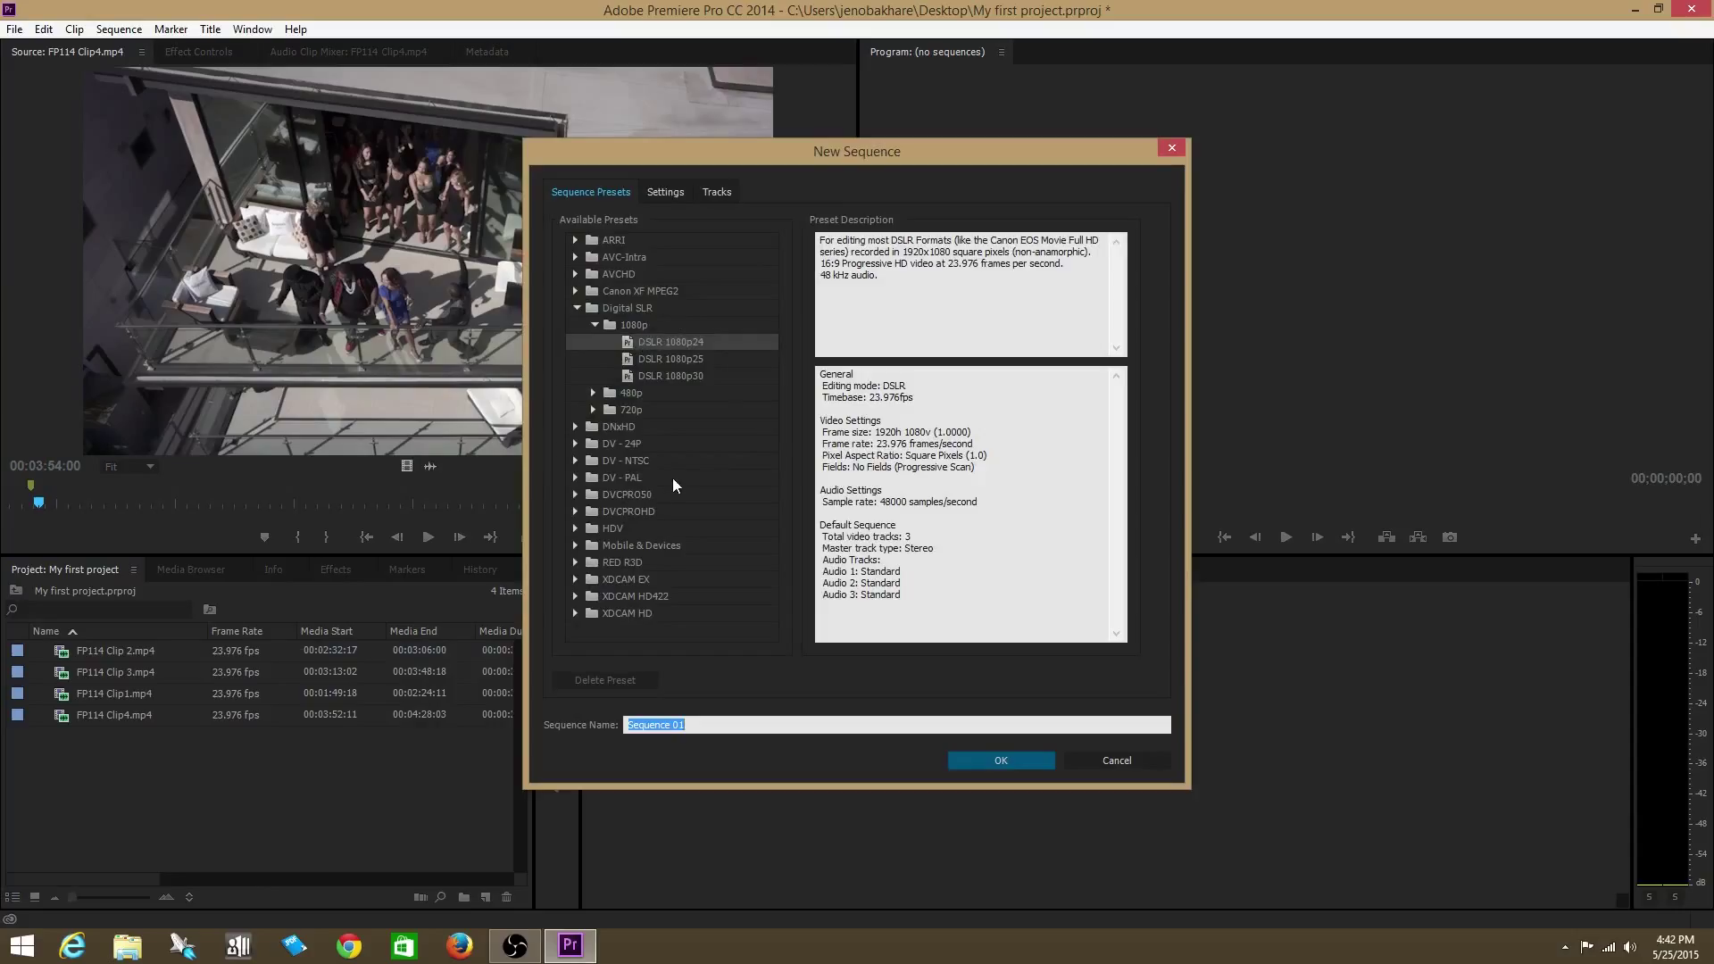
left_click(667, 348)
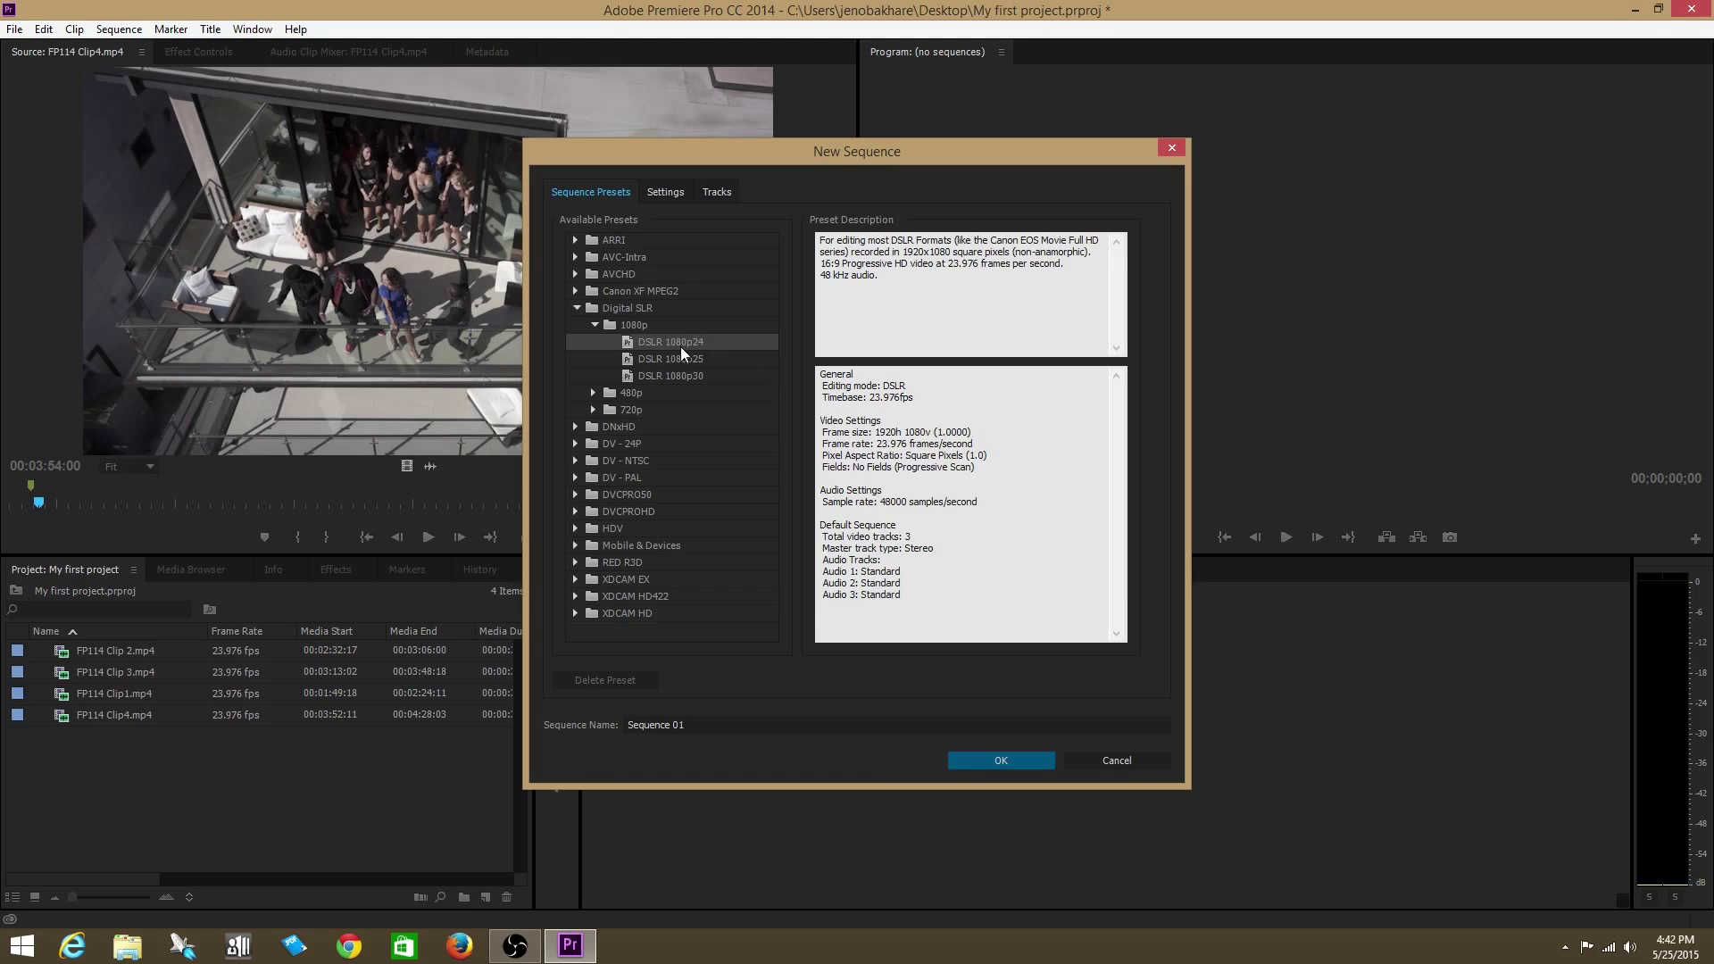
left_click(975, 765)
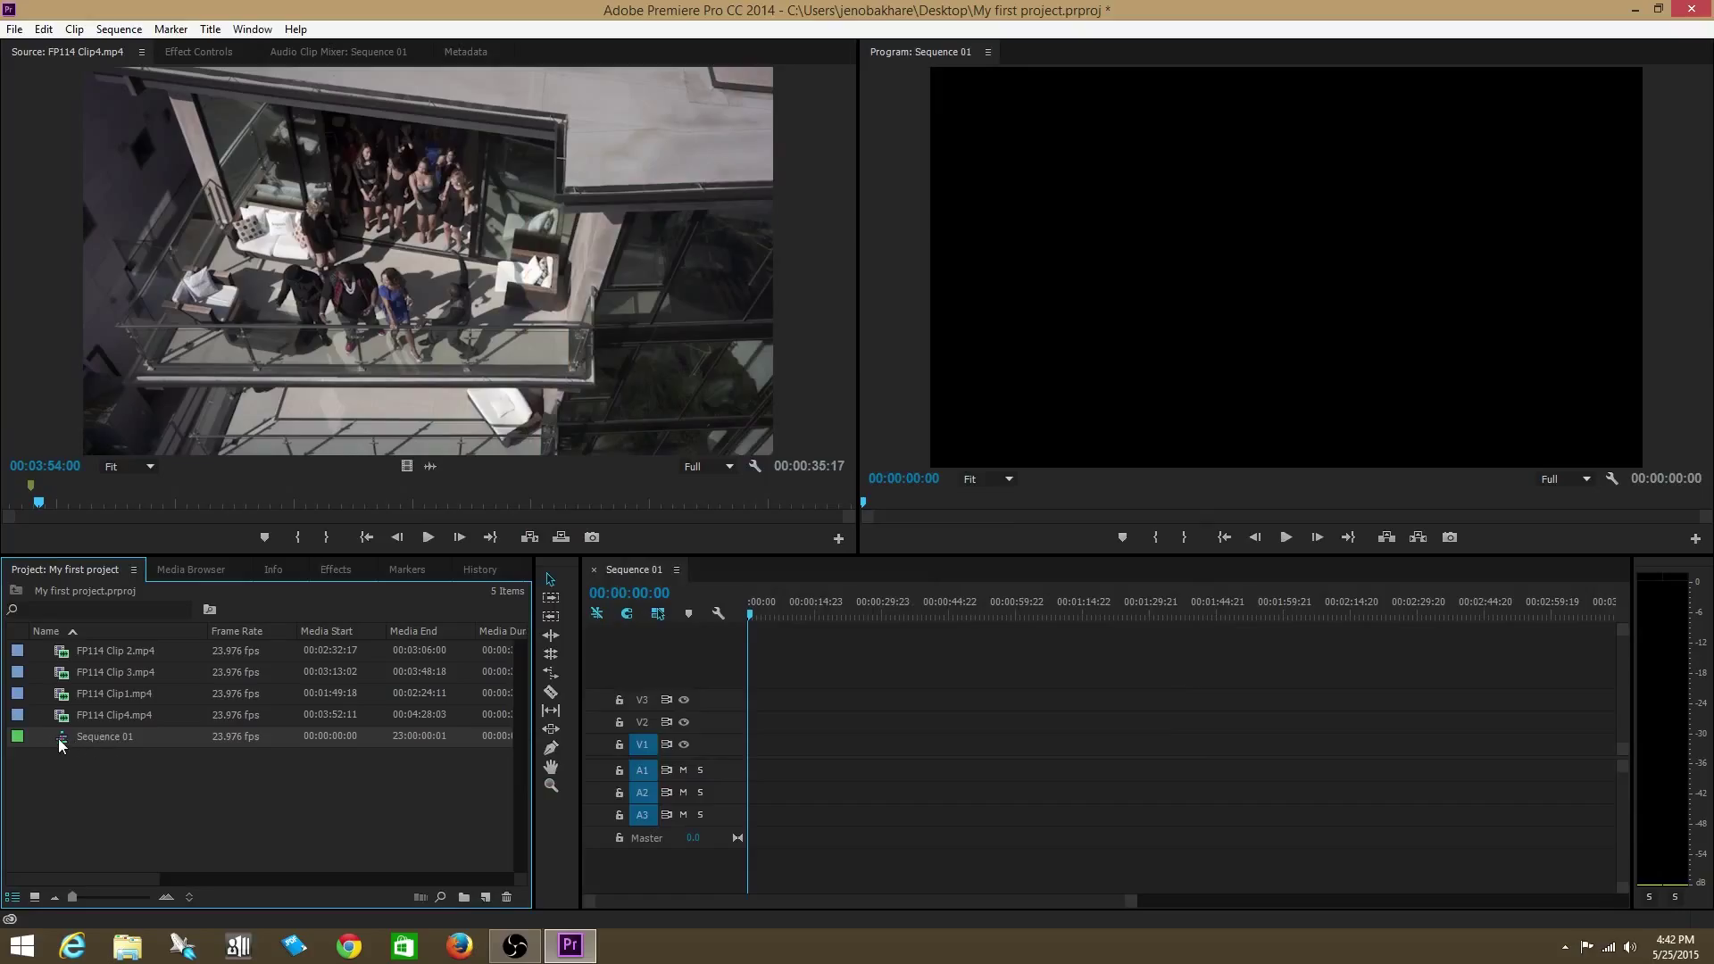
Place FP114 Clip1.mp4 and then Clip4.mp4 on V1 of Sequence 01, leaving a gap between them
double_click(61, 746)
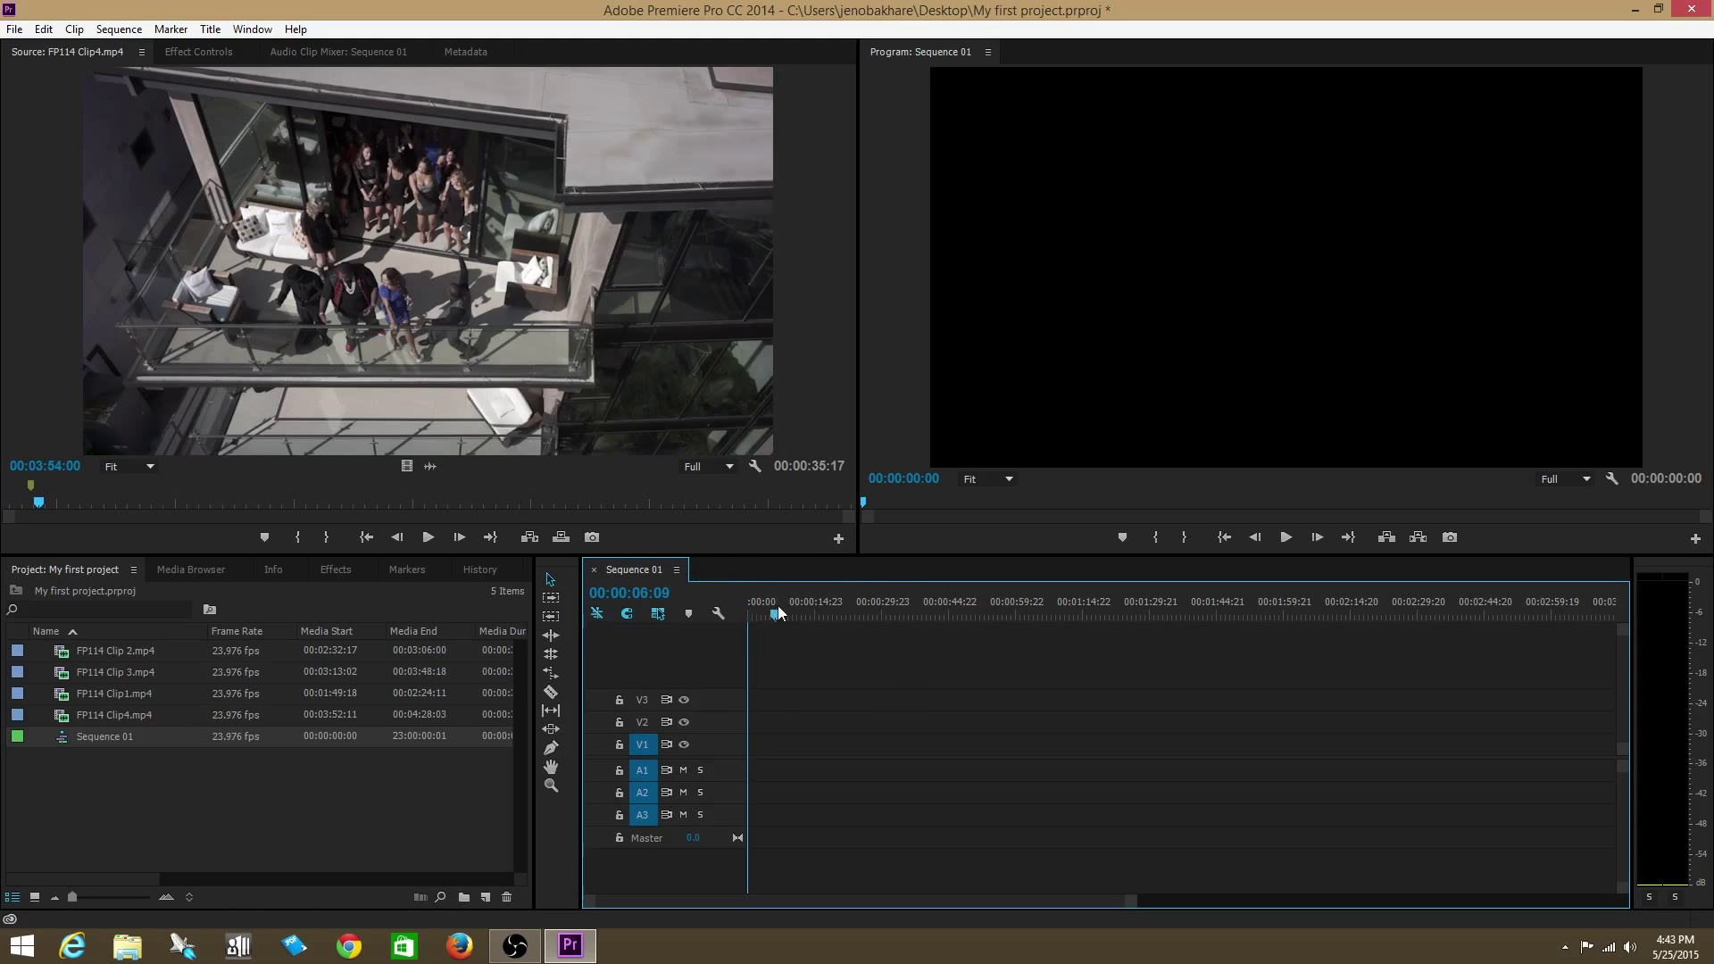
left_click_drag(826, 610, 841, 609)
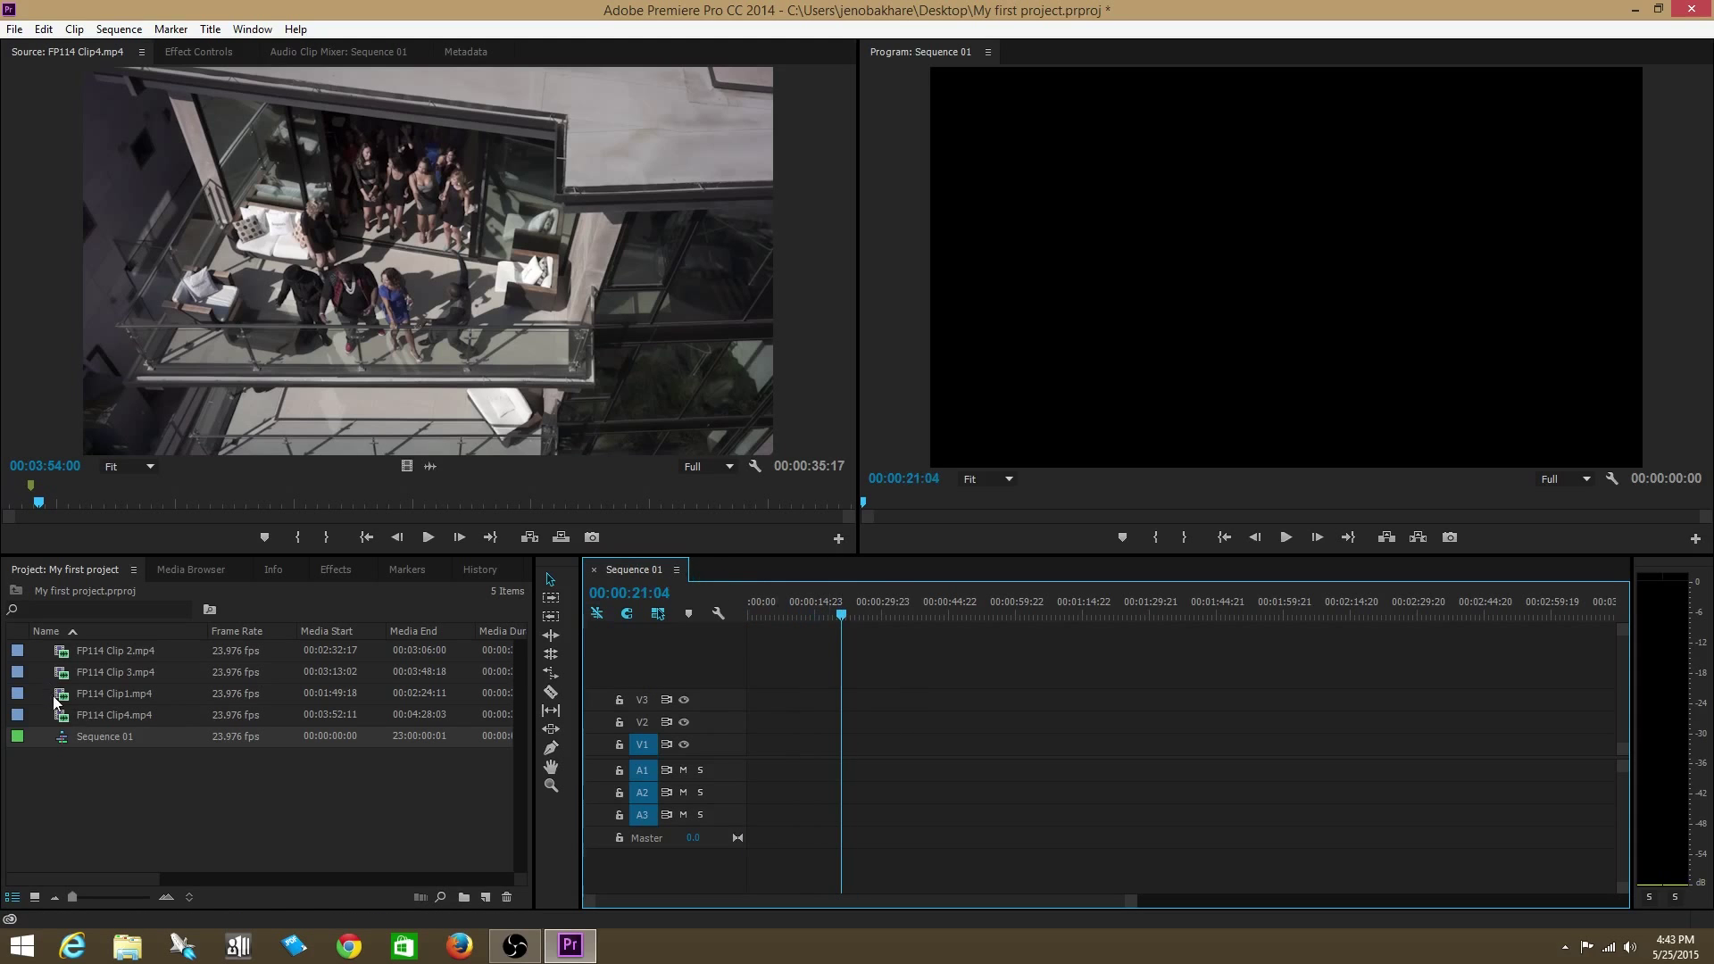
left_click_drag(53, 703, 828, 745)
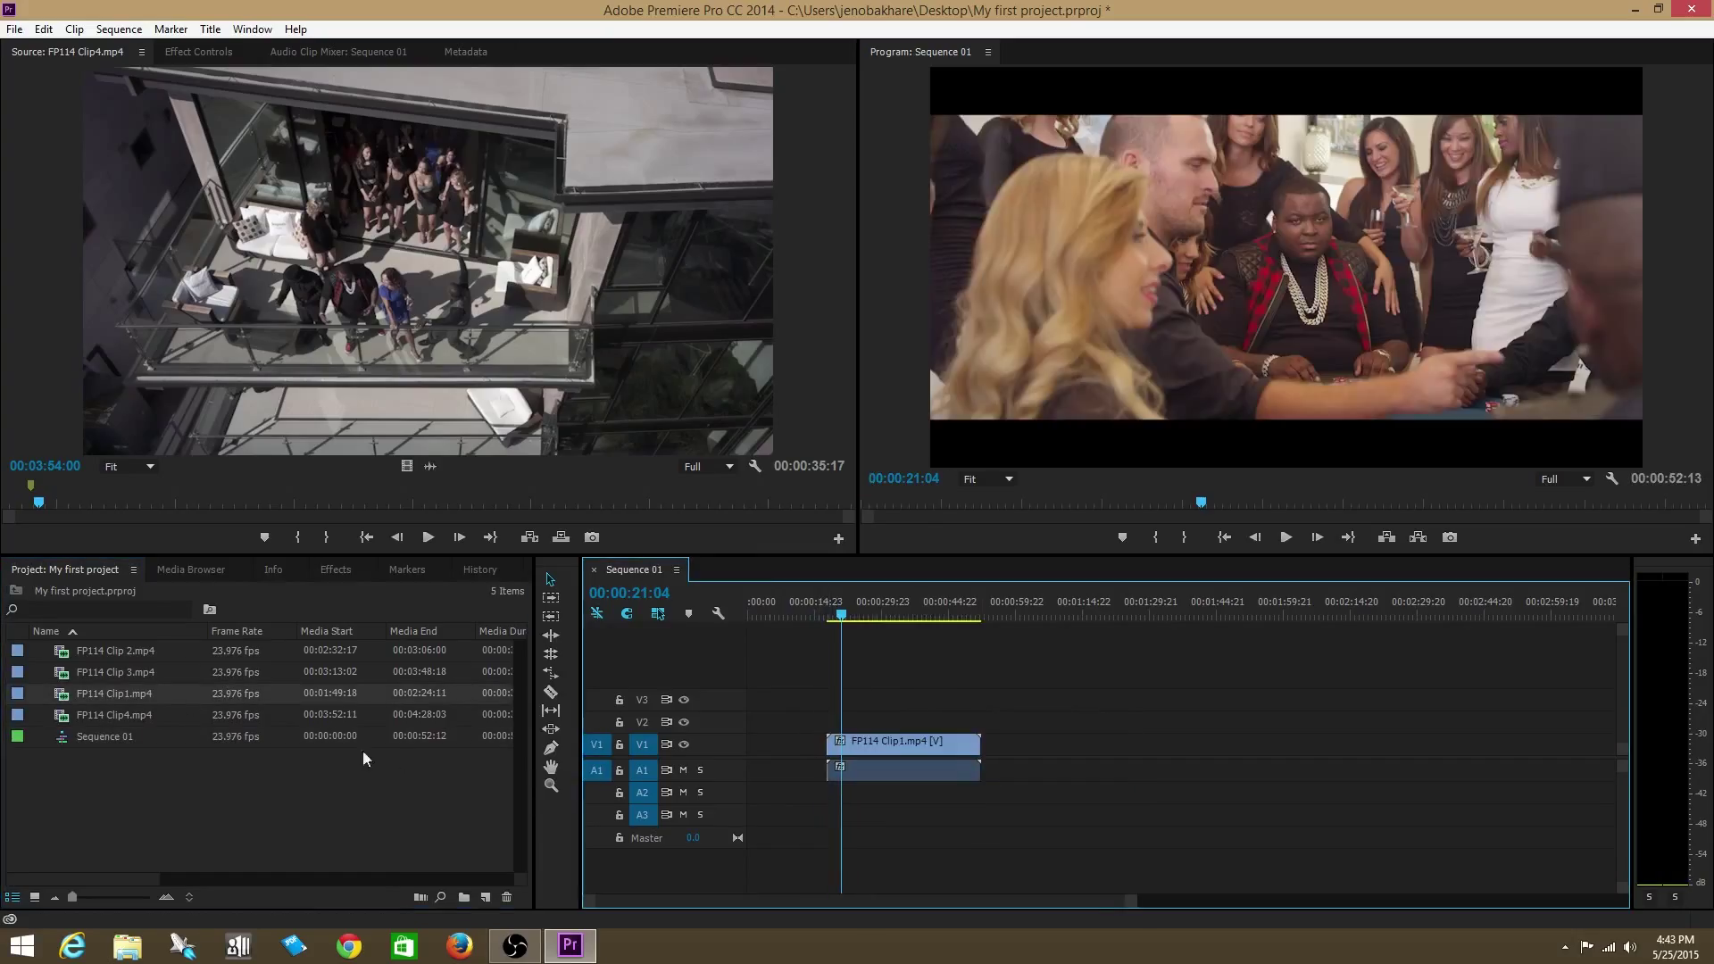
left_click_drag(67, 719, 1005, 775)
left_click(851, 613)
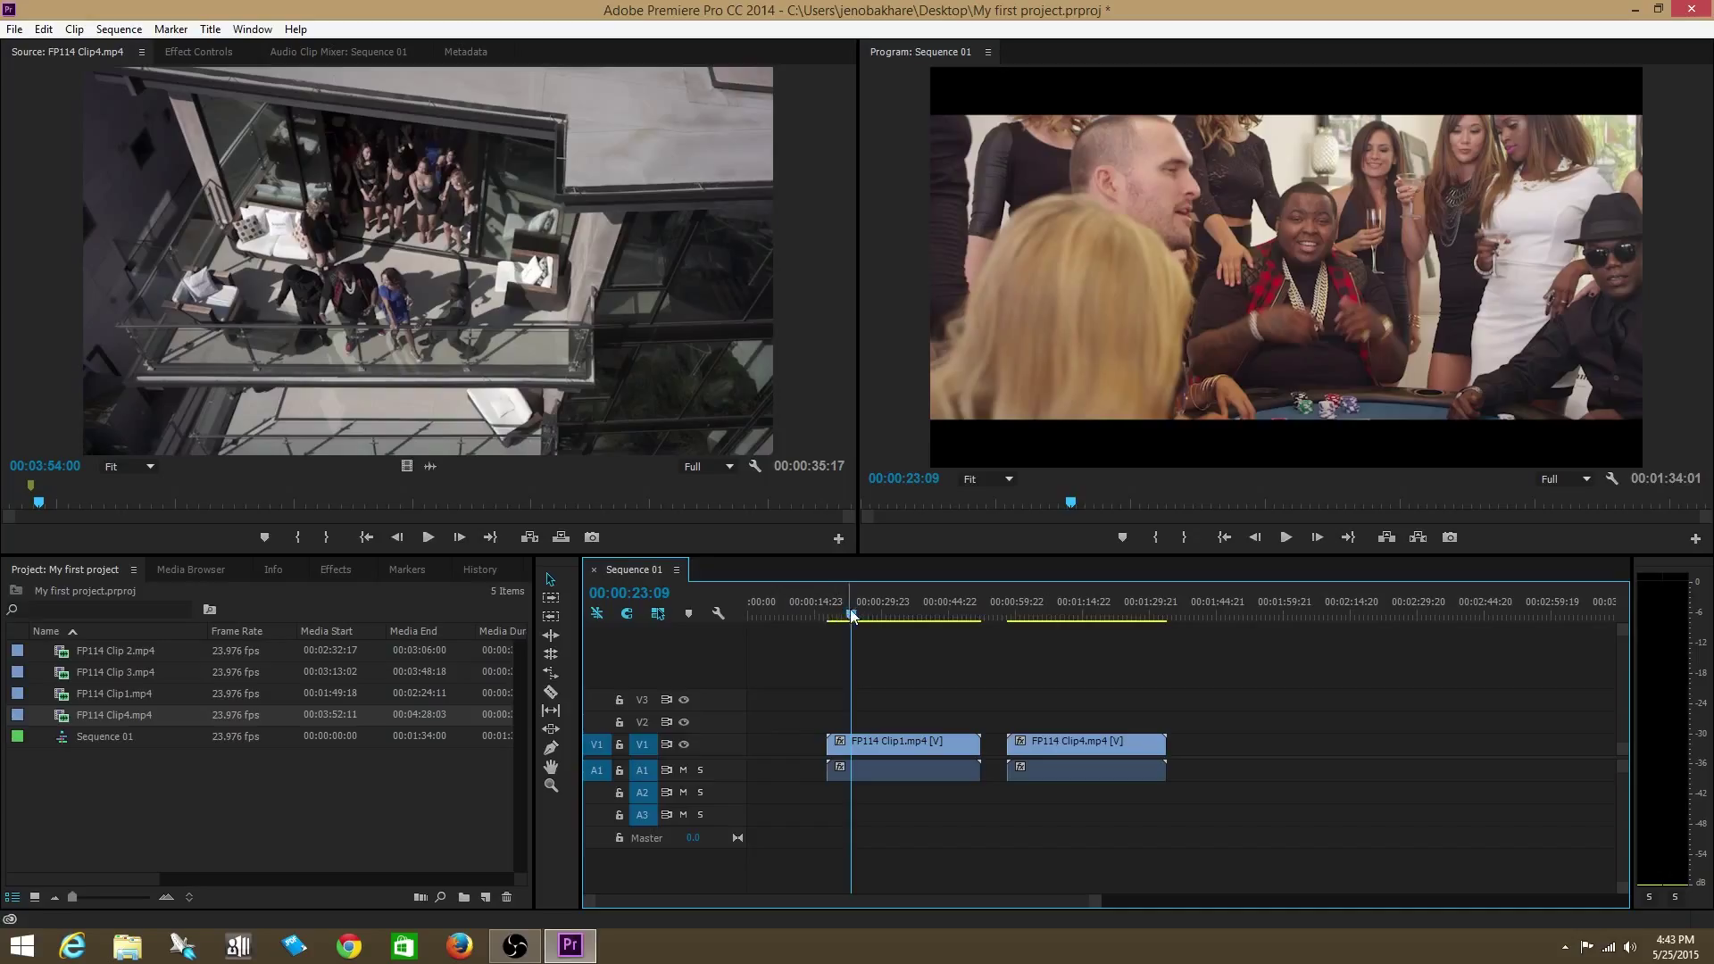
left_click_drag(851, 616, 891, 620)
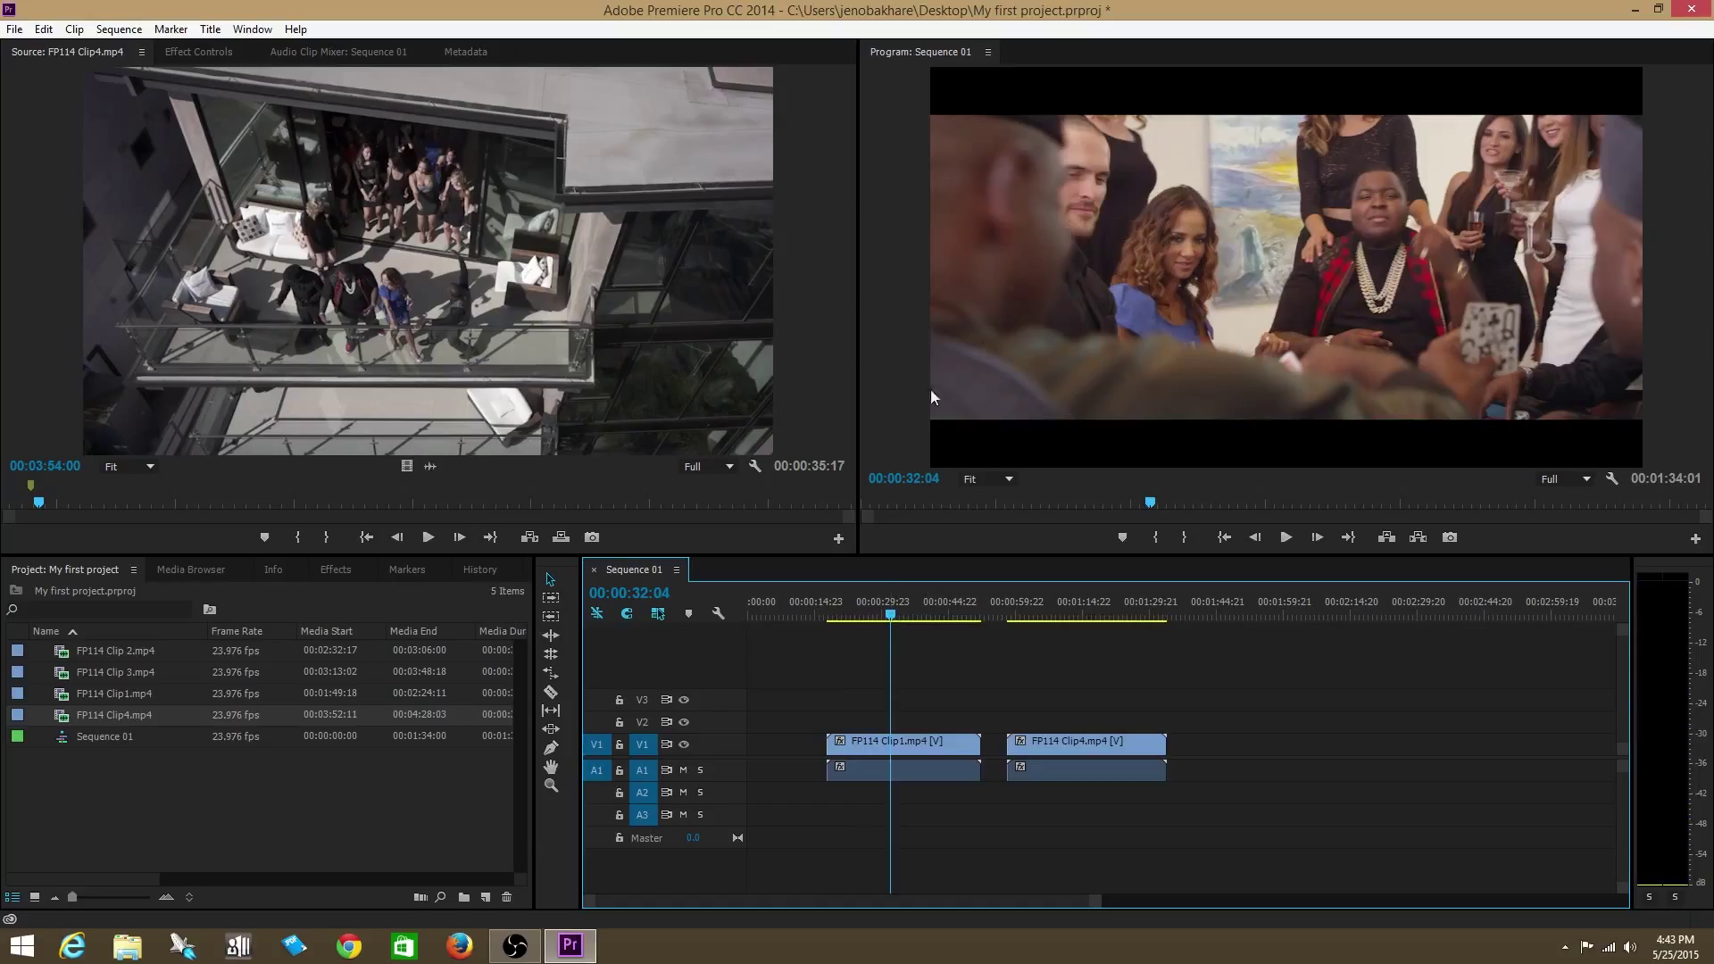
mouse_move(890, 616)
left_mouse_down()
mouse_move(860, 621)
mouse_move(876, 621)
left_mouse_up()
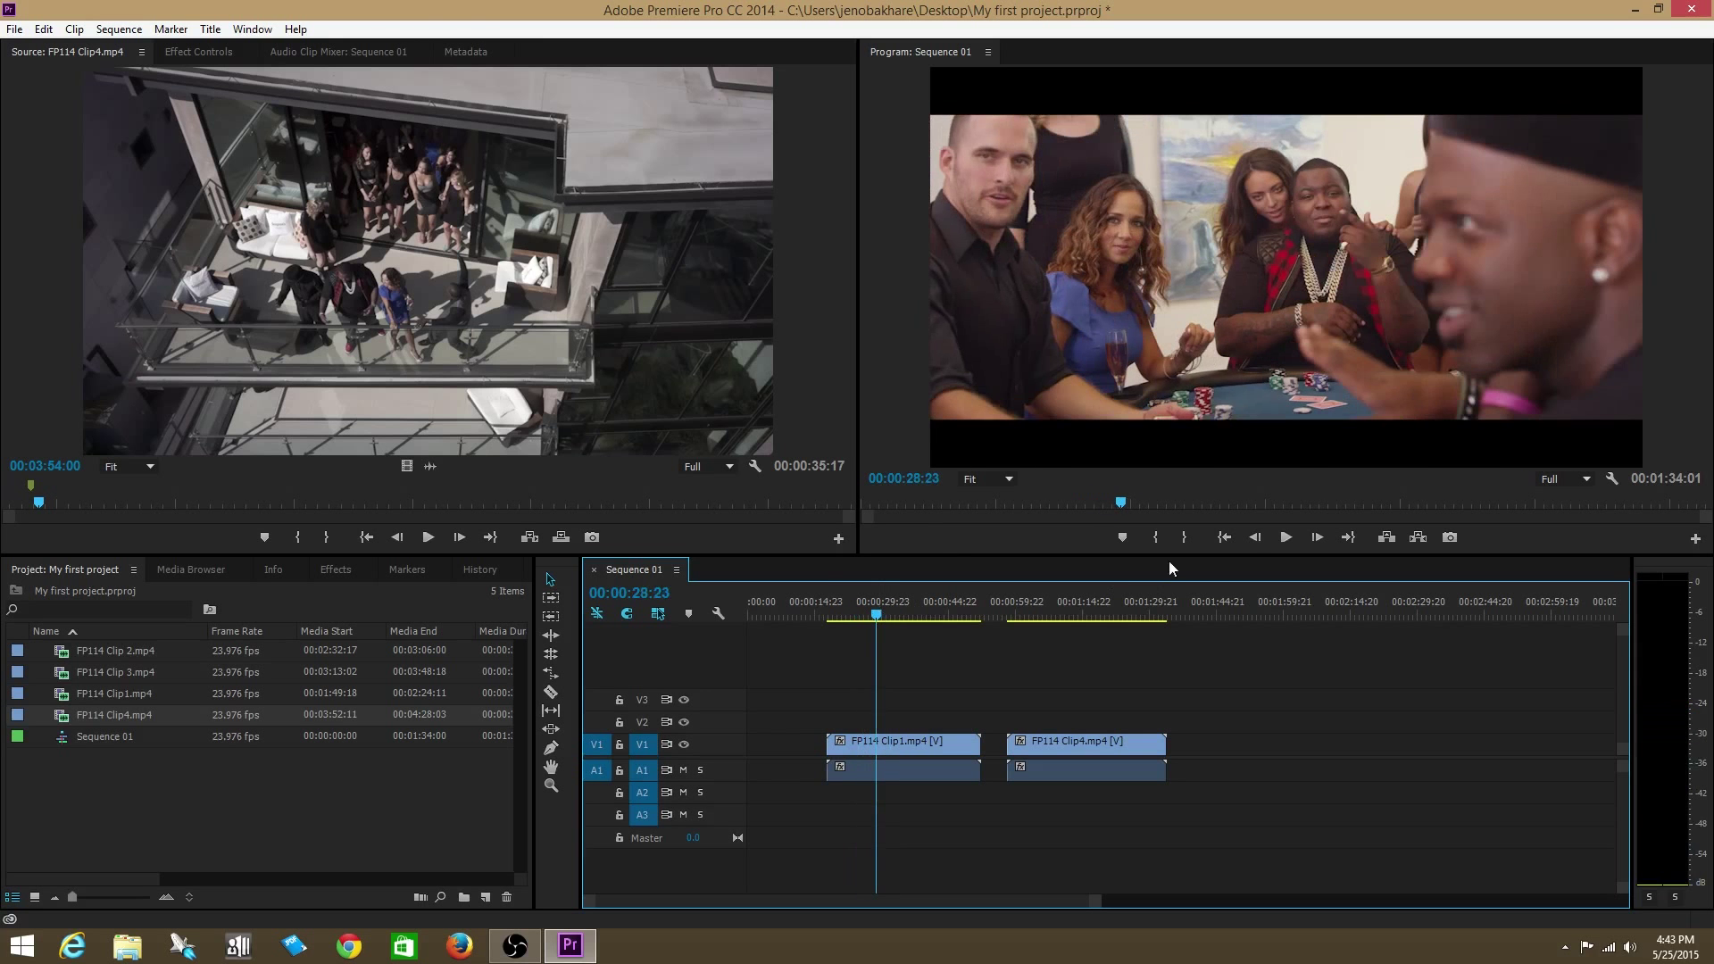
left_click(1287, 540)
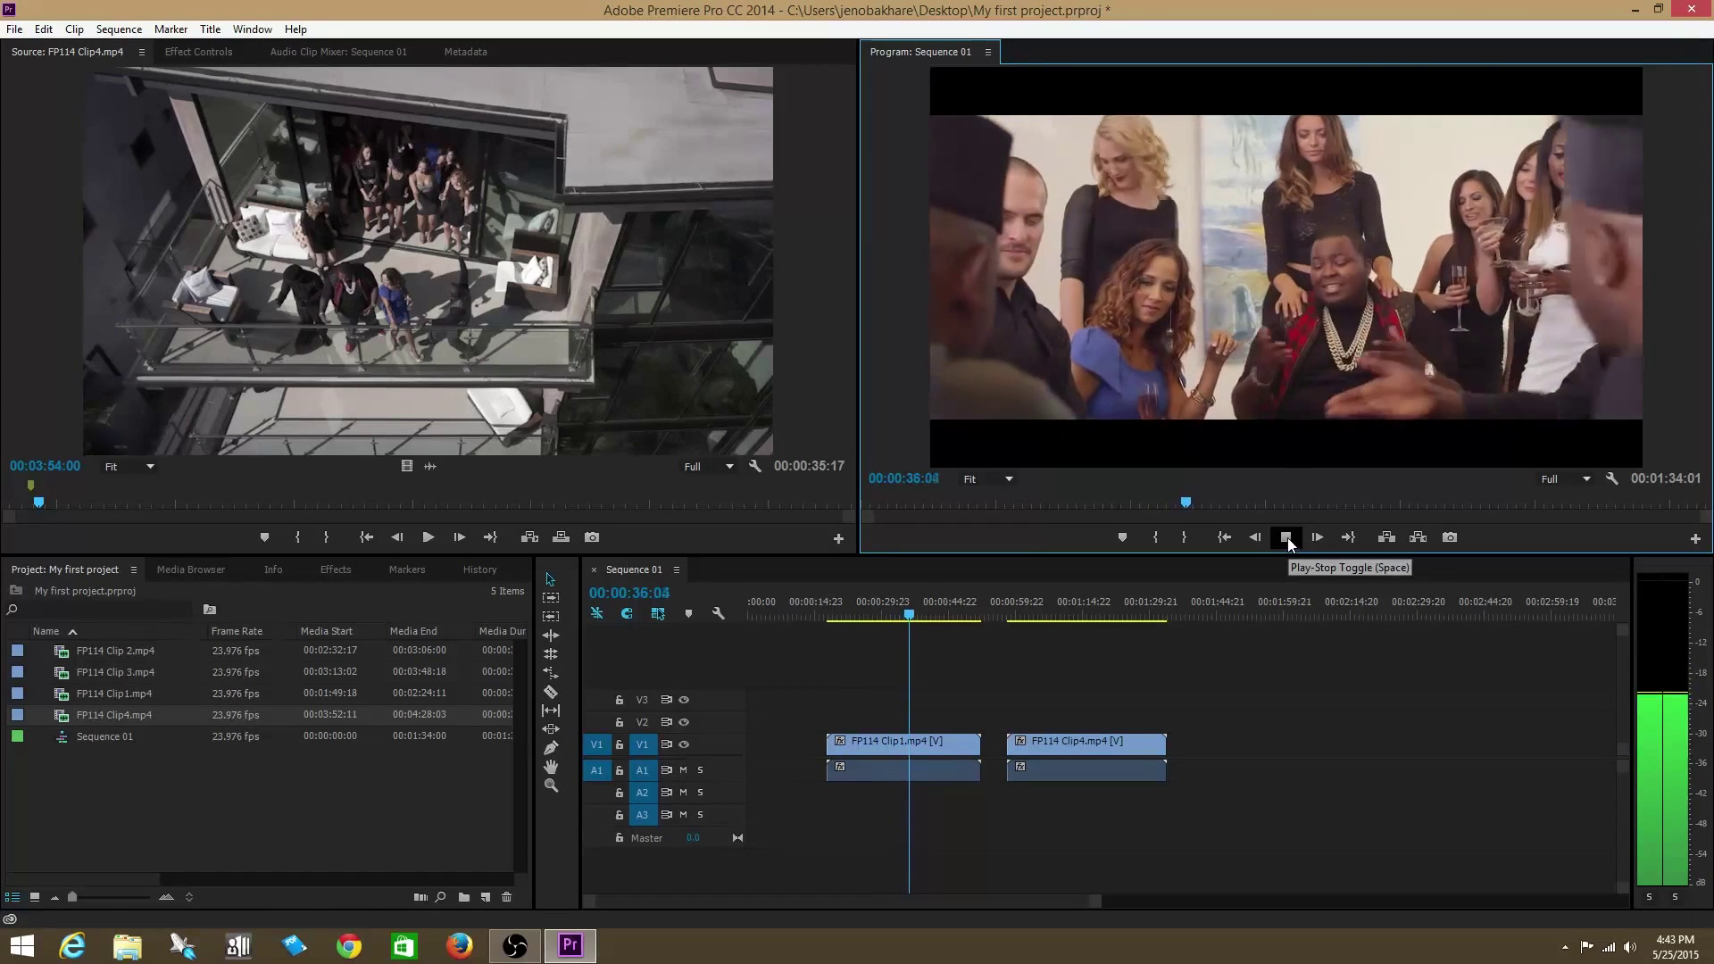
left_click(1286, 537)
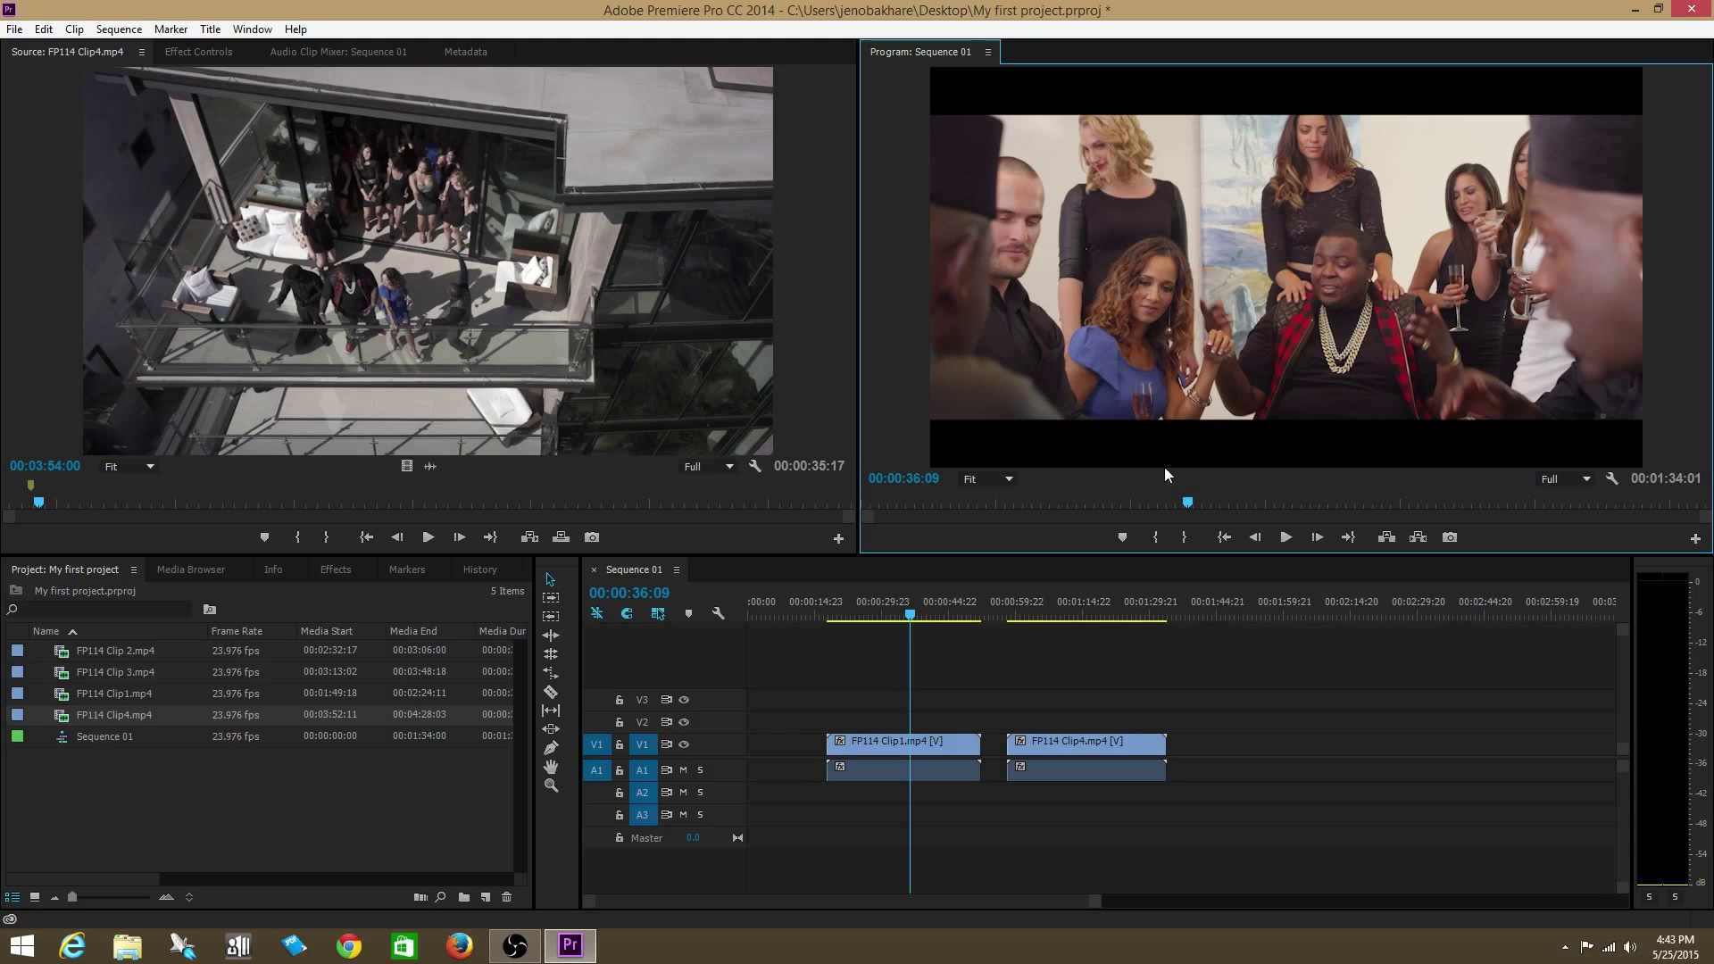
Move FP114 Clip4 up onto V2/A2 and play the stacked clips to review them
left_click_drag(1052, 770, 863, 720)
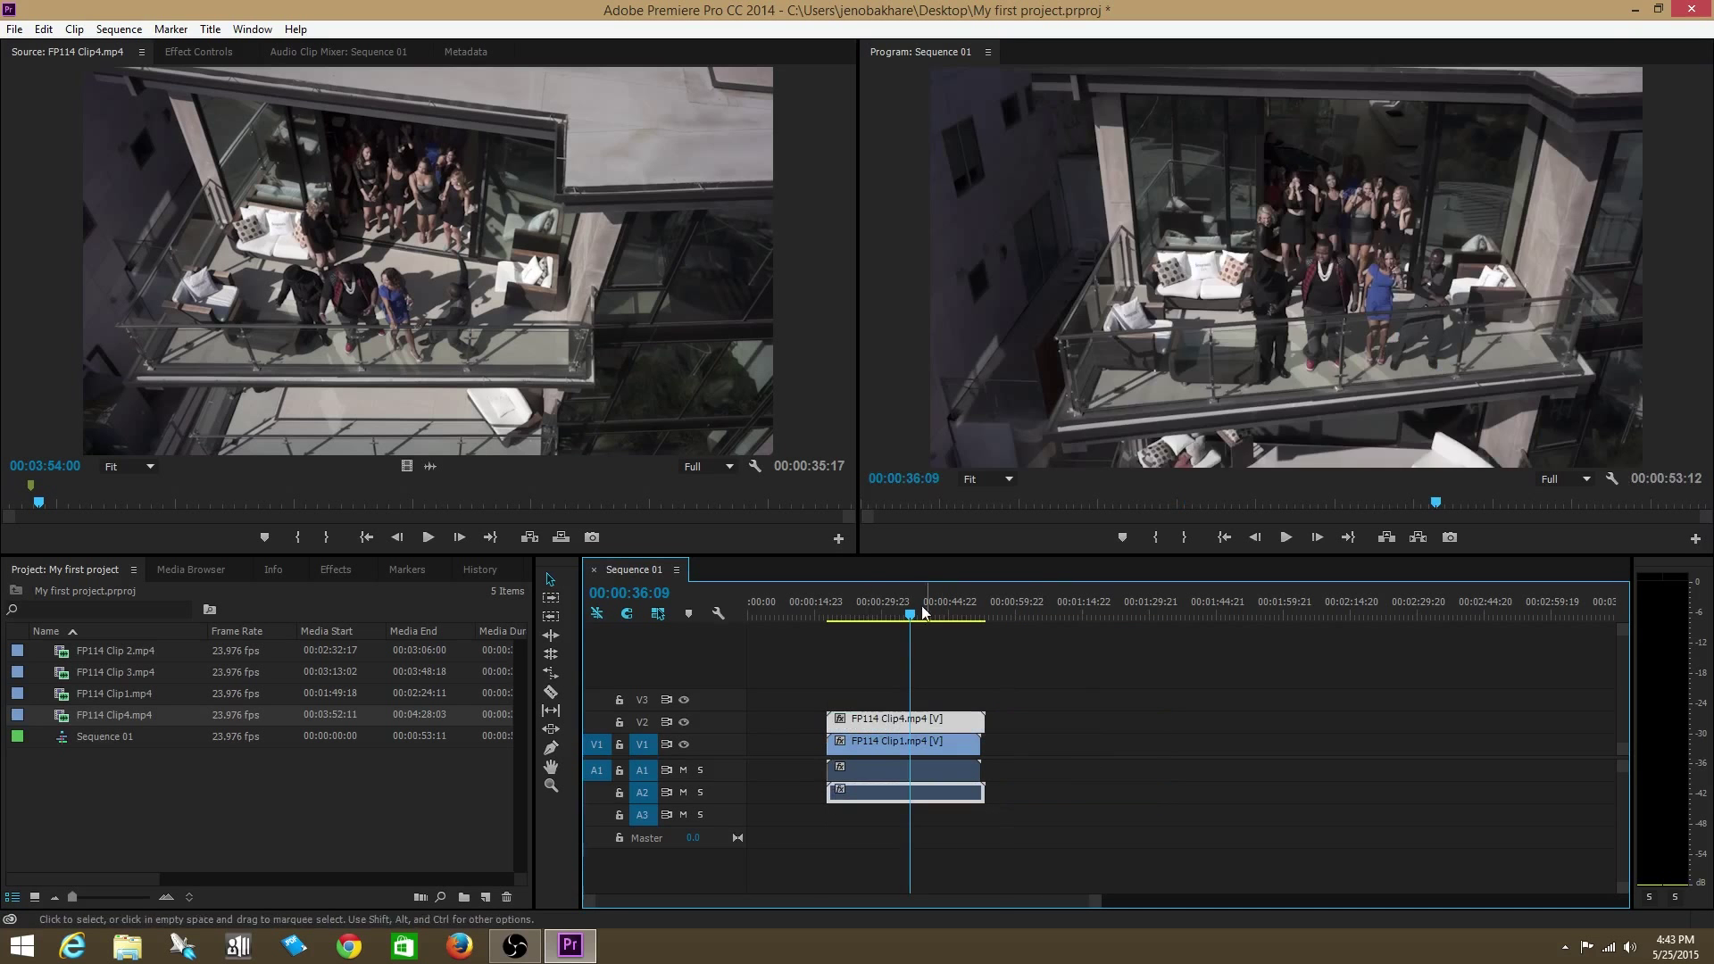
left_click_drag(925, 612, 858, 613)
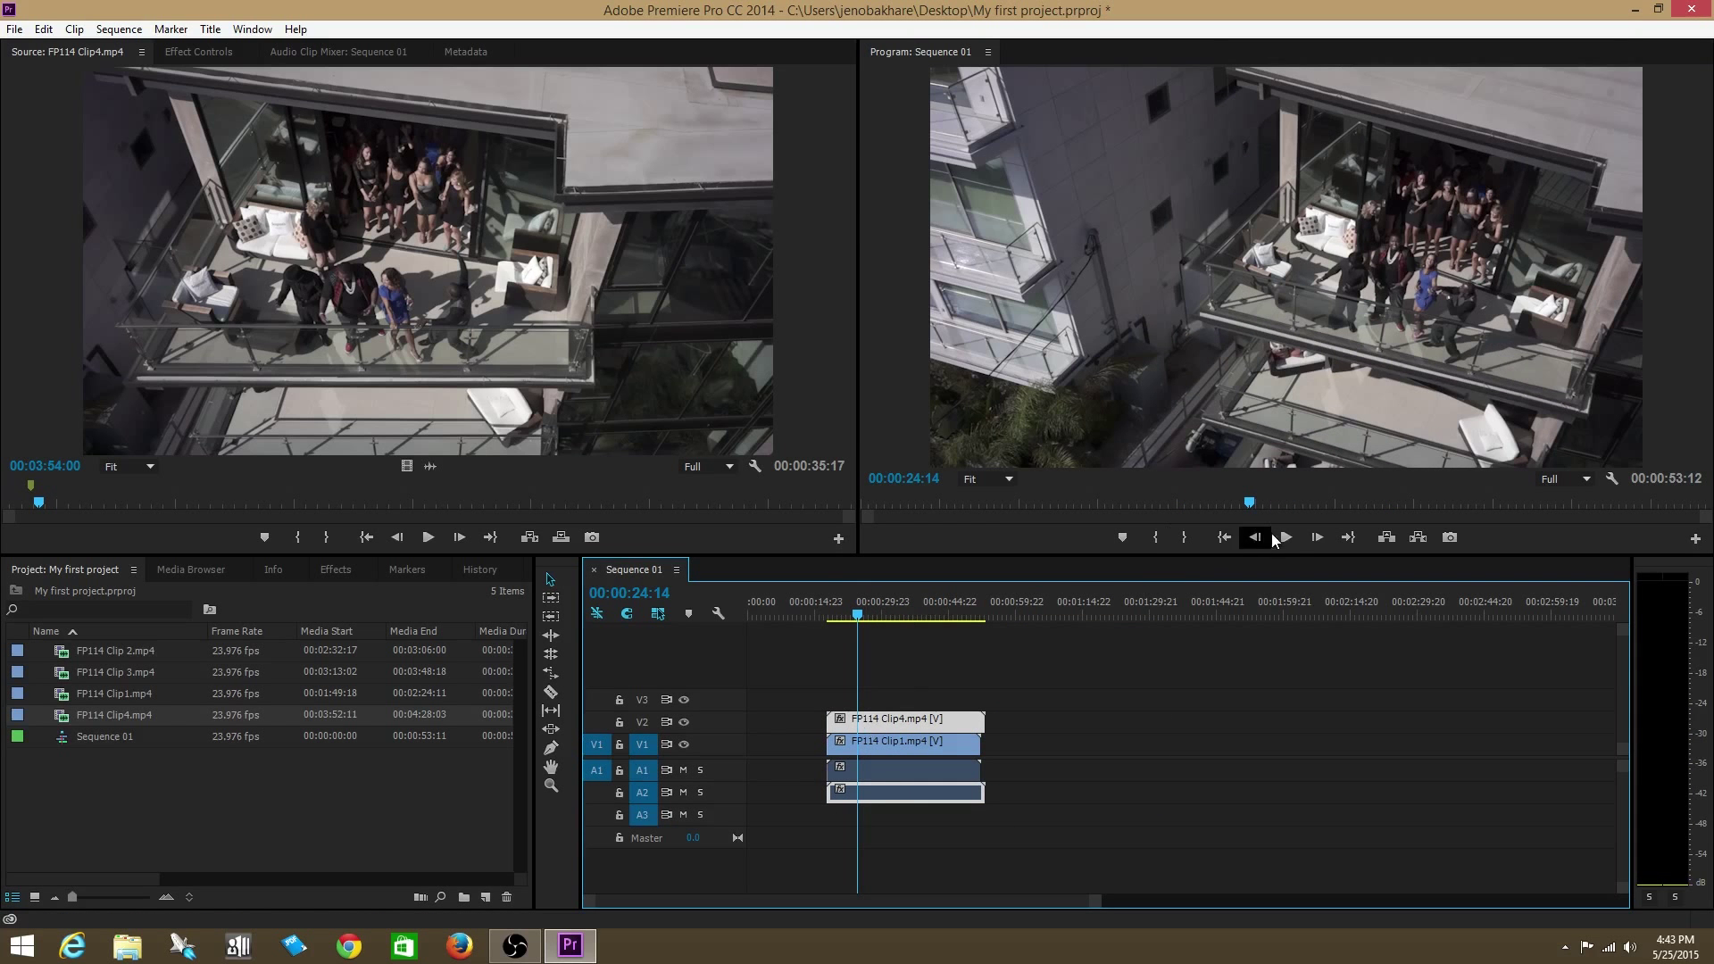
left_click(1285, 538)
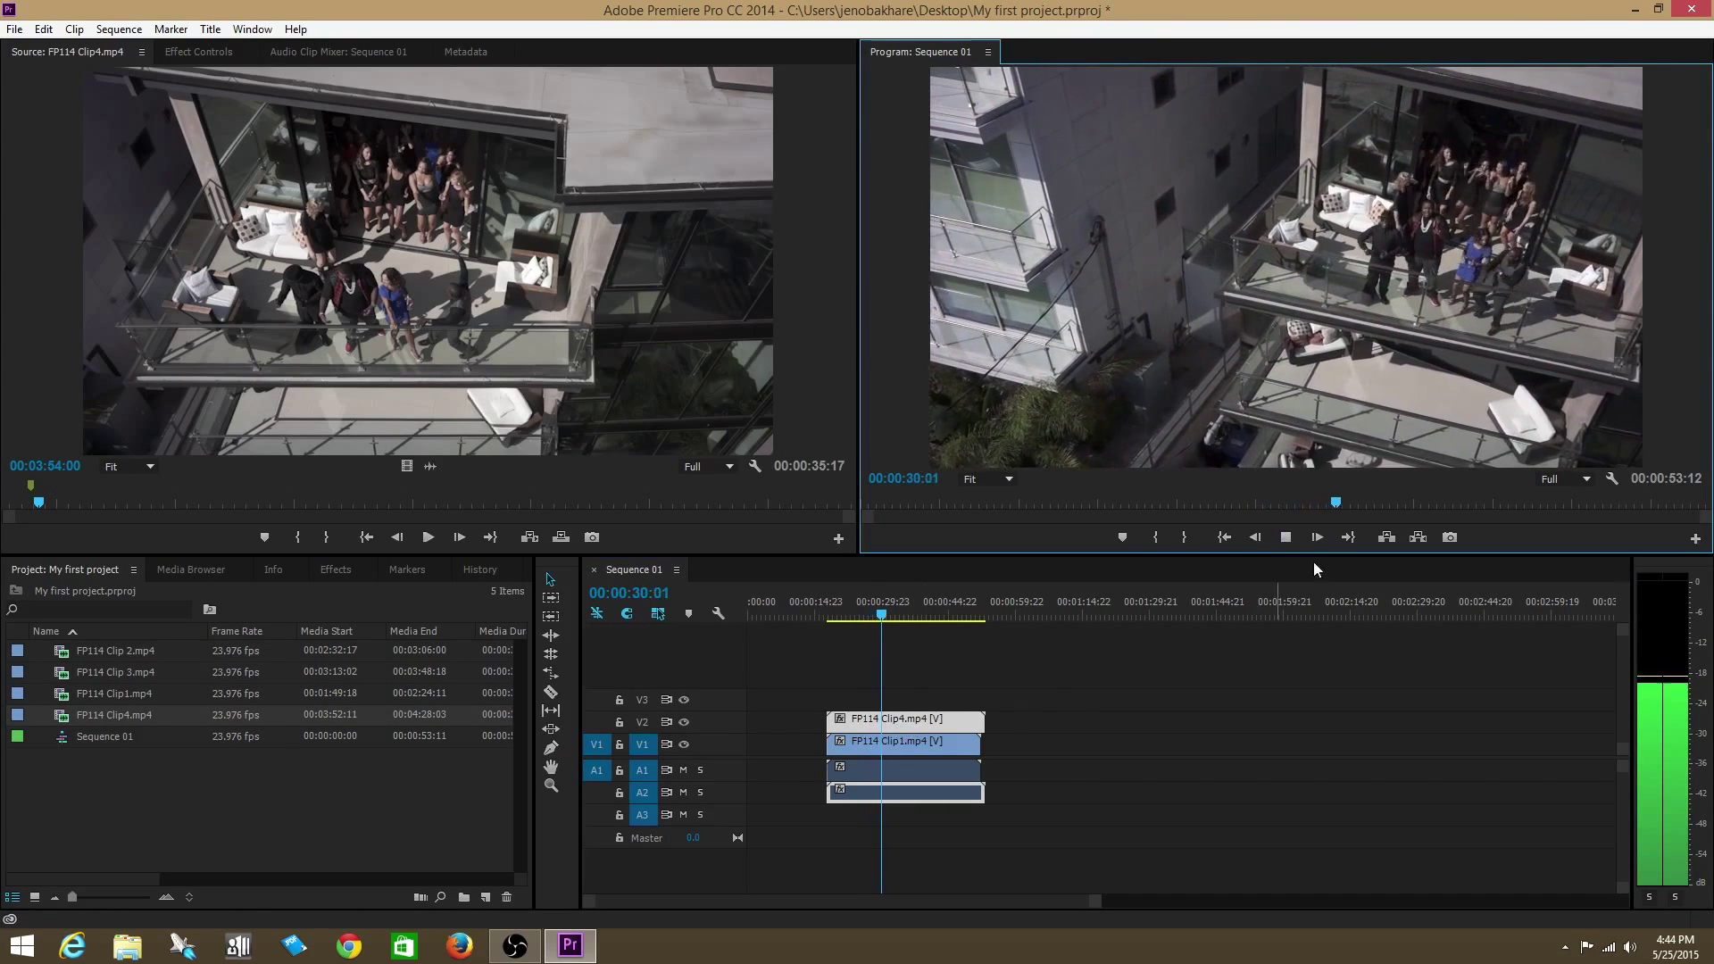
left_click(1290, 538)
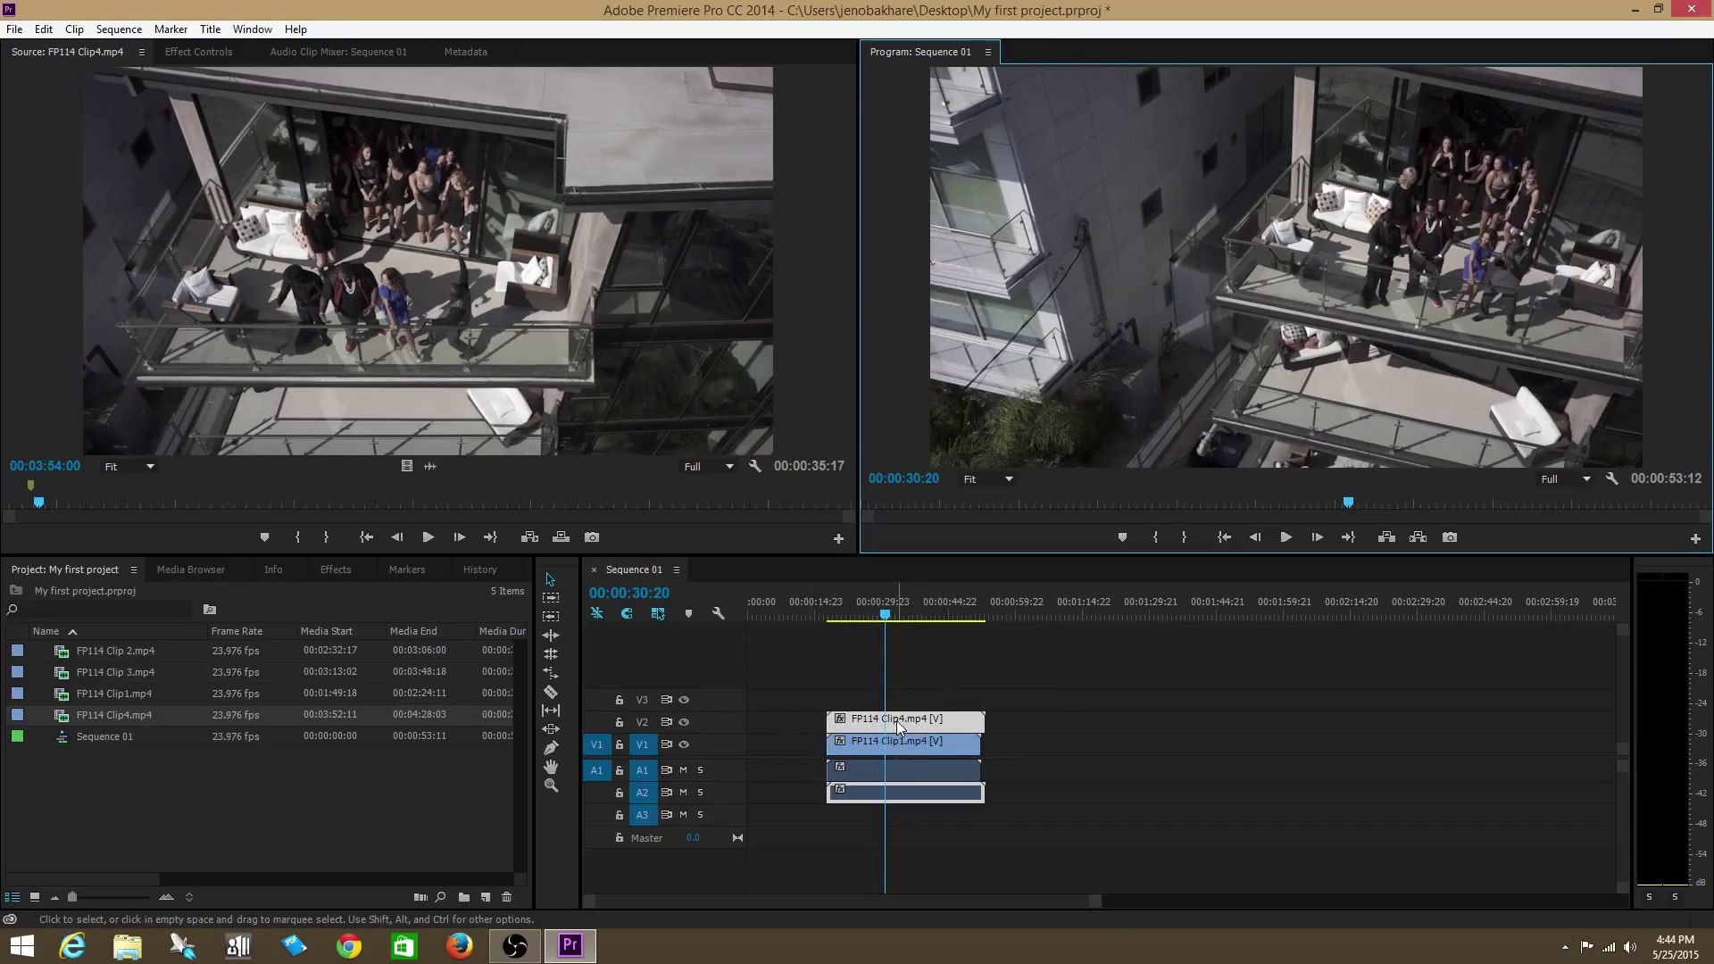
Slide FP114 Clip4 so it starts where Clip1 ends, then play back across the cut
left_click_drag(891, 725, 1063, 721)
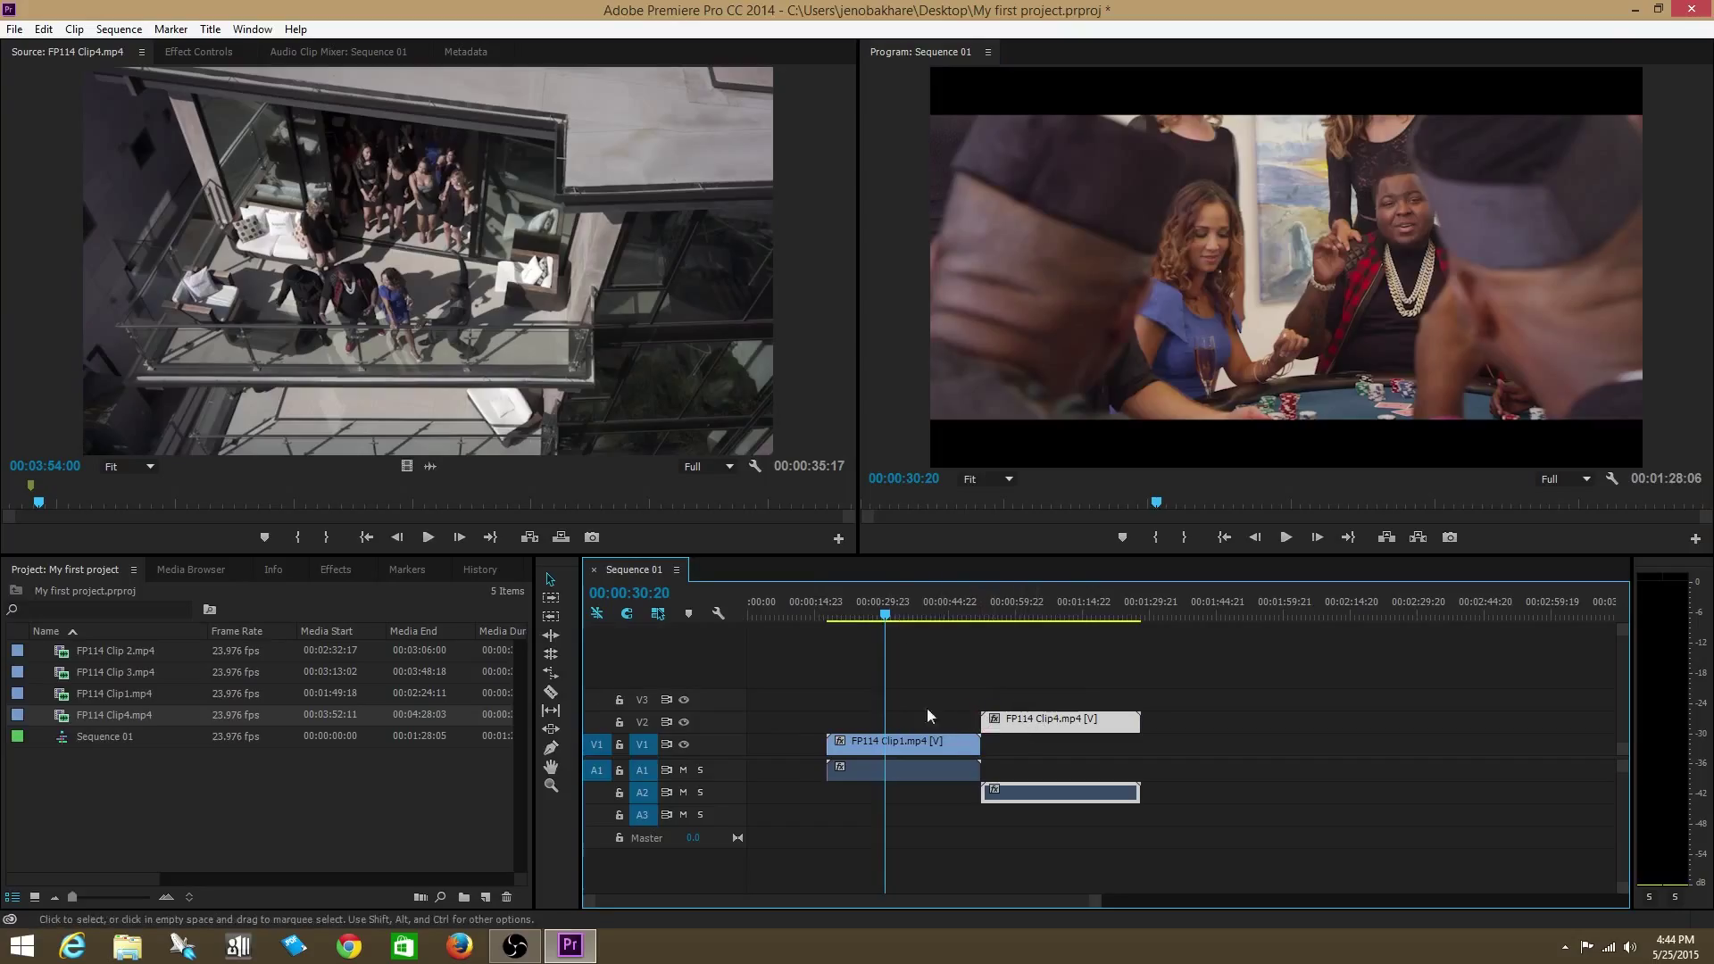
left_click(900, 618)
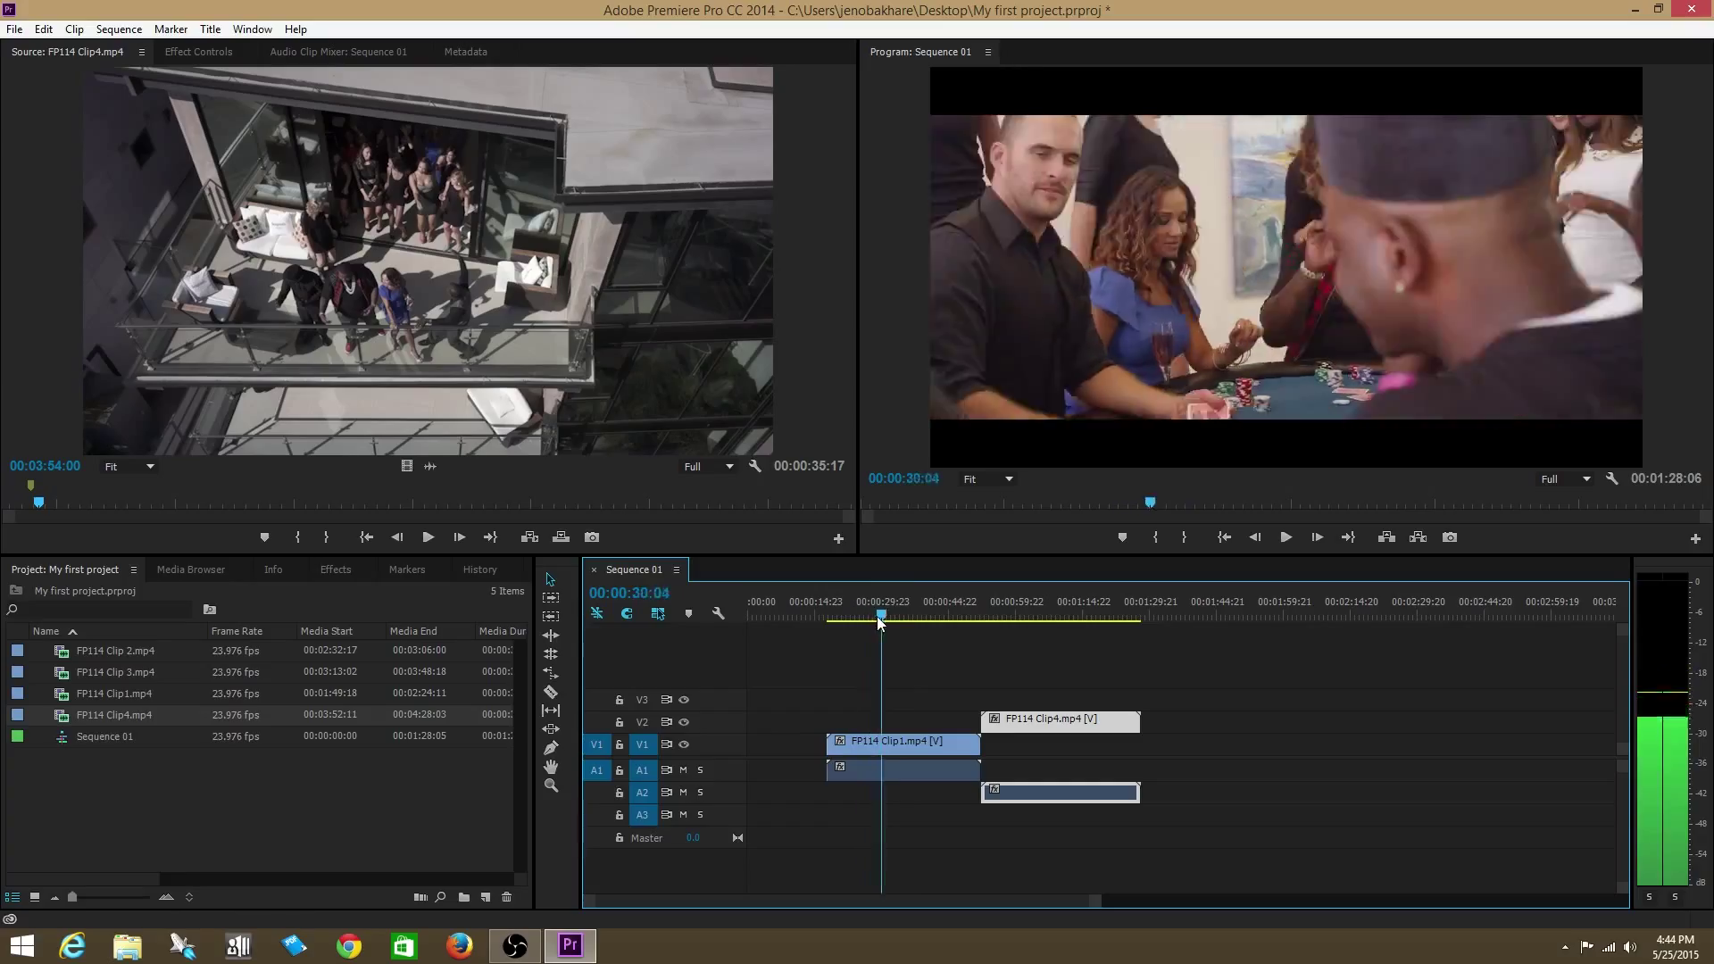
key("space")
left_click_drag(910, 616, 940, 622)
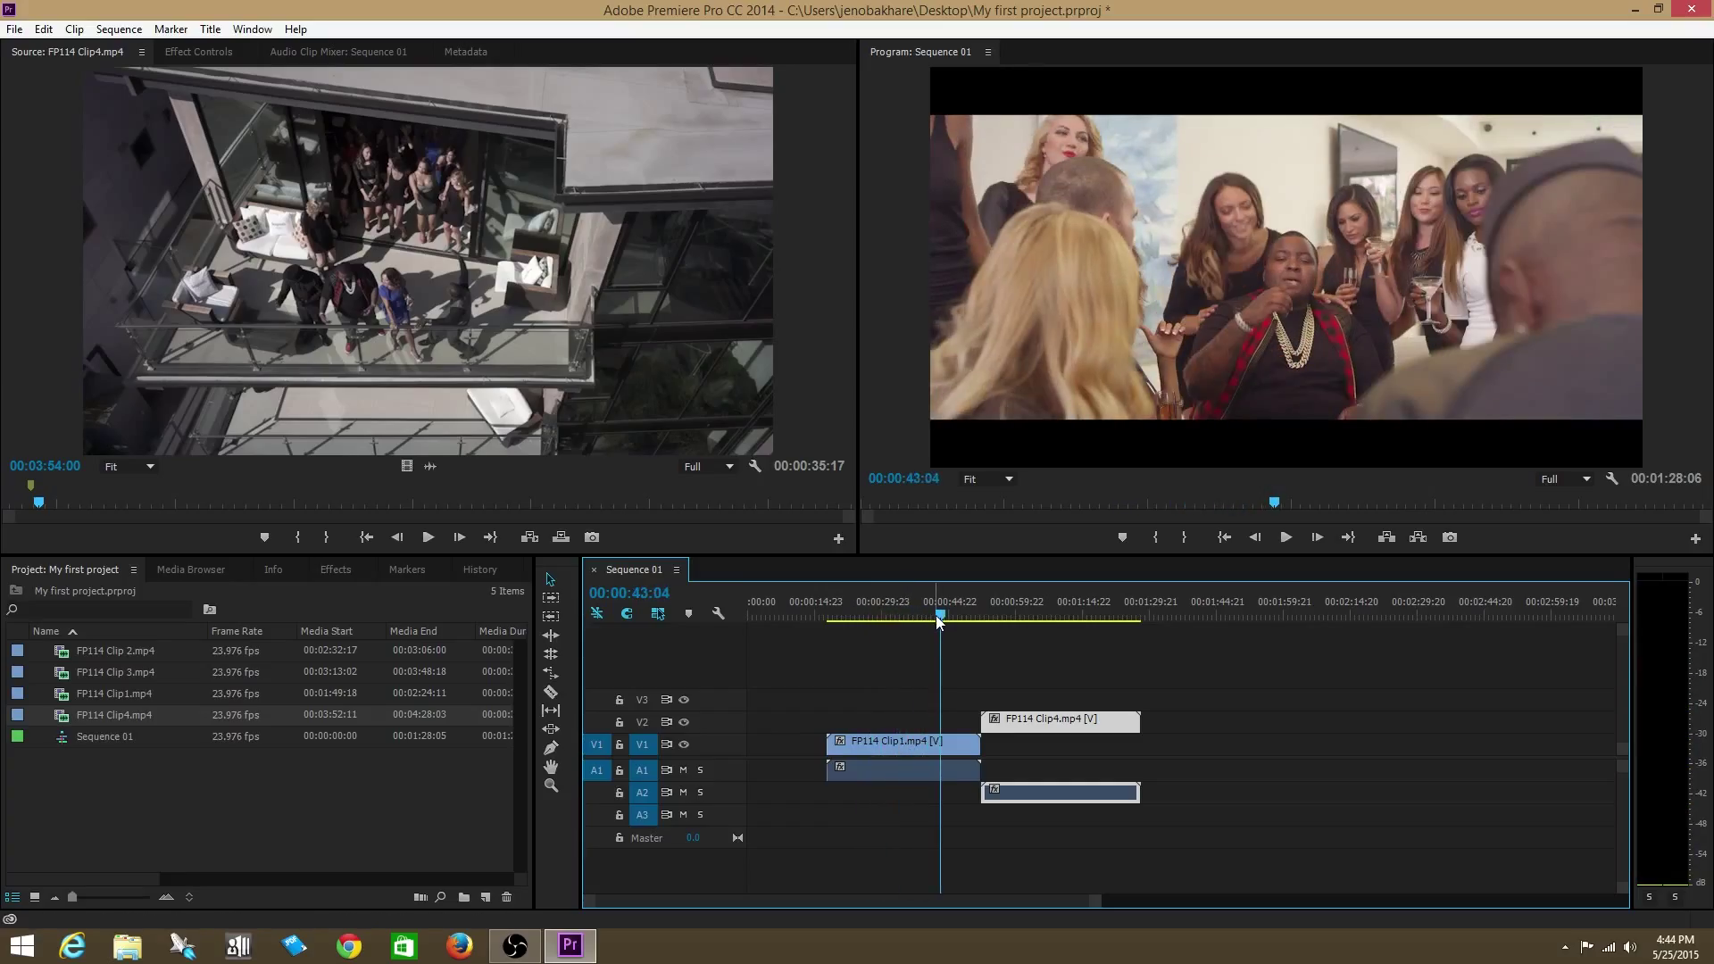
left_click(920, 717)
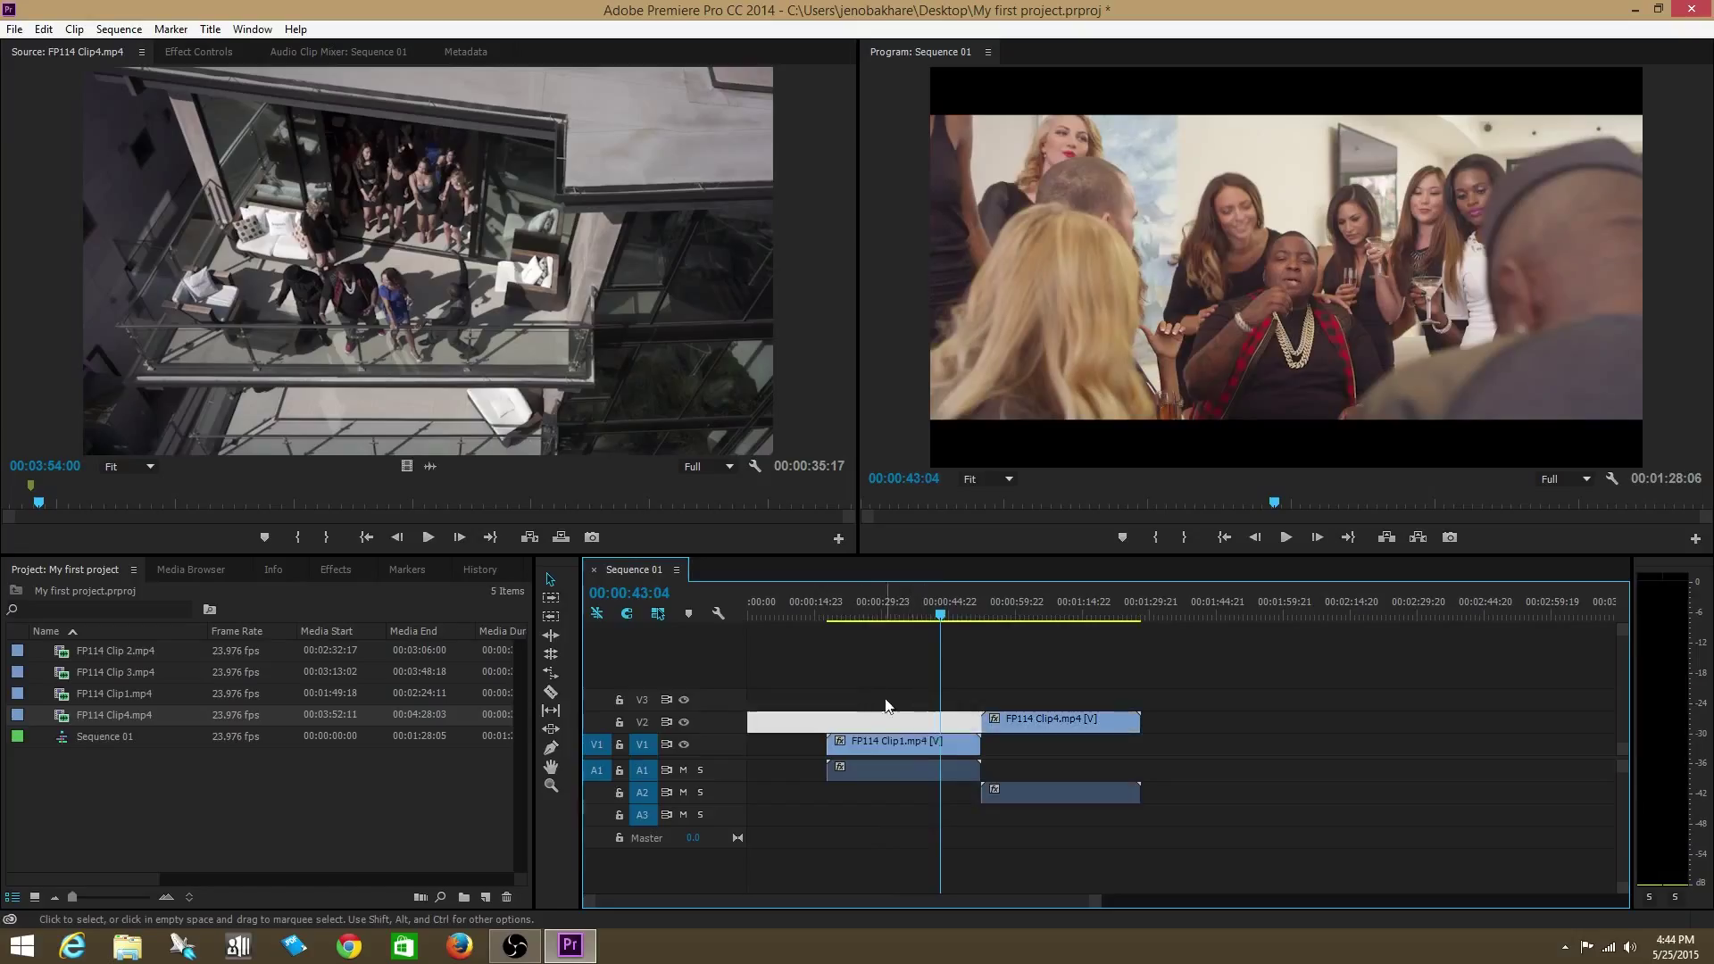
left_click(891, 698)
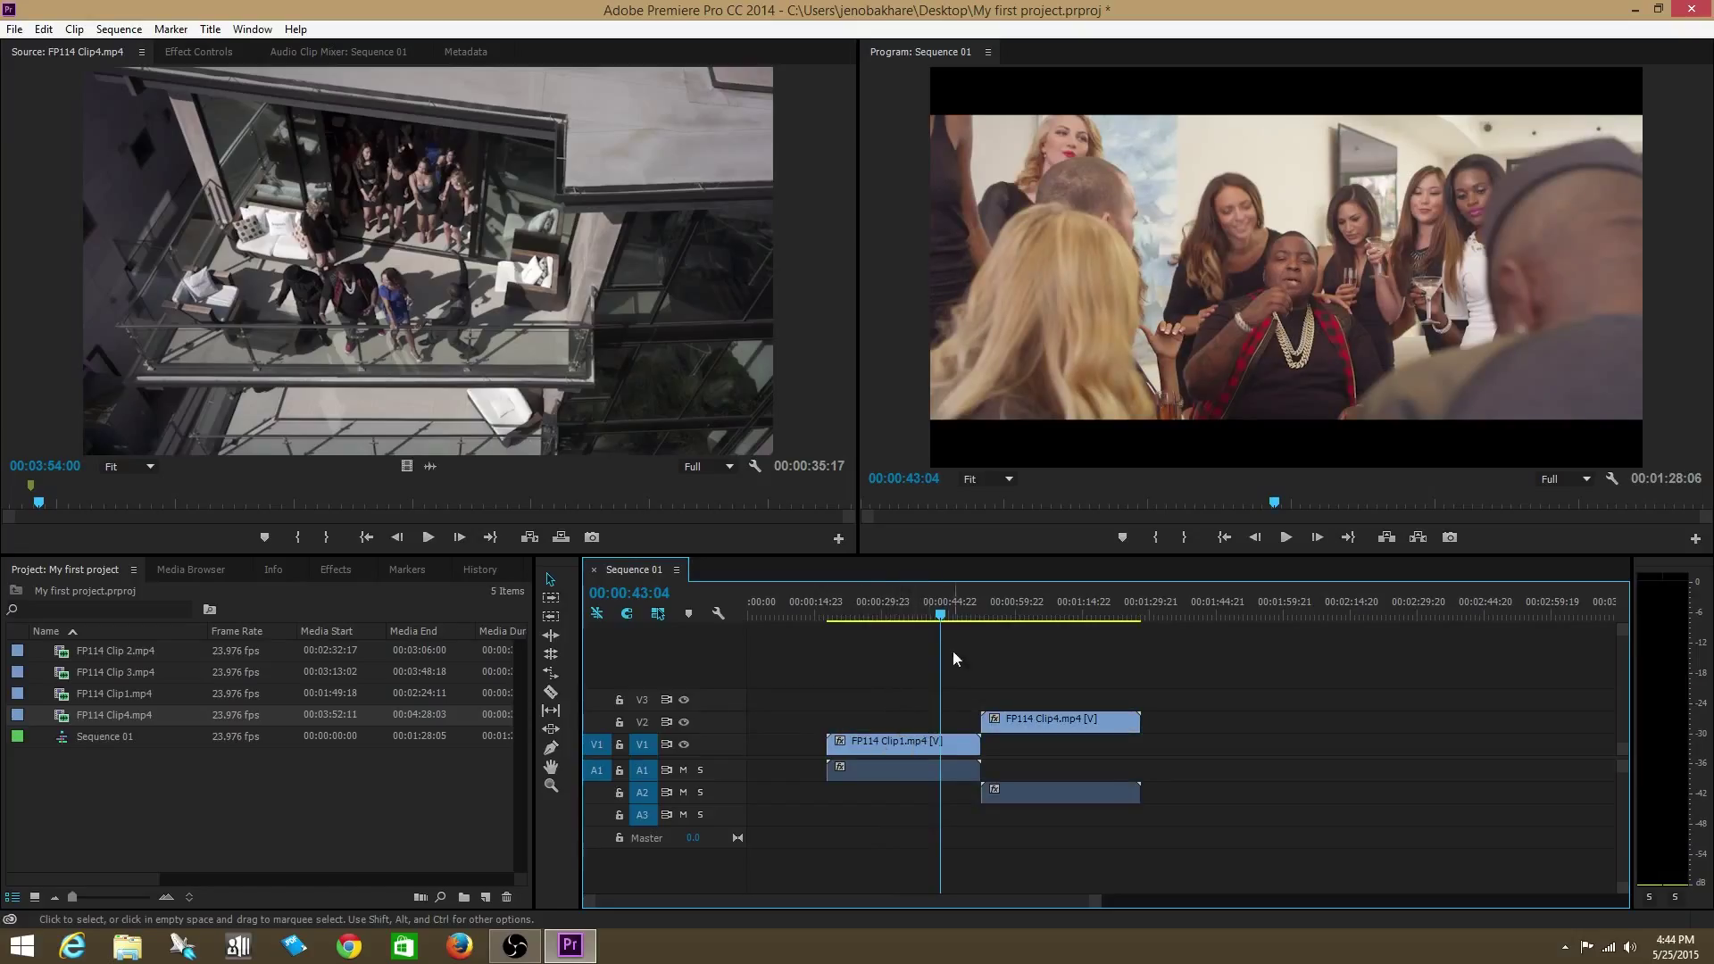
Set FP114 Clip1's Motion Position X to 878 and Scale to 134, keeping Rotation at 0°
left_click(902, 748)
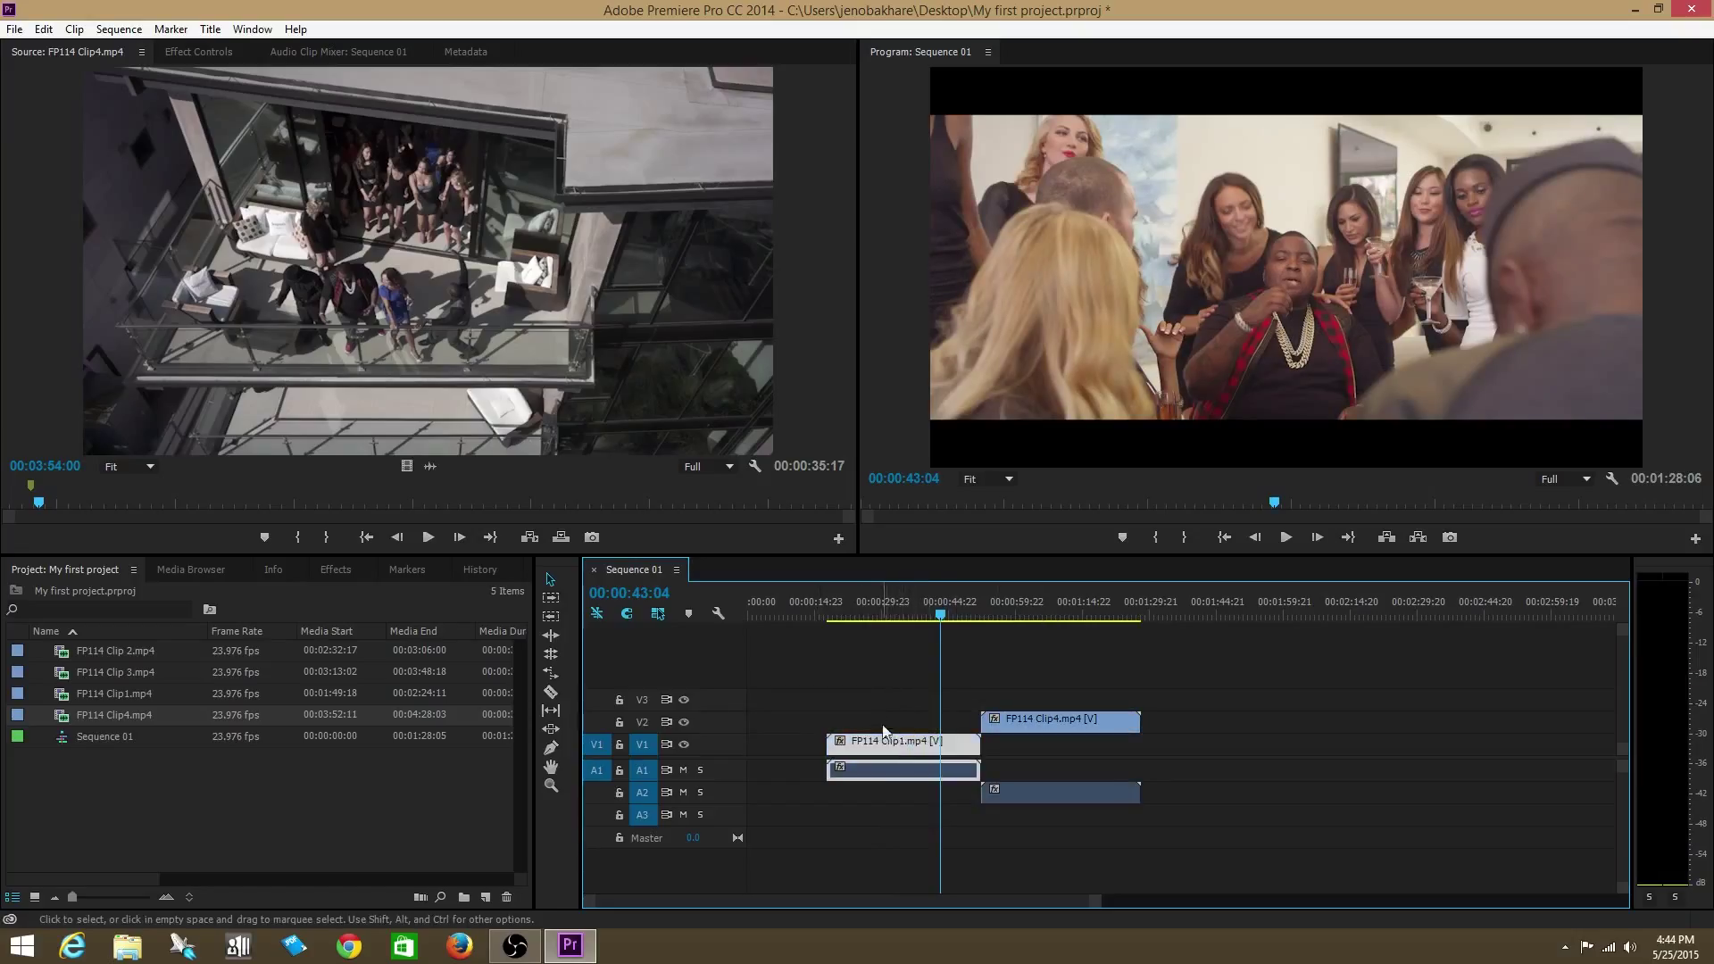
double_click(884, 734)
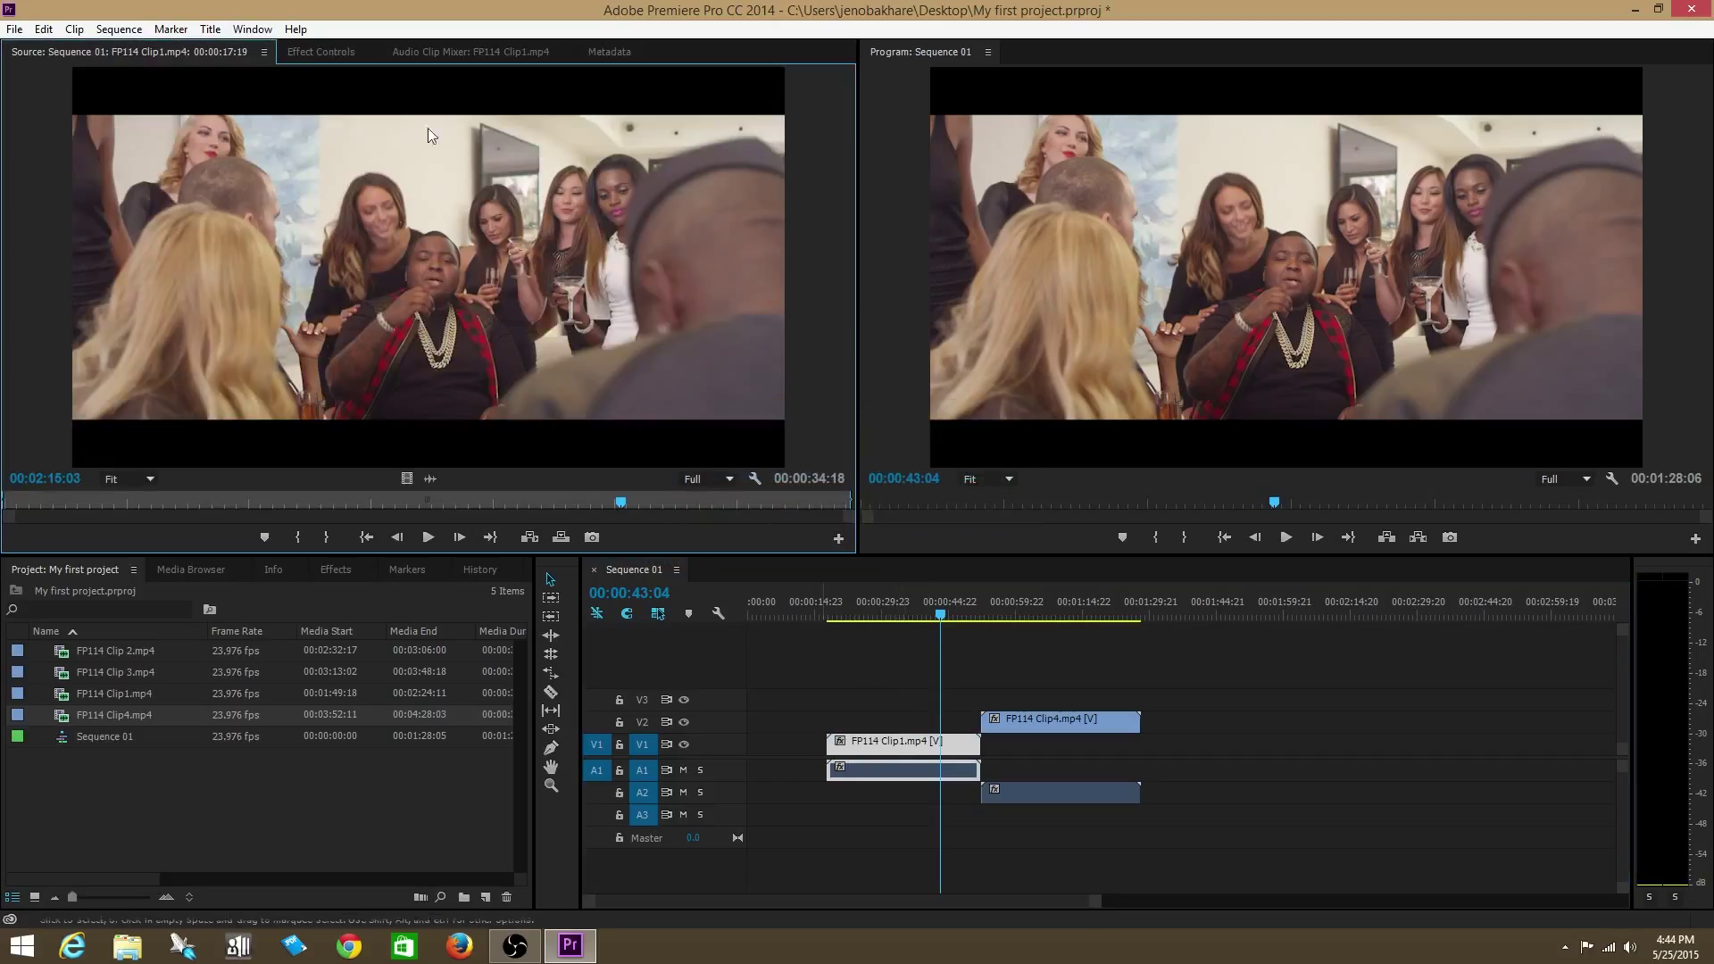
left_click(318, 51)
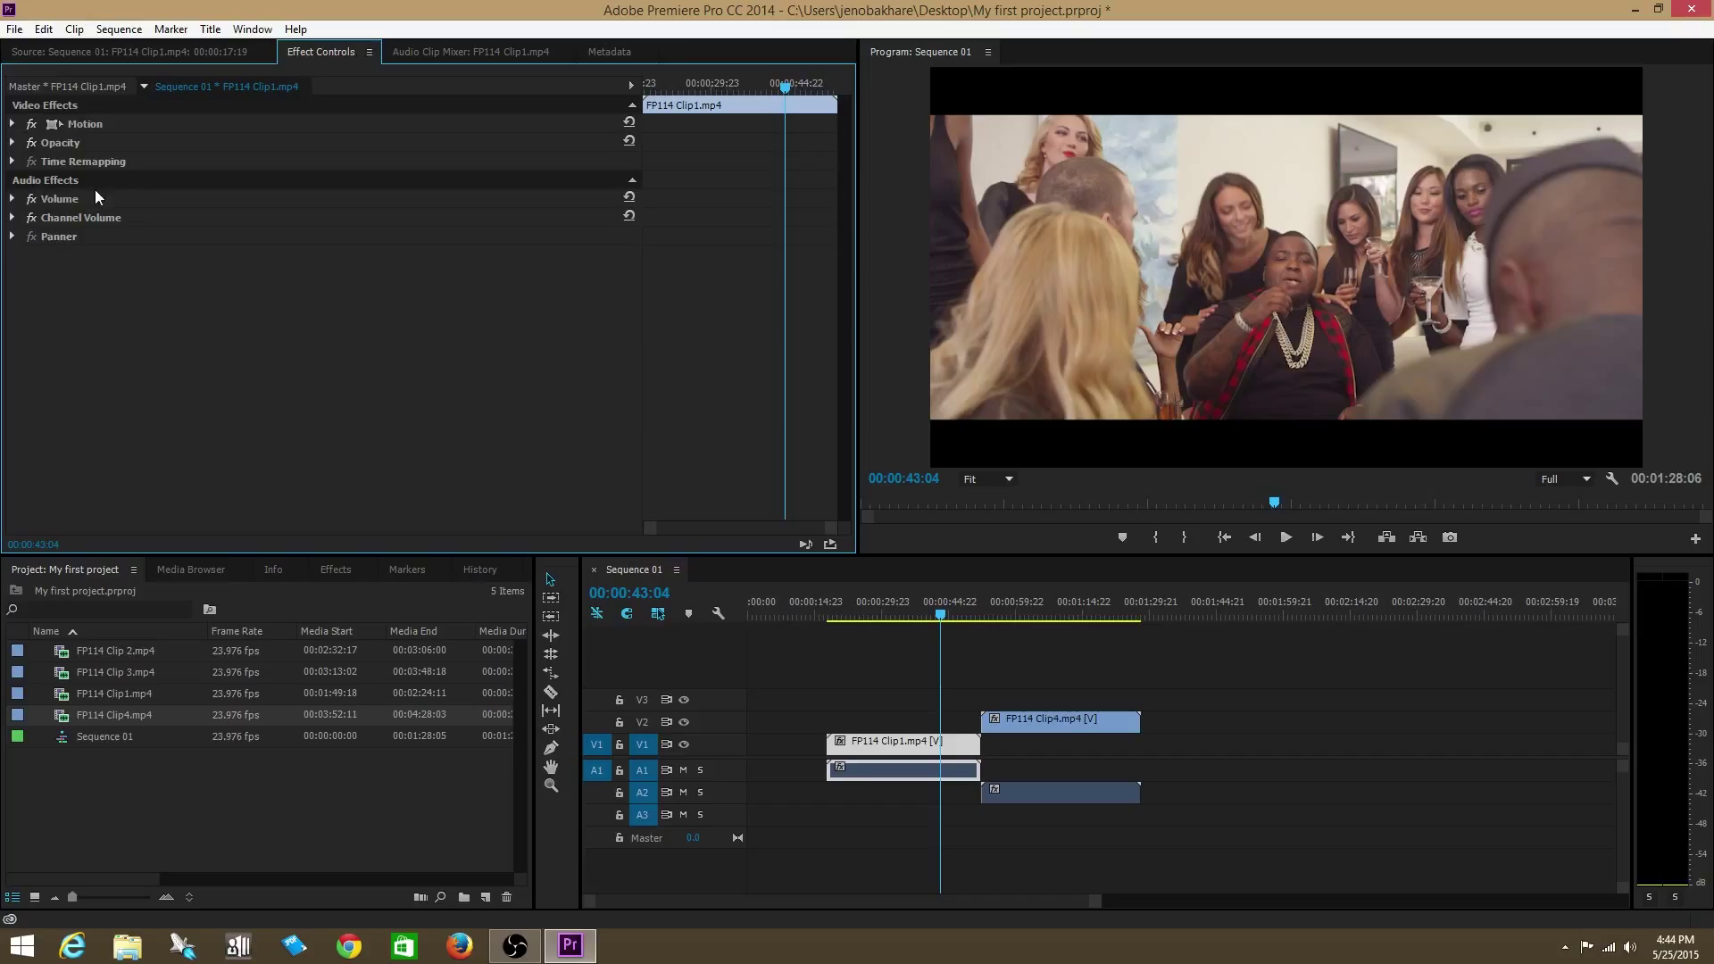
left_click(13, 124)
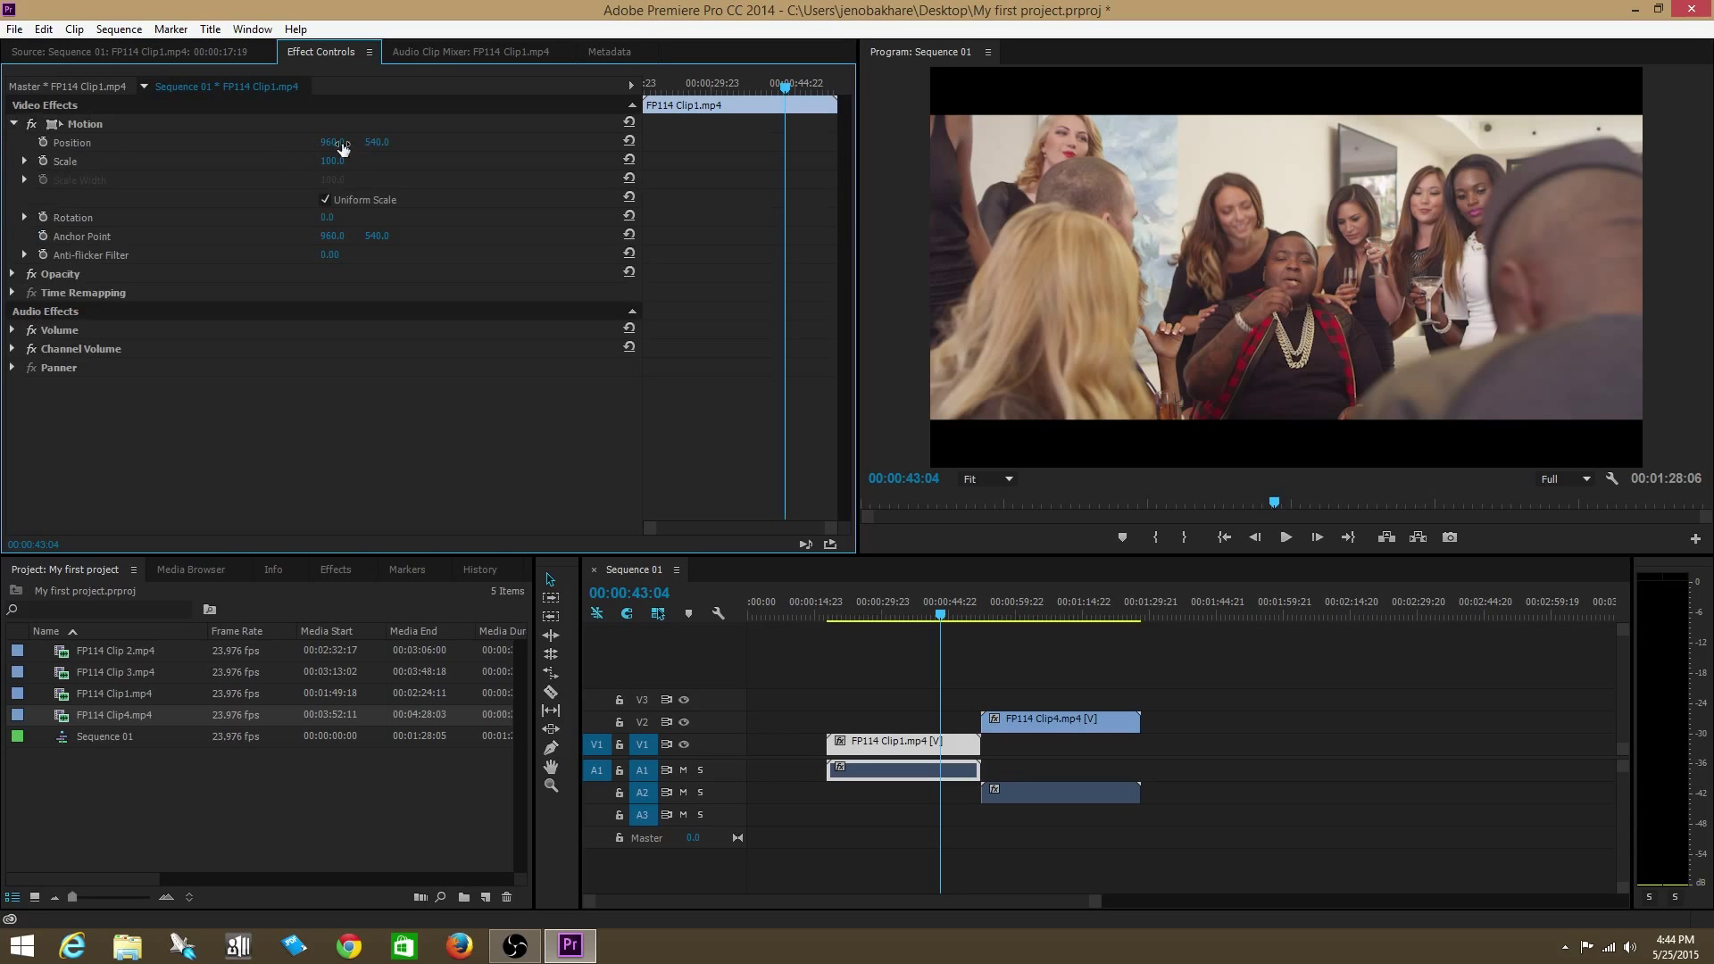
mouse_move(342, 148)
left_mouse_down()
mouse_move(295, 154)
mouse_move(338, 182)
mouse_move(362, 161)
left_mouse_up()
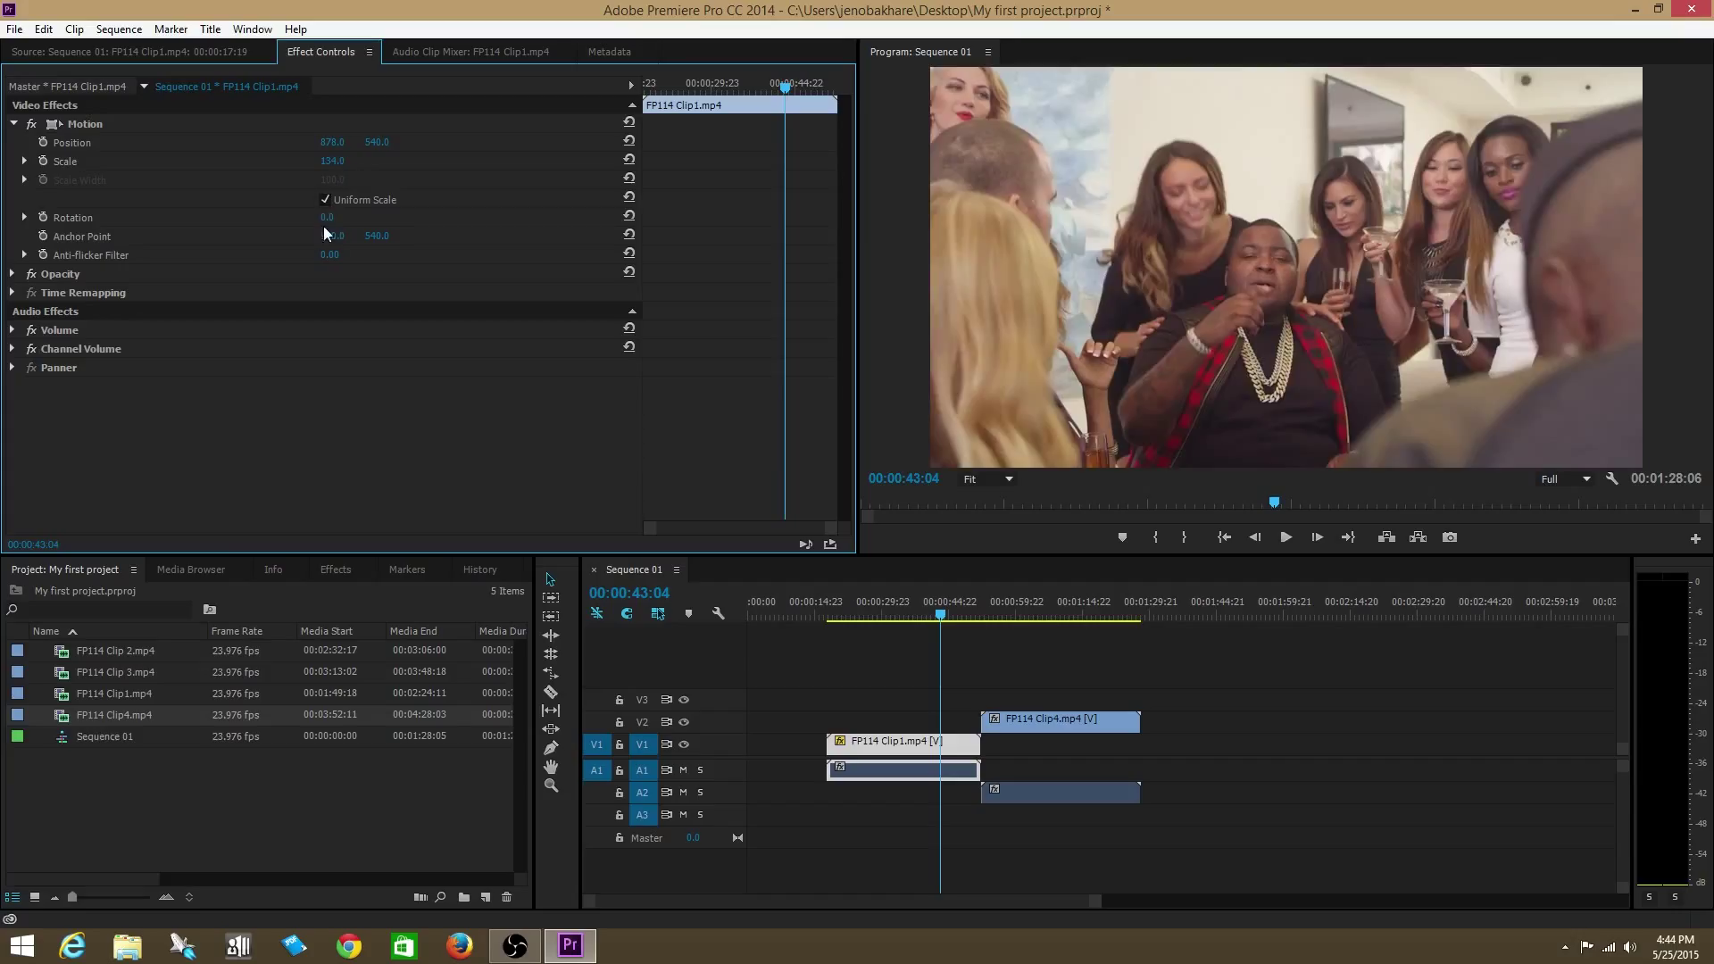
left_click_drag(326, 217, 147, 156)
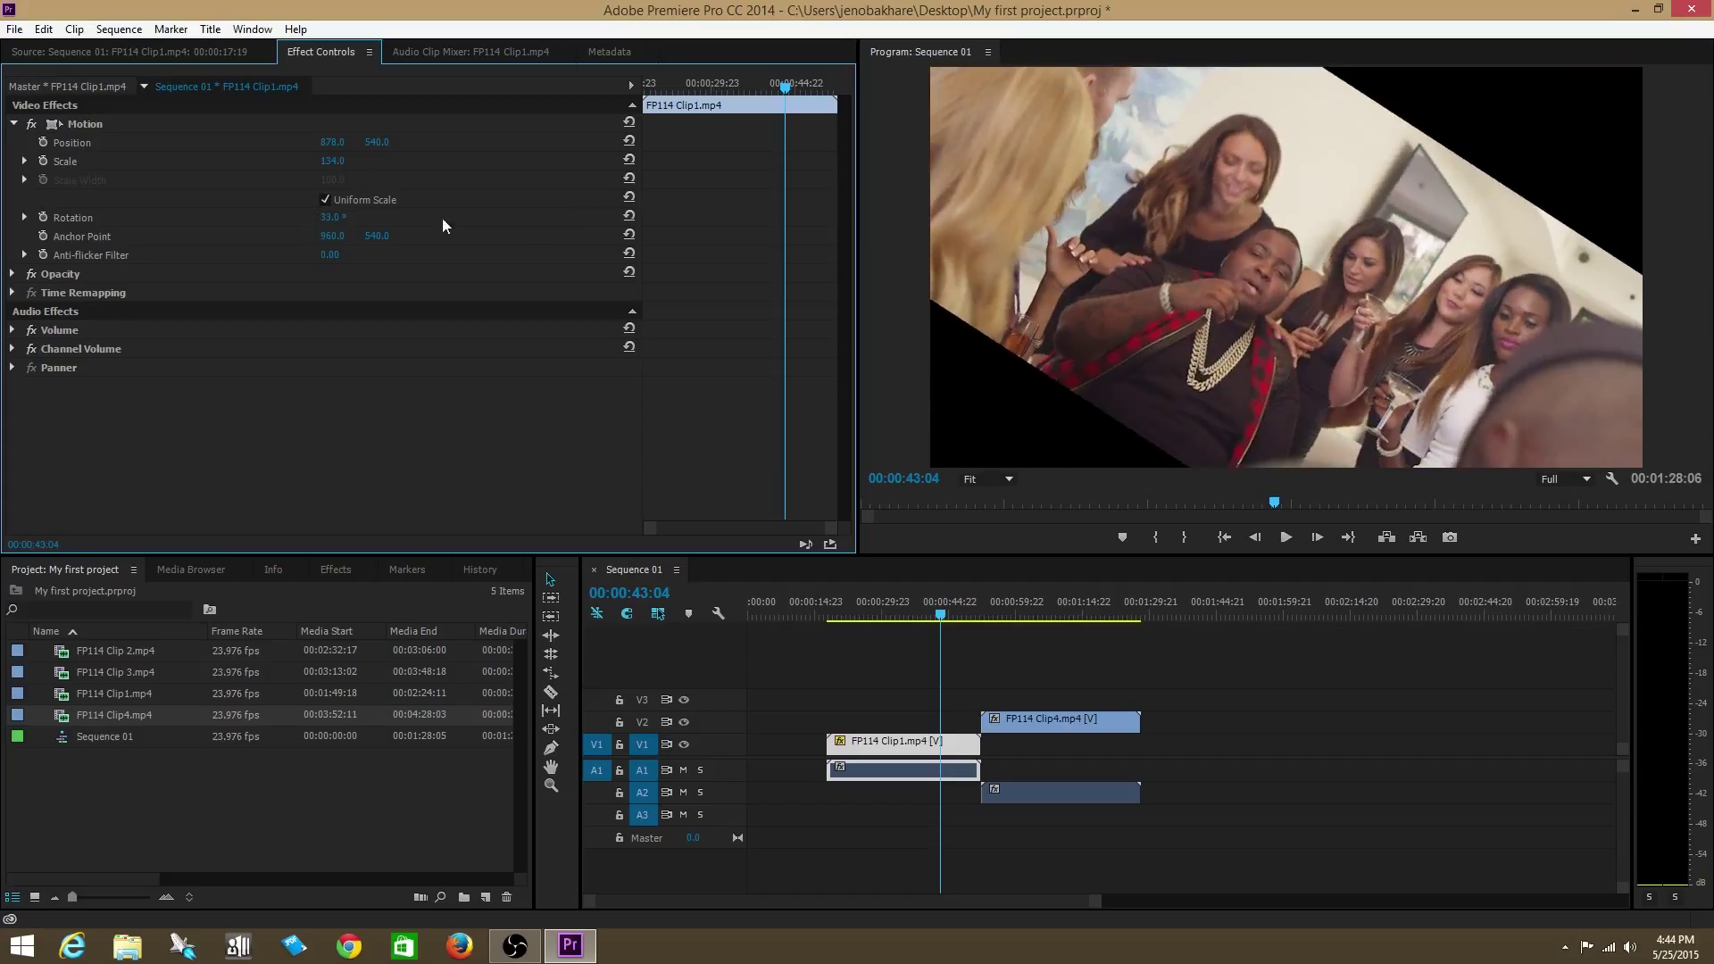
left_click(629, 215)
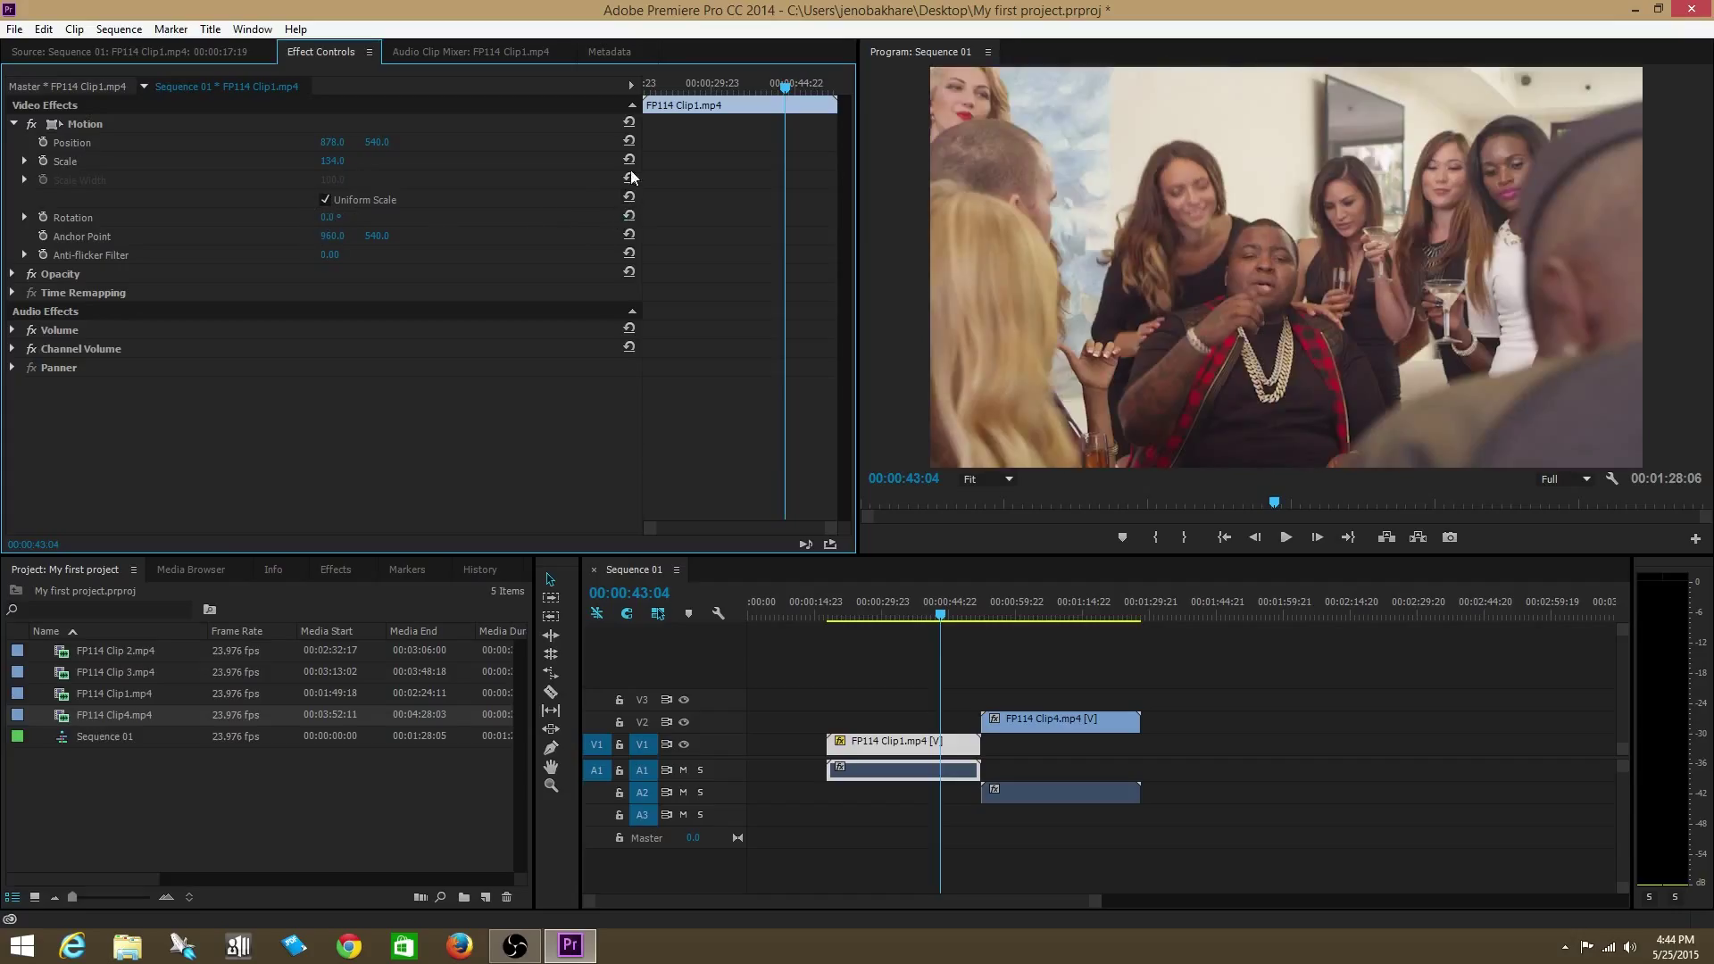
Reset FP114 Clip1's Motion to defaults and remove its opacity keyframes, leaving opacity at 100%
left_click(628, 122)
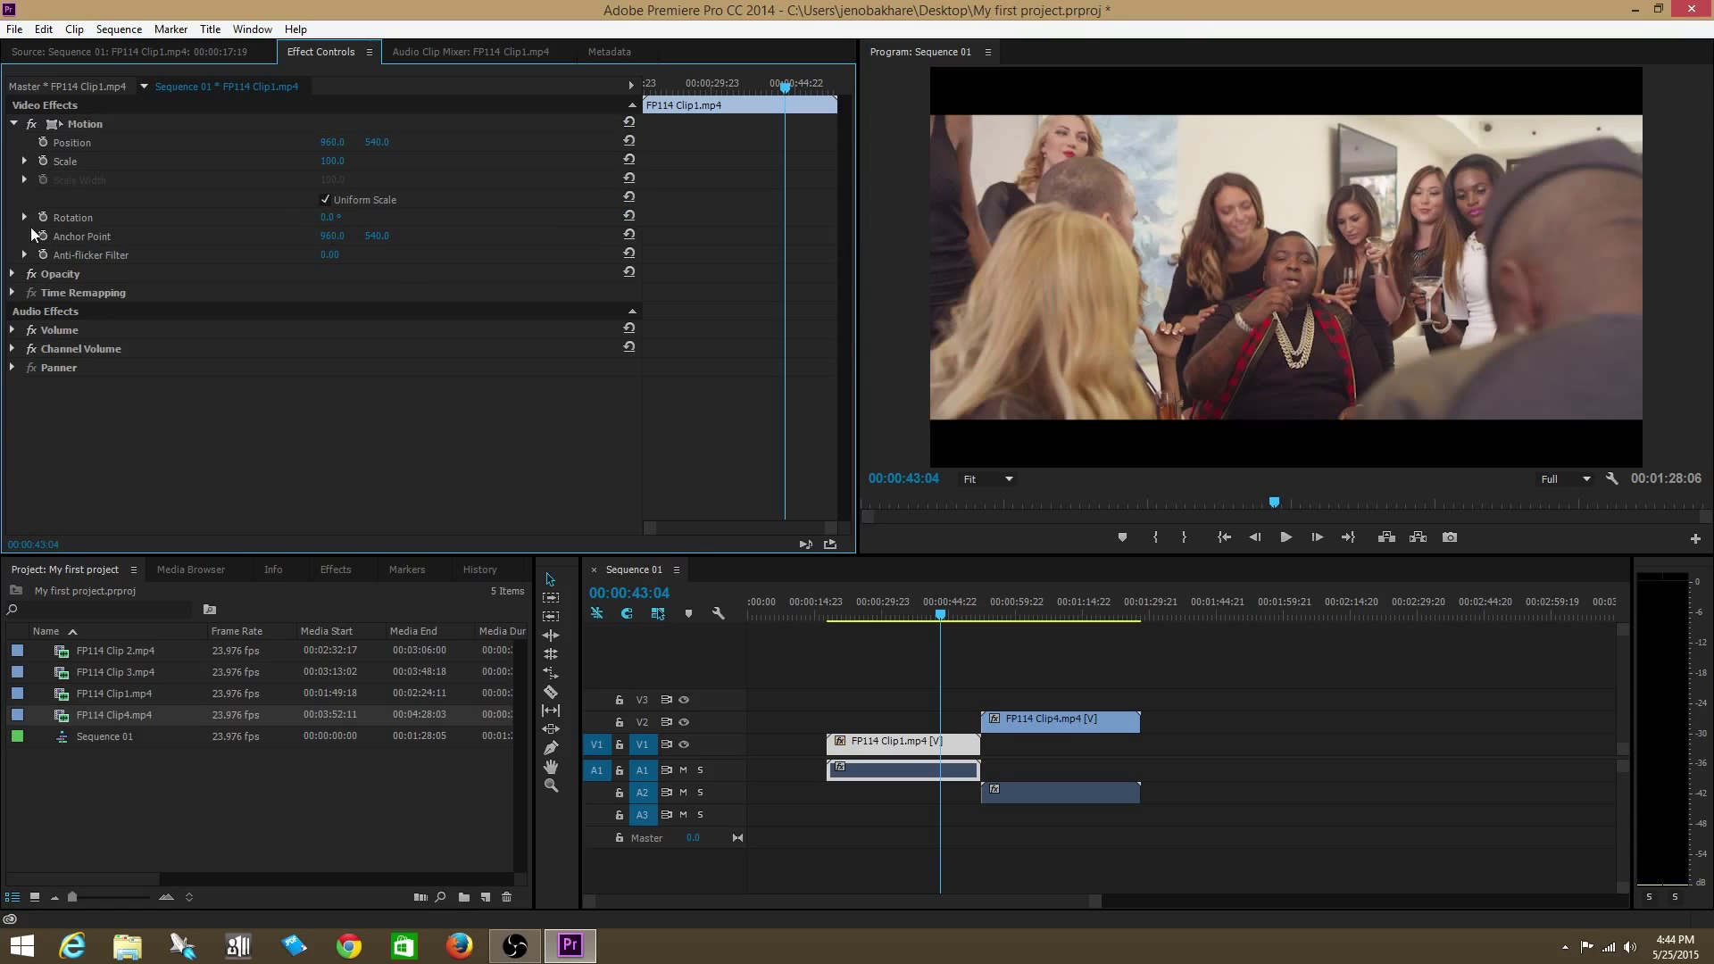
left_click(12, 275)
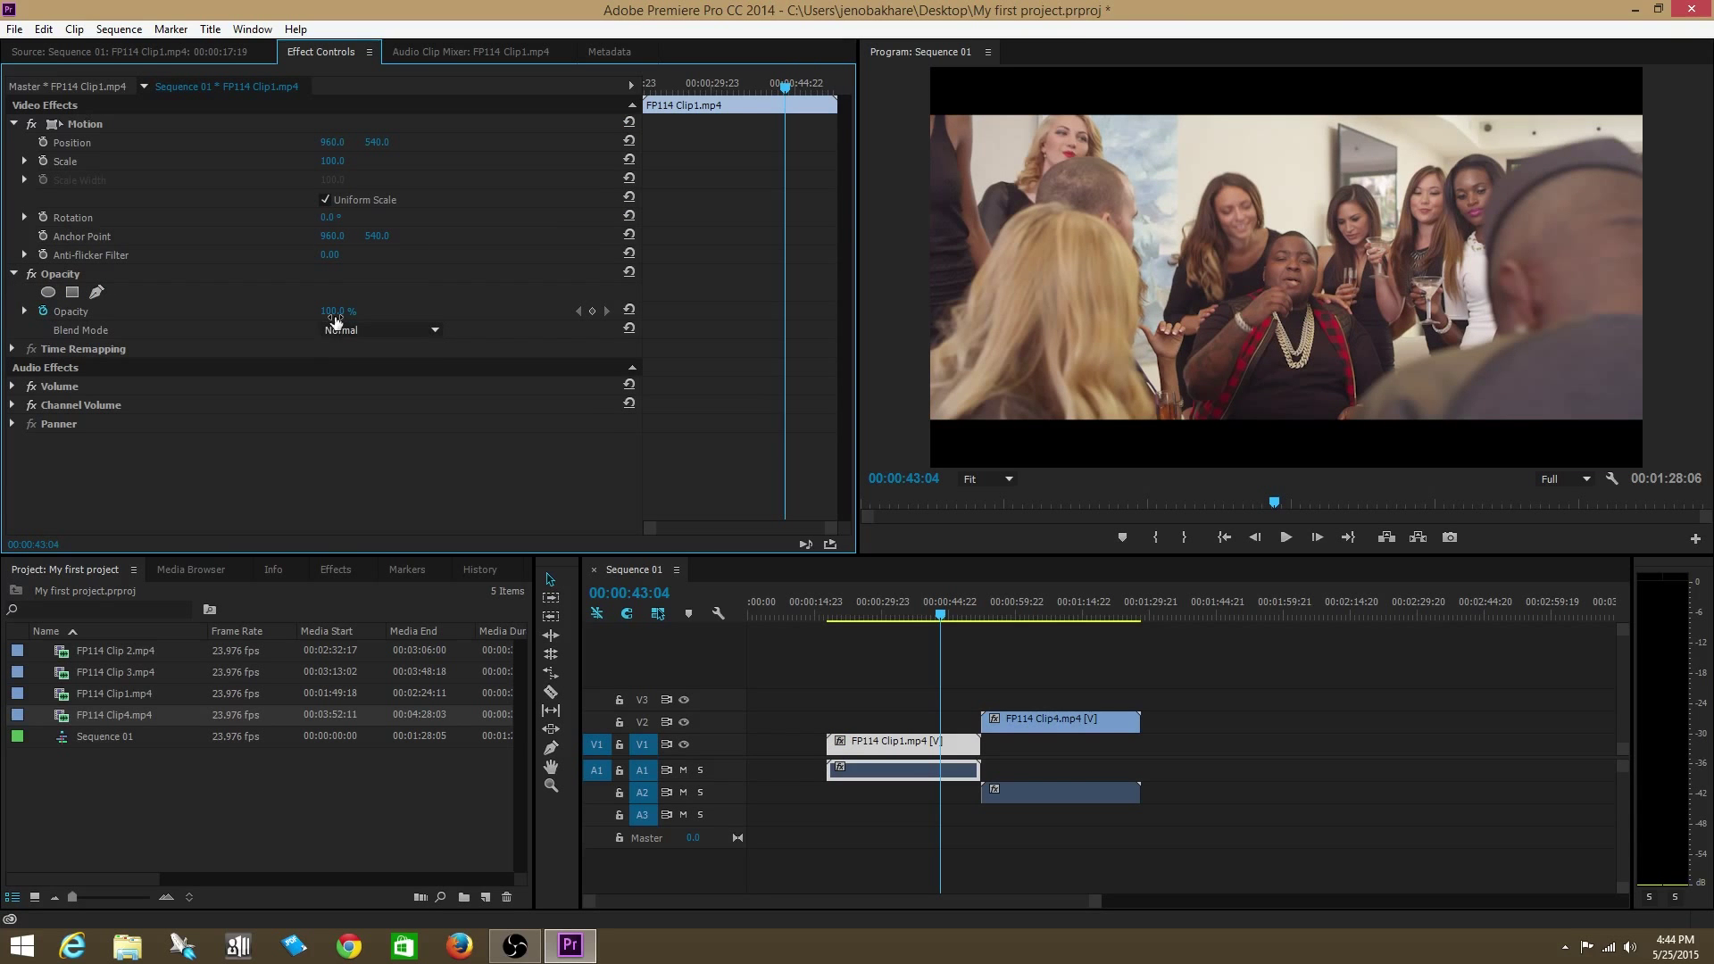
left_click_drag(332, 310, 375, 310)
left_click(42, 310)
left_click(921, 493)
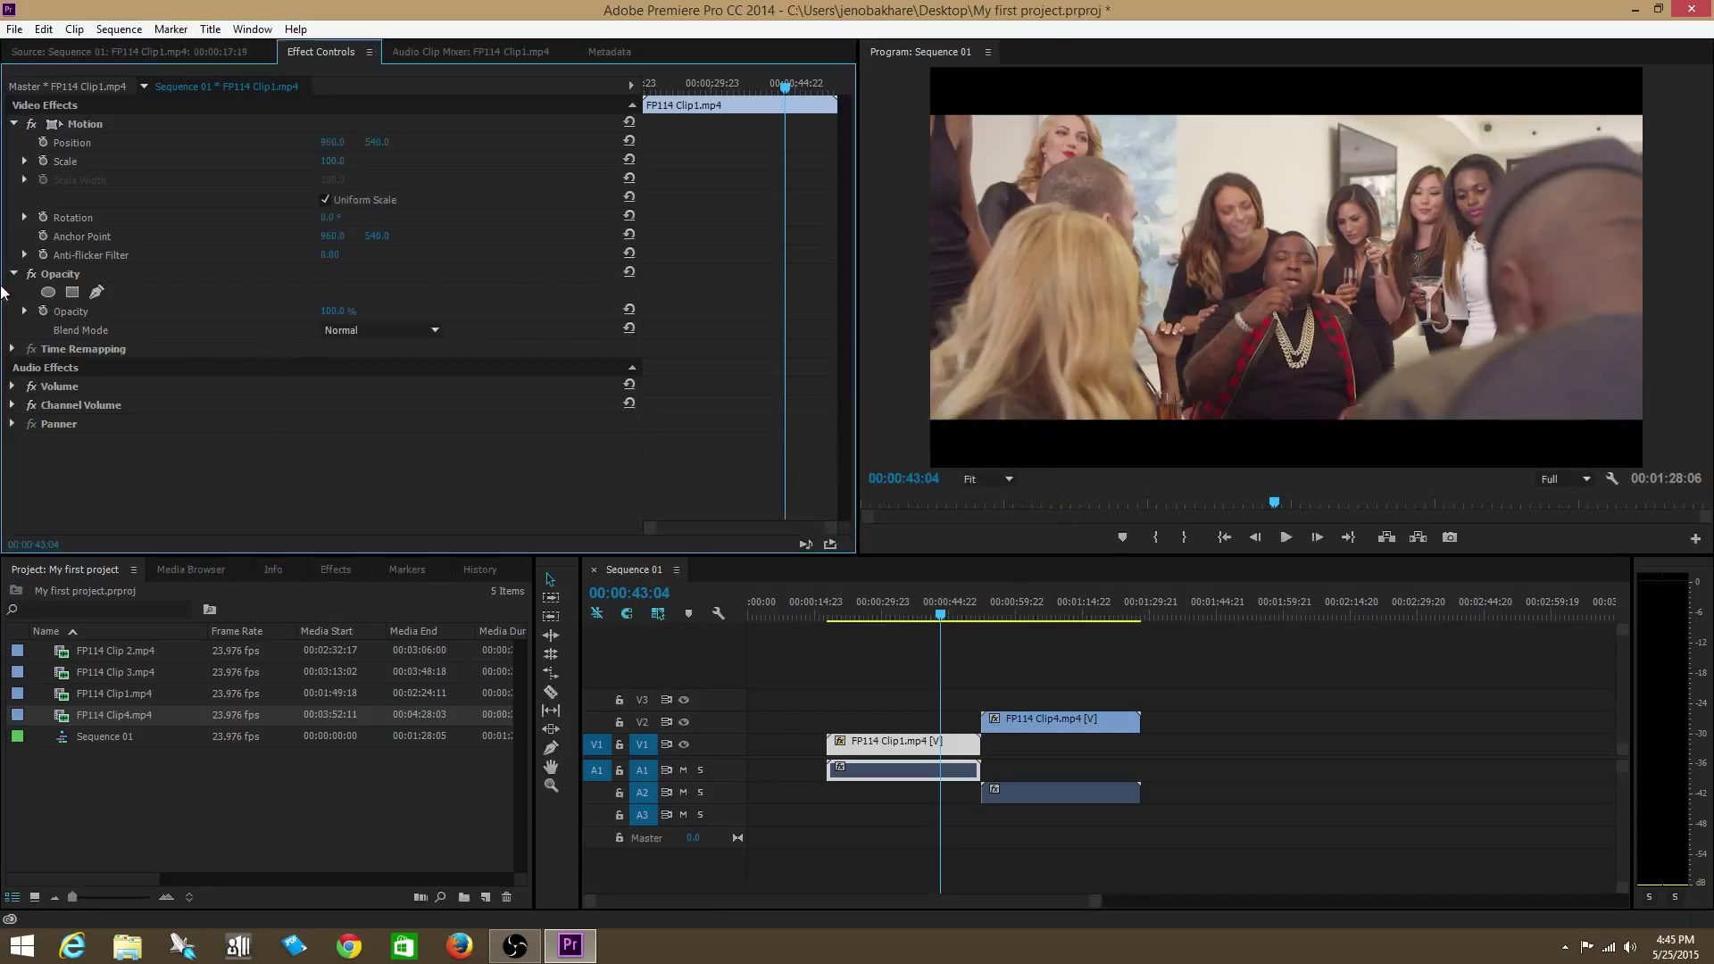
Set FP114 Clip1's Volume Level to 0.0 dB
left_click(13, 386)
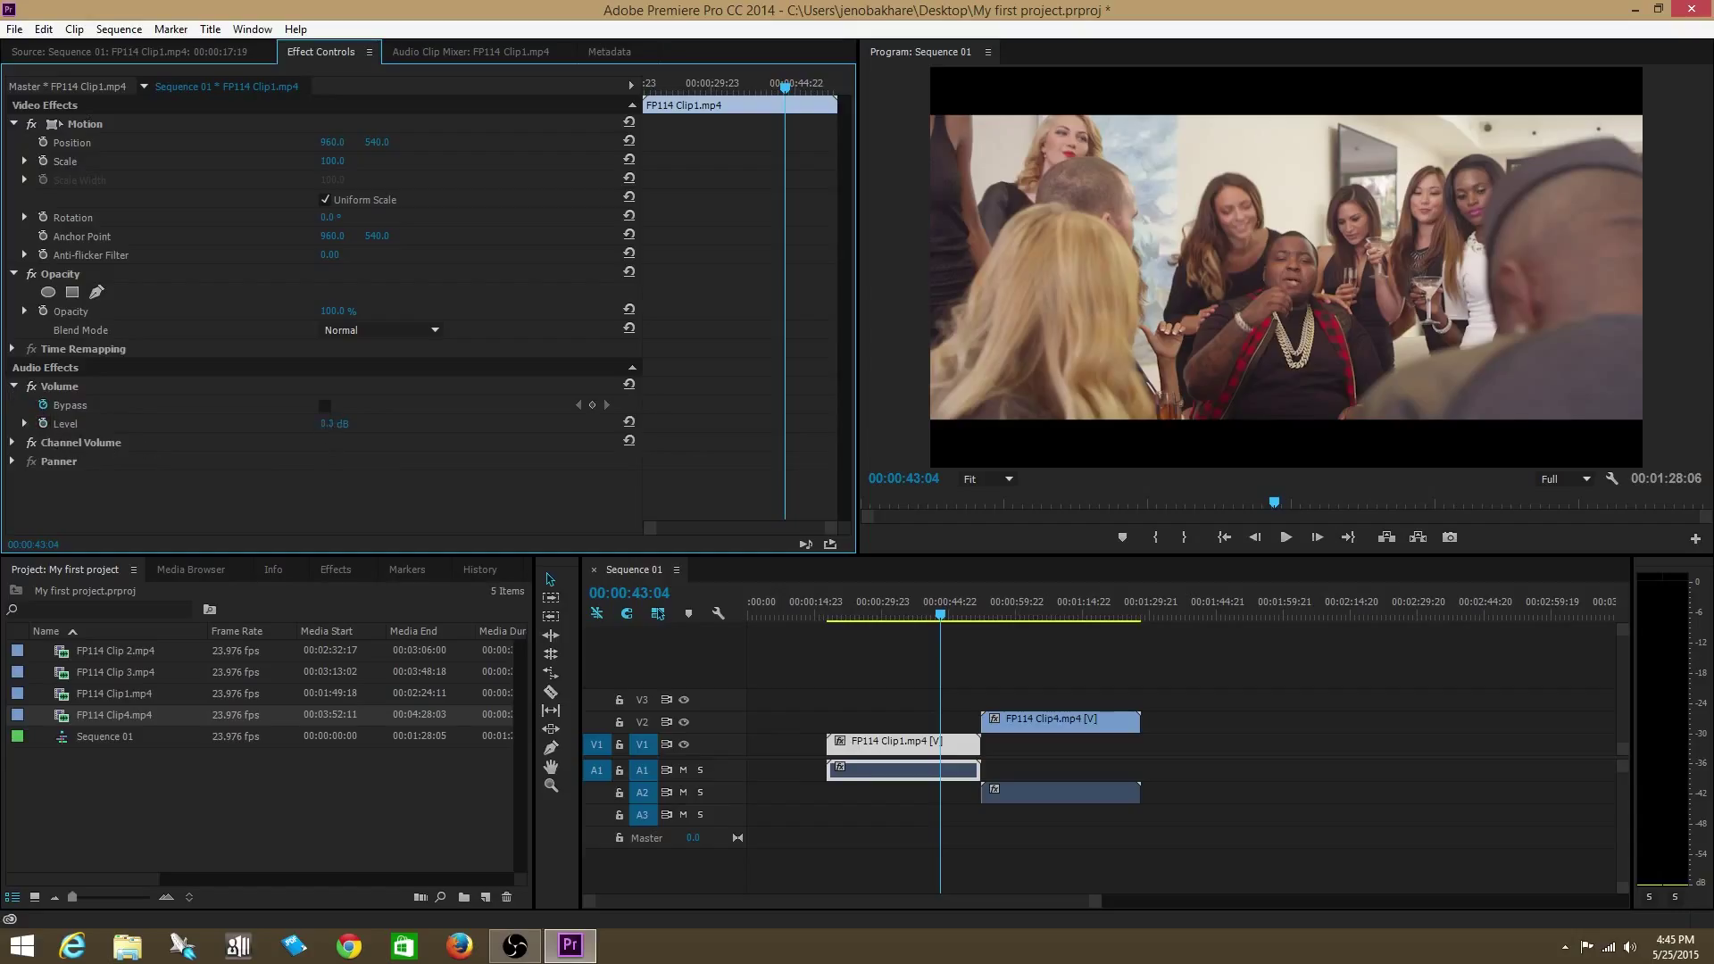
left_click_drag(334, 423, 294, 423)
left_click(345, 421)
type("0")
key("Return")
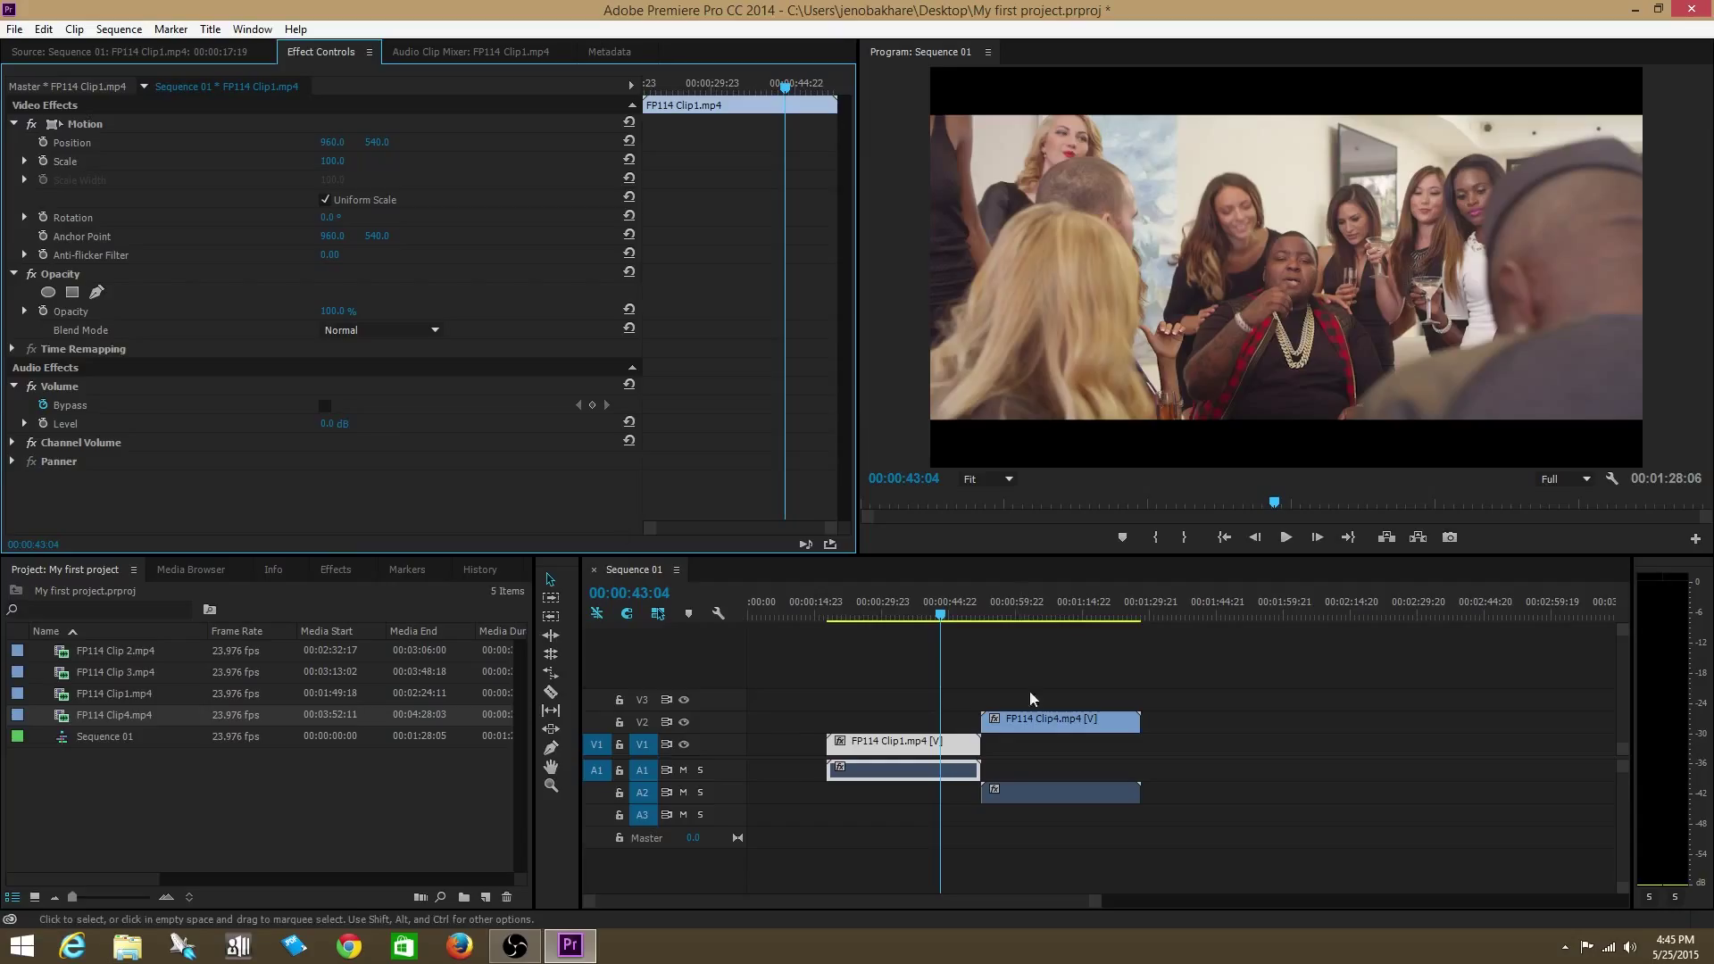
Play to the cut point near 00:00:36:18 and razor FP114 Clip1 at three points
left_click(927, 619)
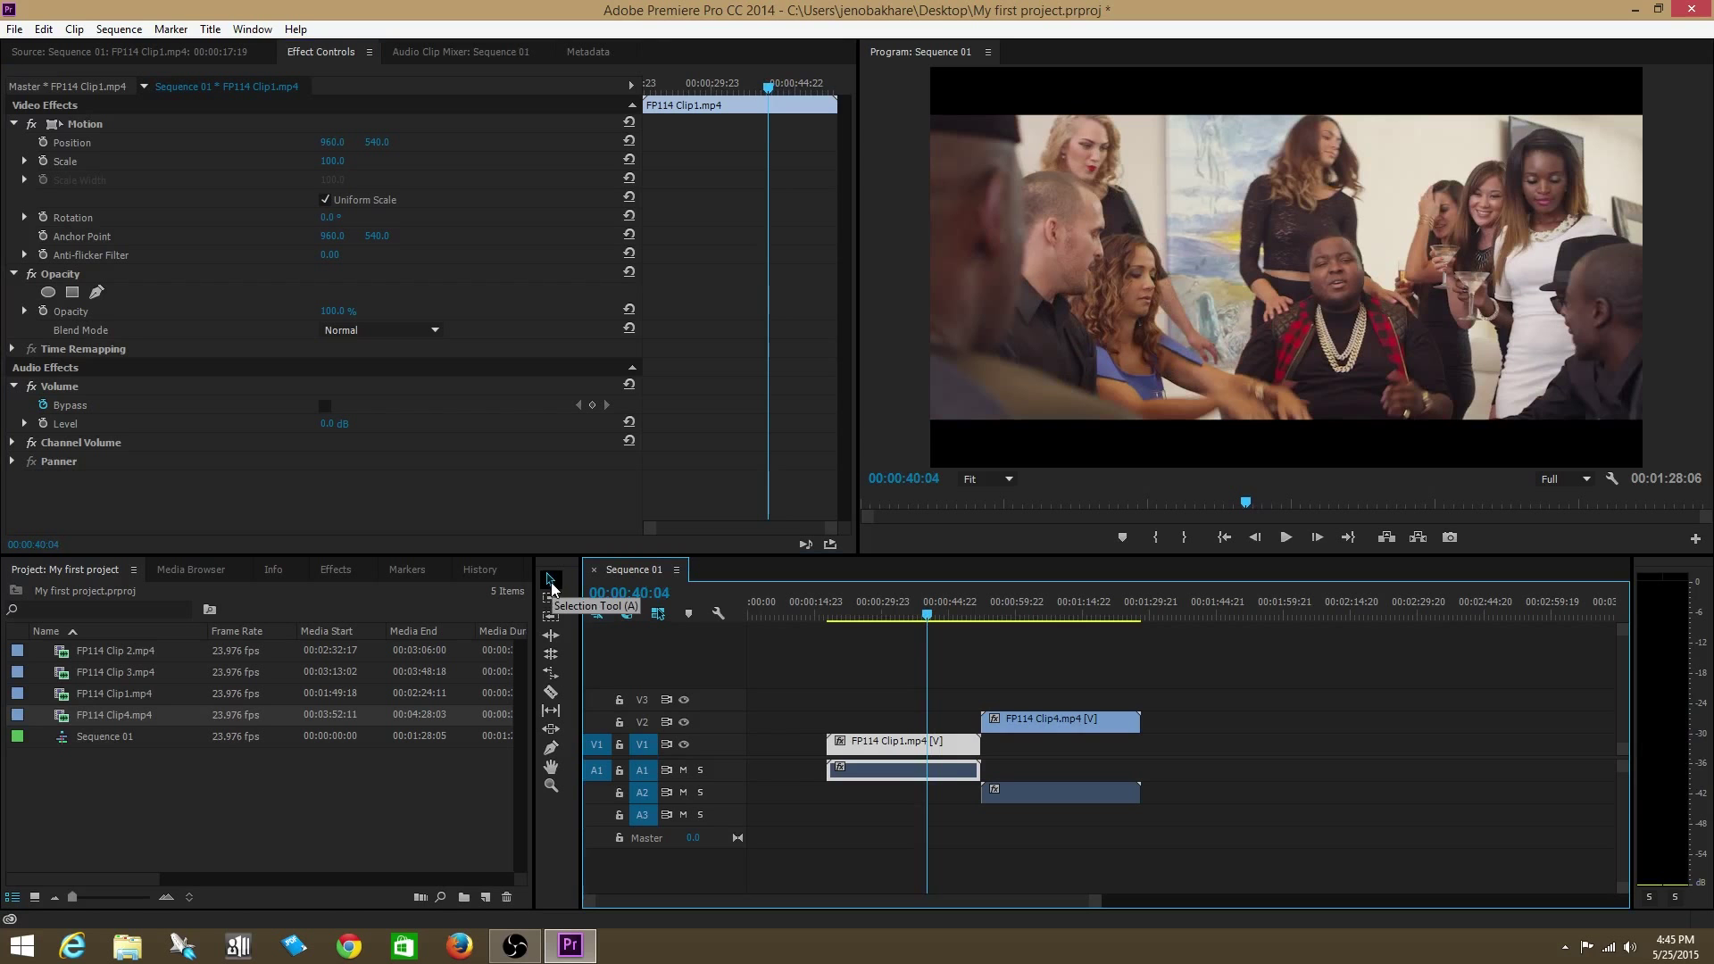
left_click(910, 616)
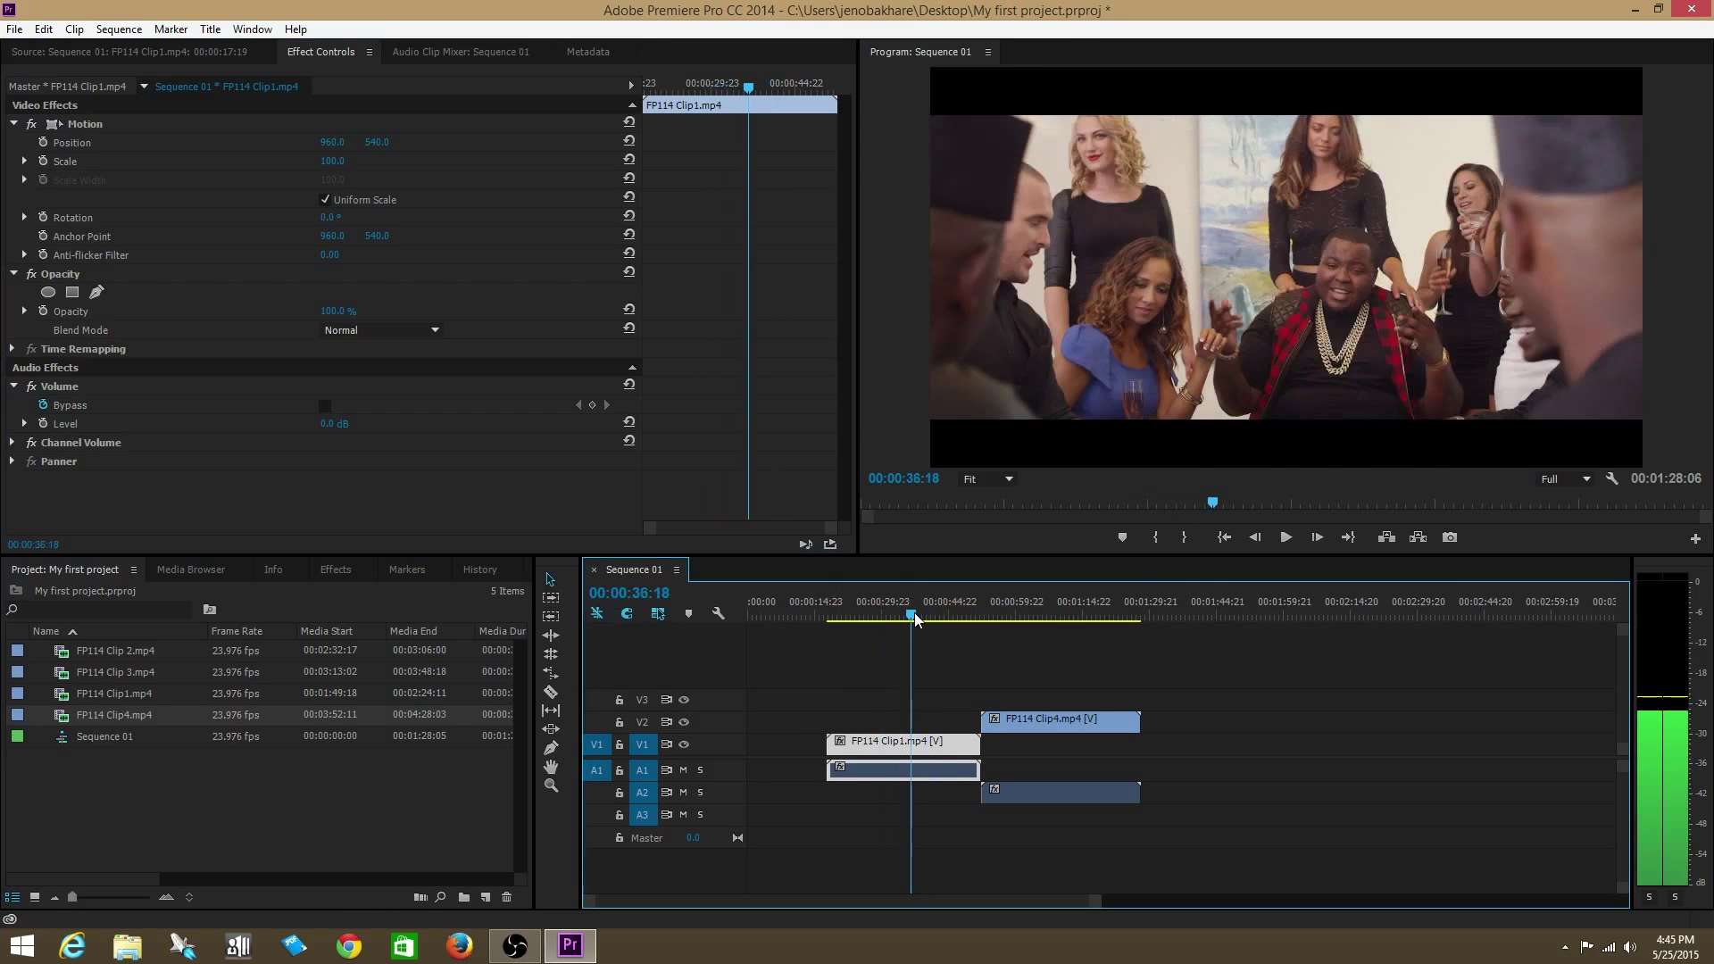
left_click(1285, 537)
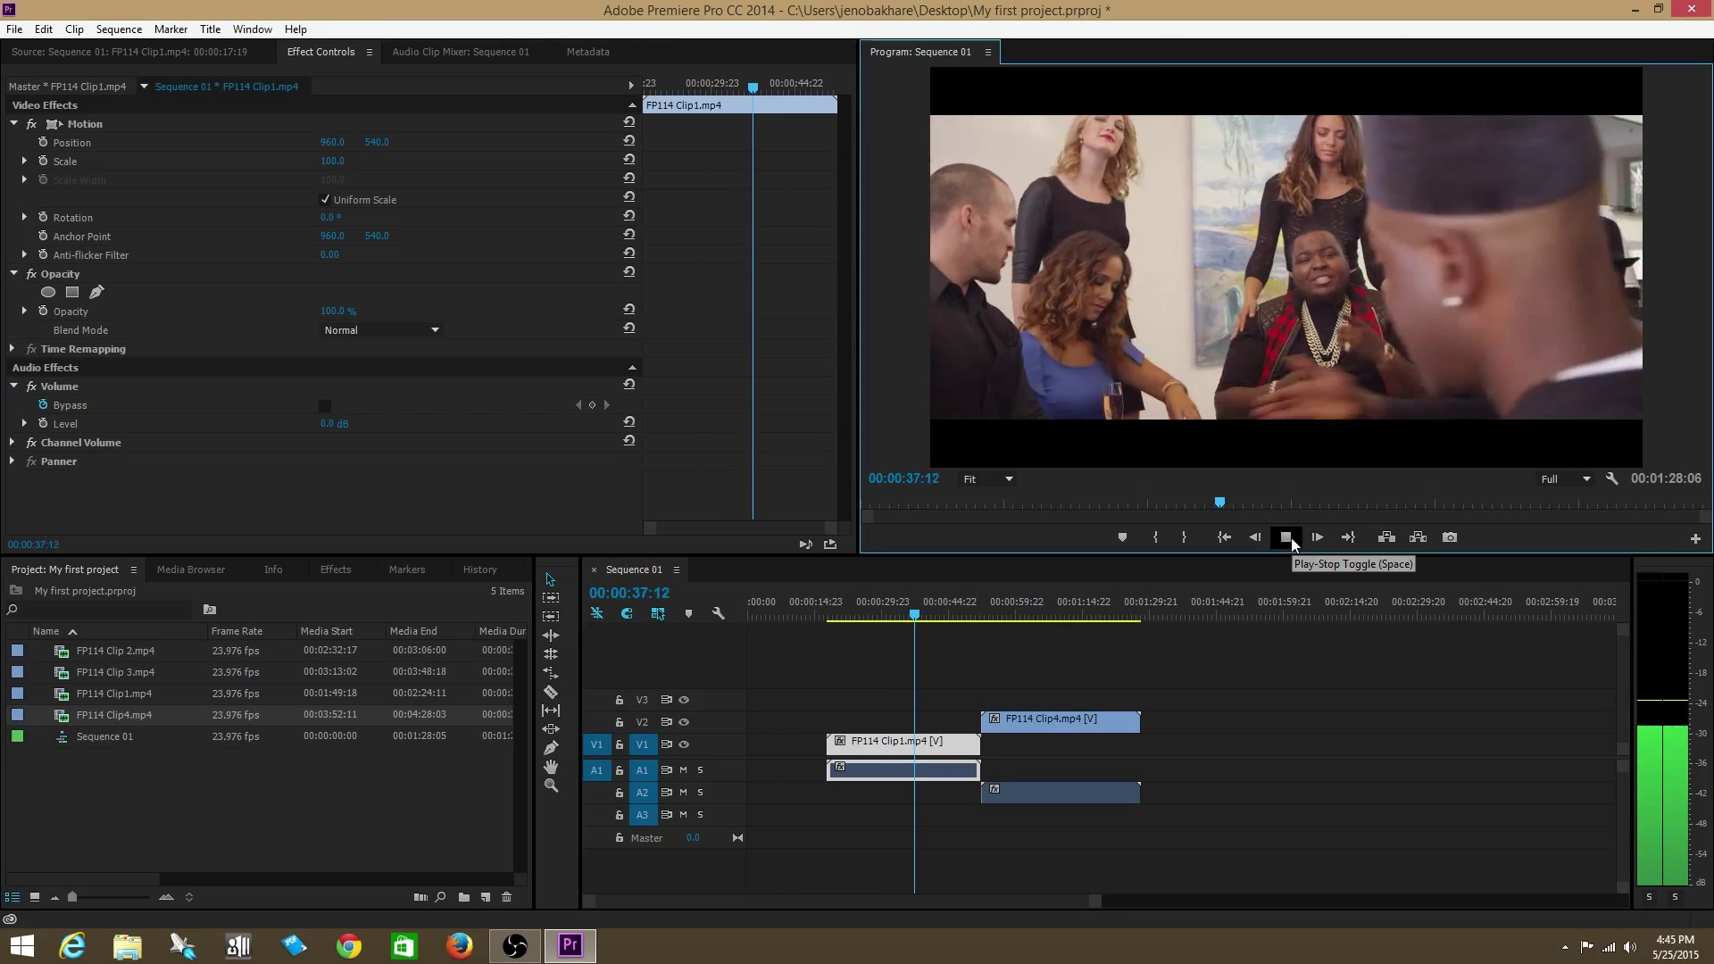
left_click(1285, 537)
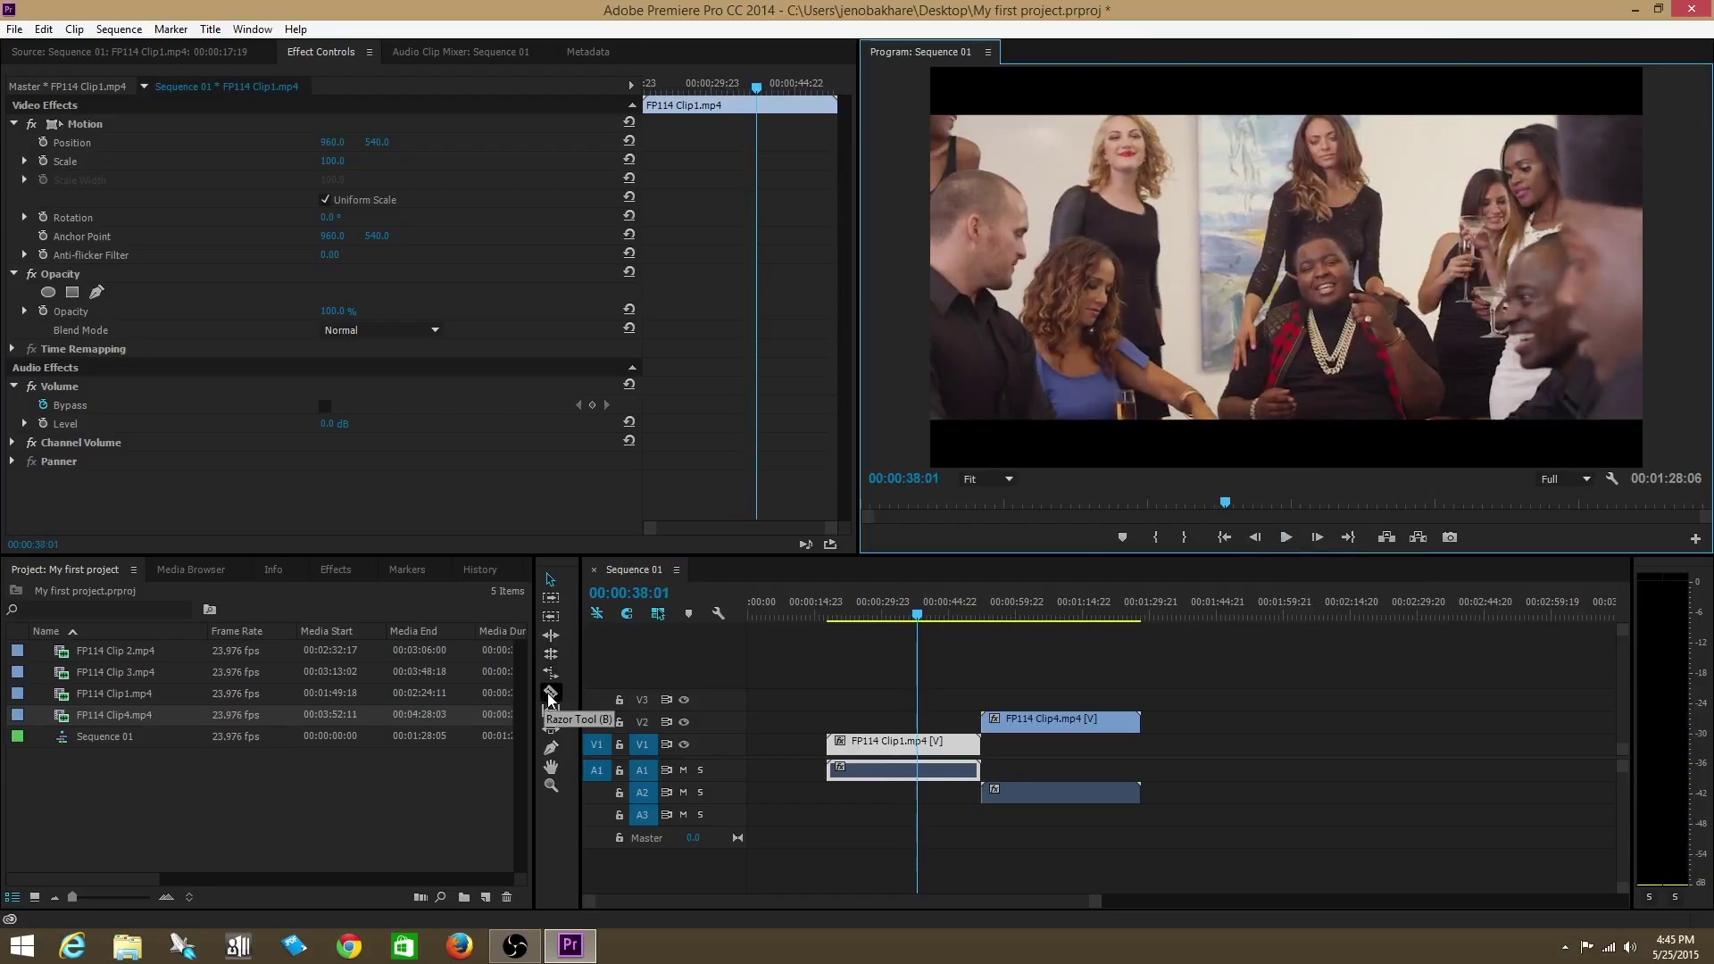
left_click(550, 693)
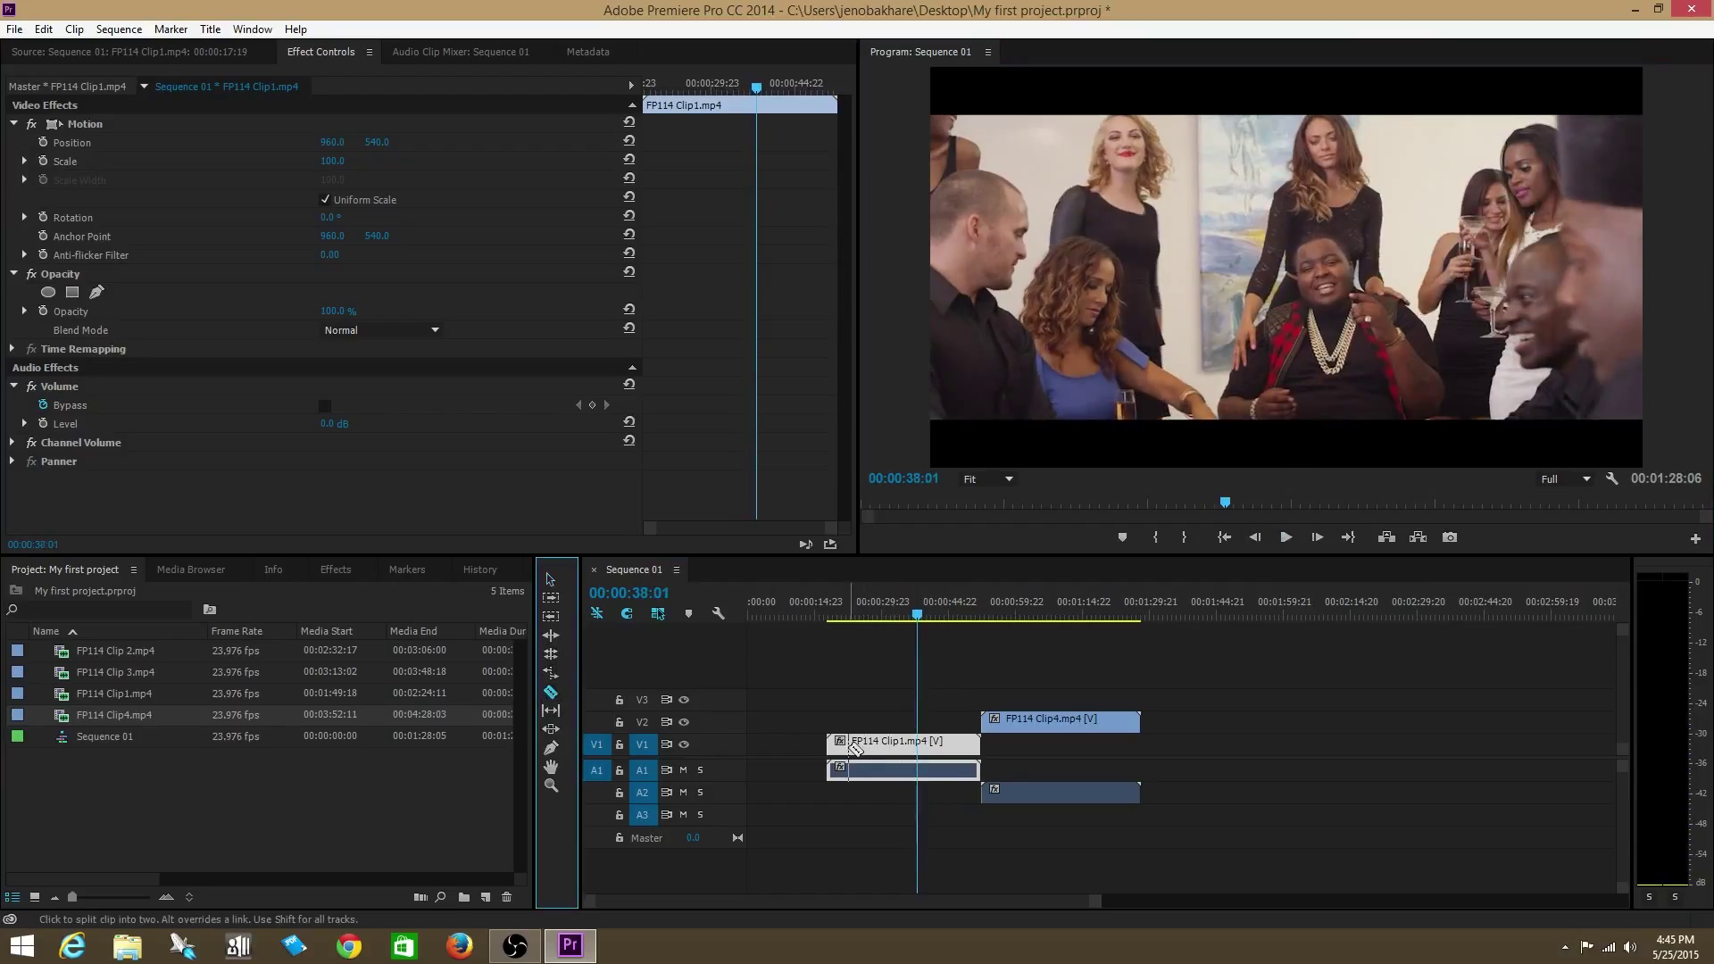
left_click(855, 748)
left_click(884, 748)
left_click(943, 748)
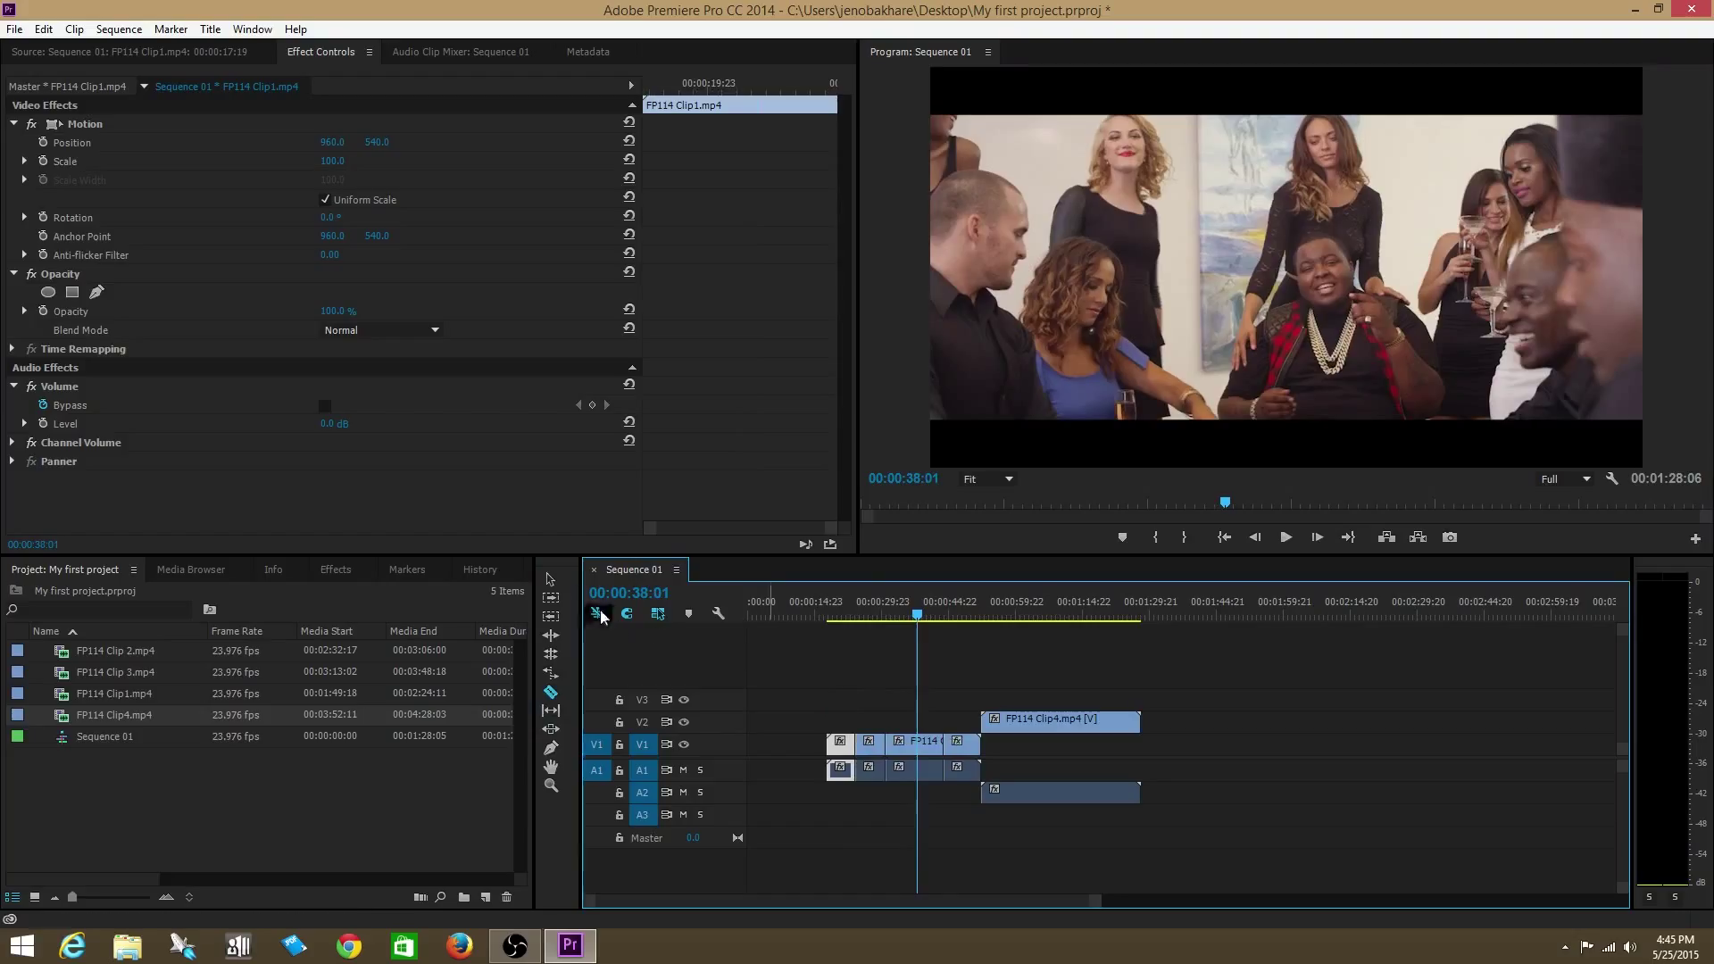
Slide two of the Clip1 pieces earlier, then scrub to the balcony shot near 00:01:18:13
left_click(550, 580)
left_click_drag(842, 748, 886, 754)
left_click_drag(960, 748, 934, 748)
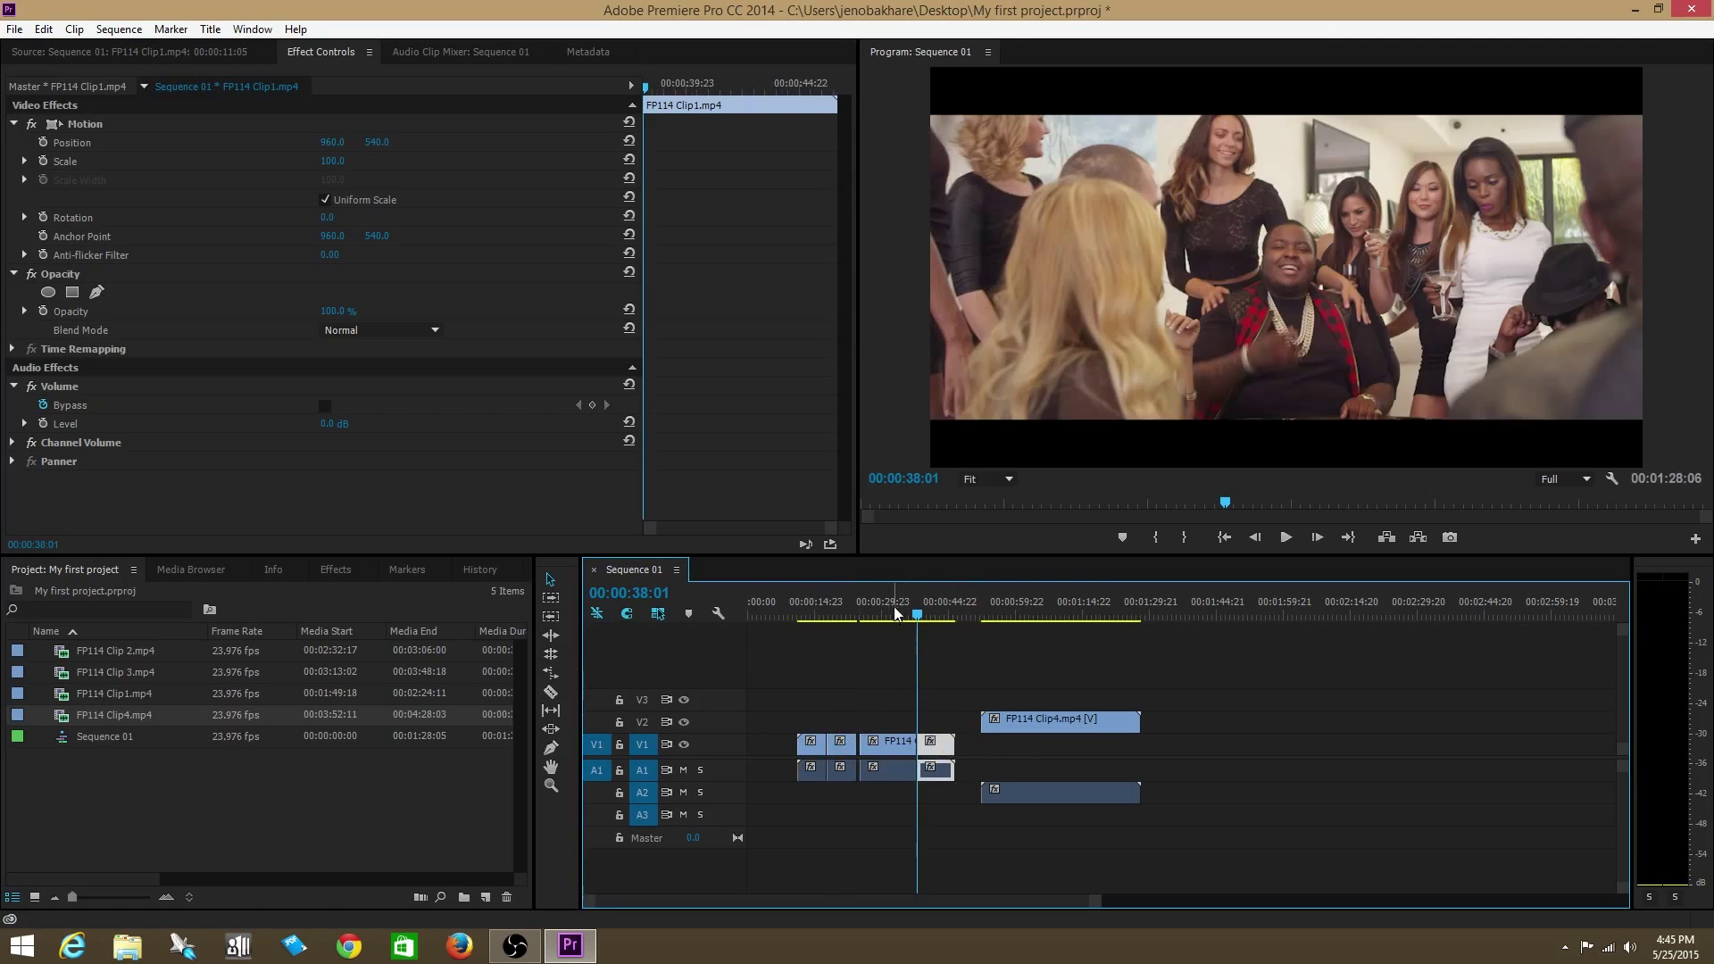
left_click_drag(895, 613, 1103, 617)
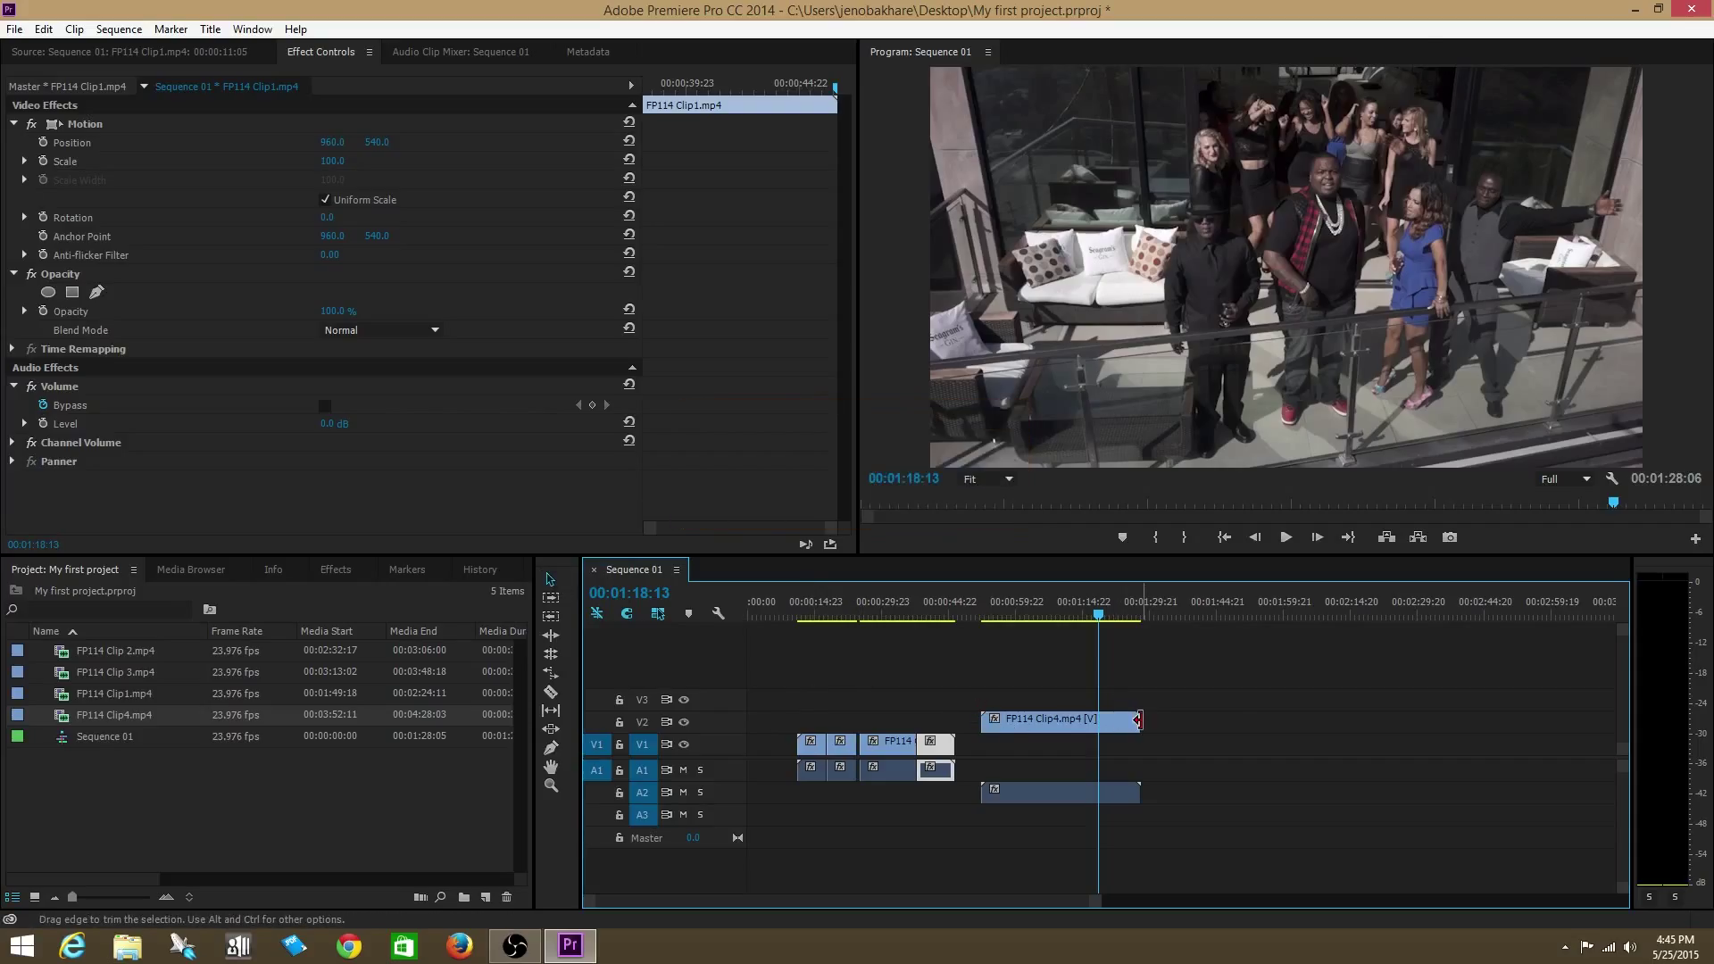
Trim FP114 Clip4's end and start, then restore it to its full length
left_click_drag(1137, 720, 1106, 720)
mouse_move(981, 719)
left_mouse_down()
mouse_move(1032, 719)
mouse_move(981, 720)
left_mouse_up()
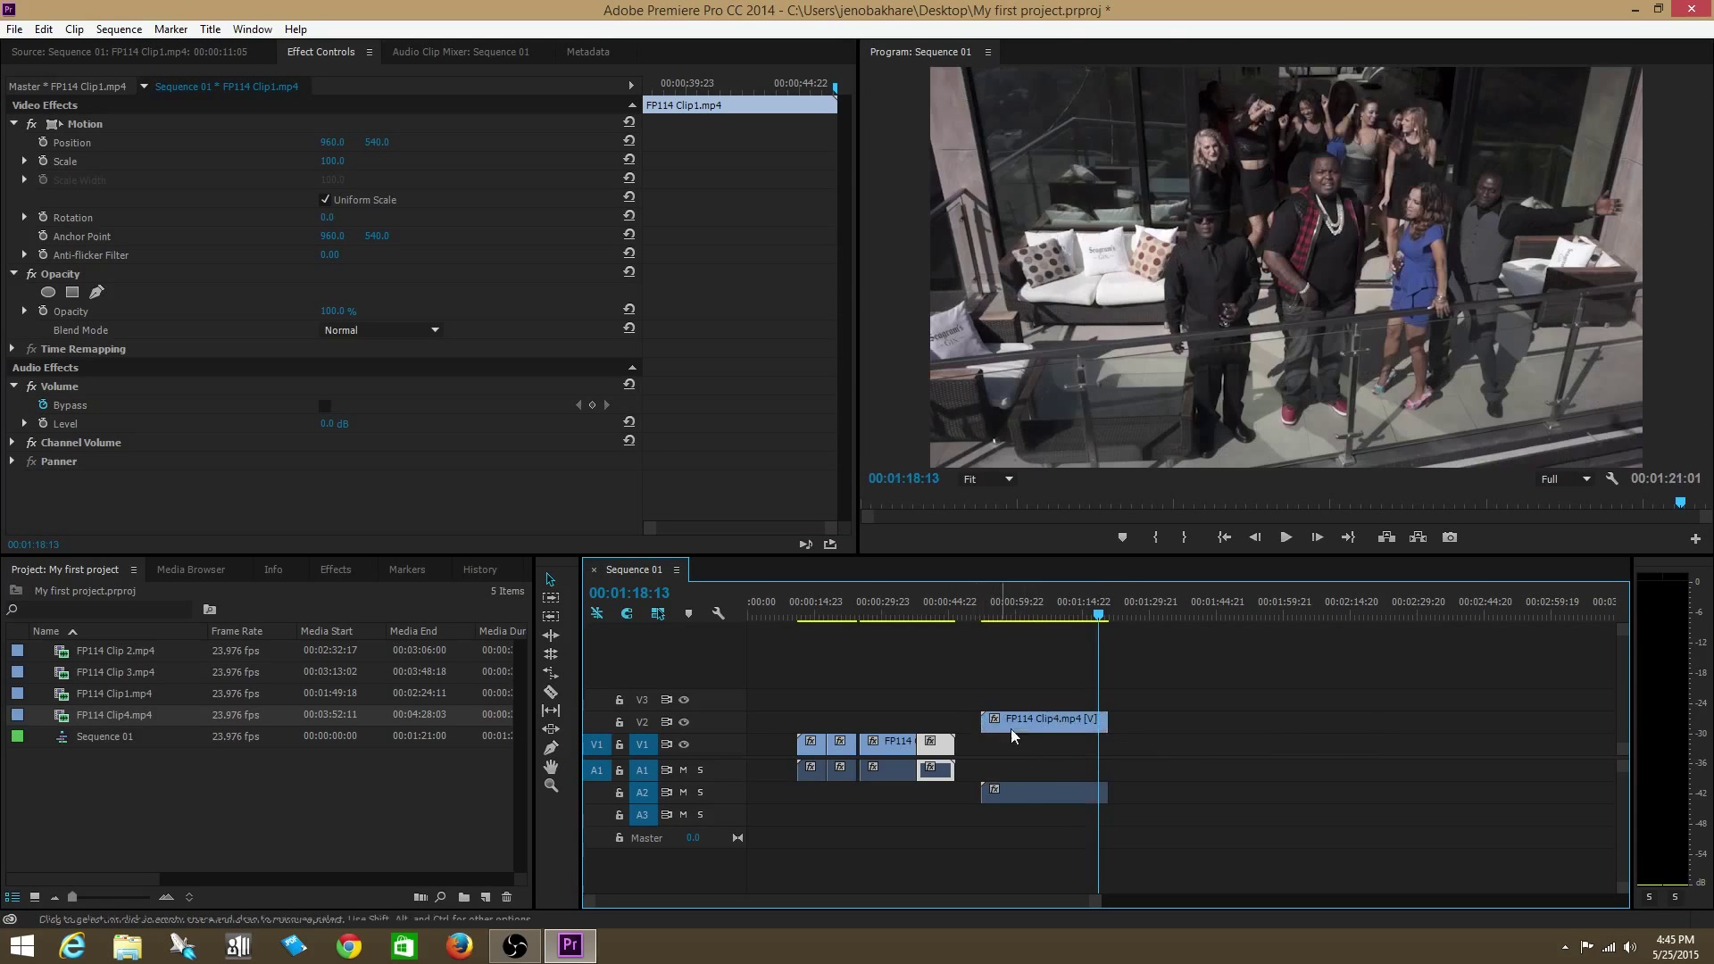
left_click_drag(1115, 730, 1140, 729)
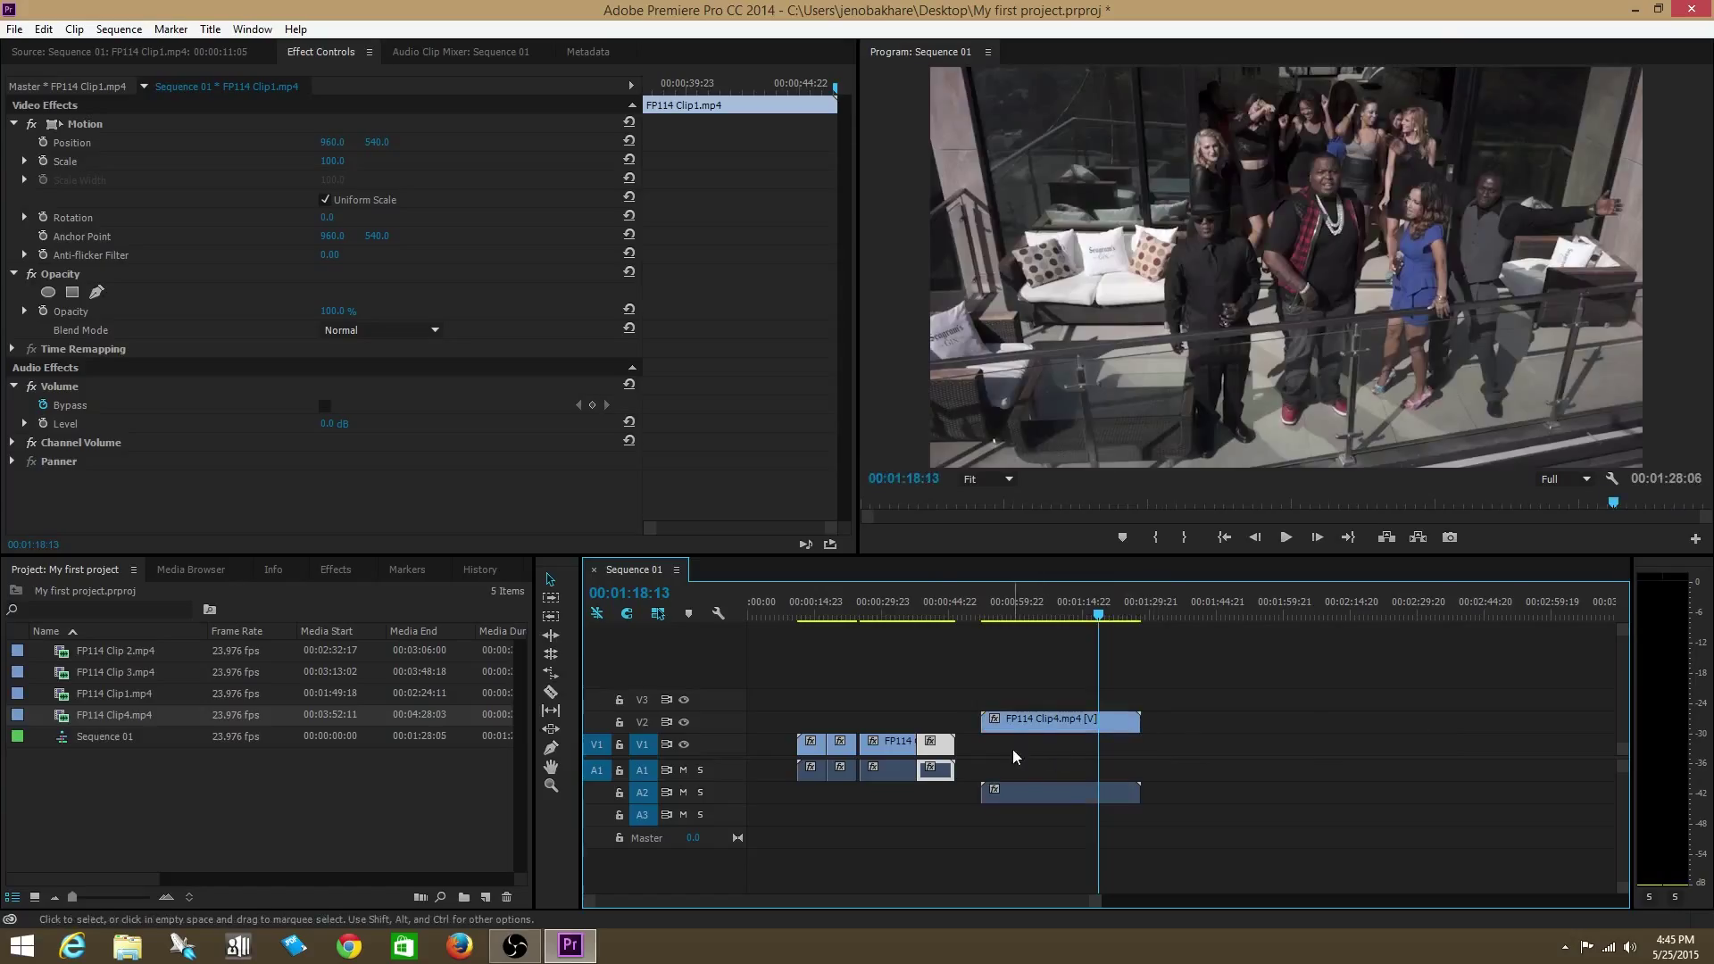
Move the last Clip1 pieces right against Clip4 and set the playhead to 00:00:37:09
left_click_drag(933, 746, 964, 751)
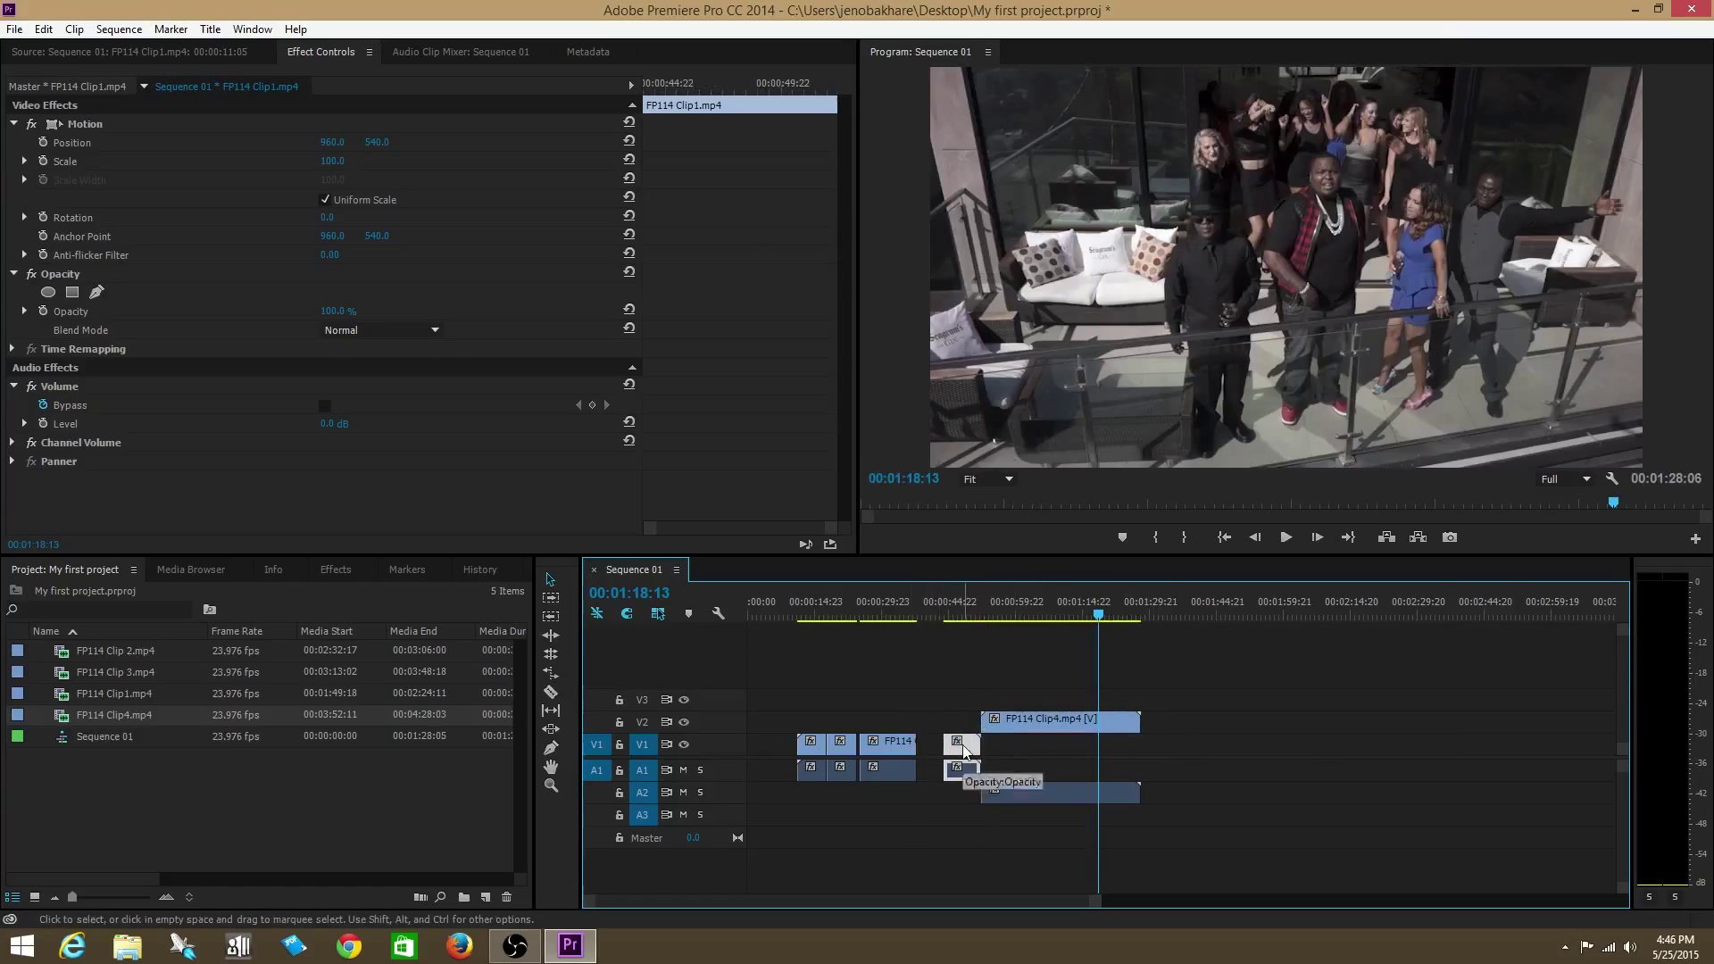
left_click_drag(890, 750, 917, 750)
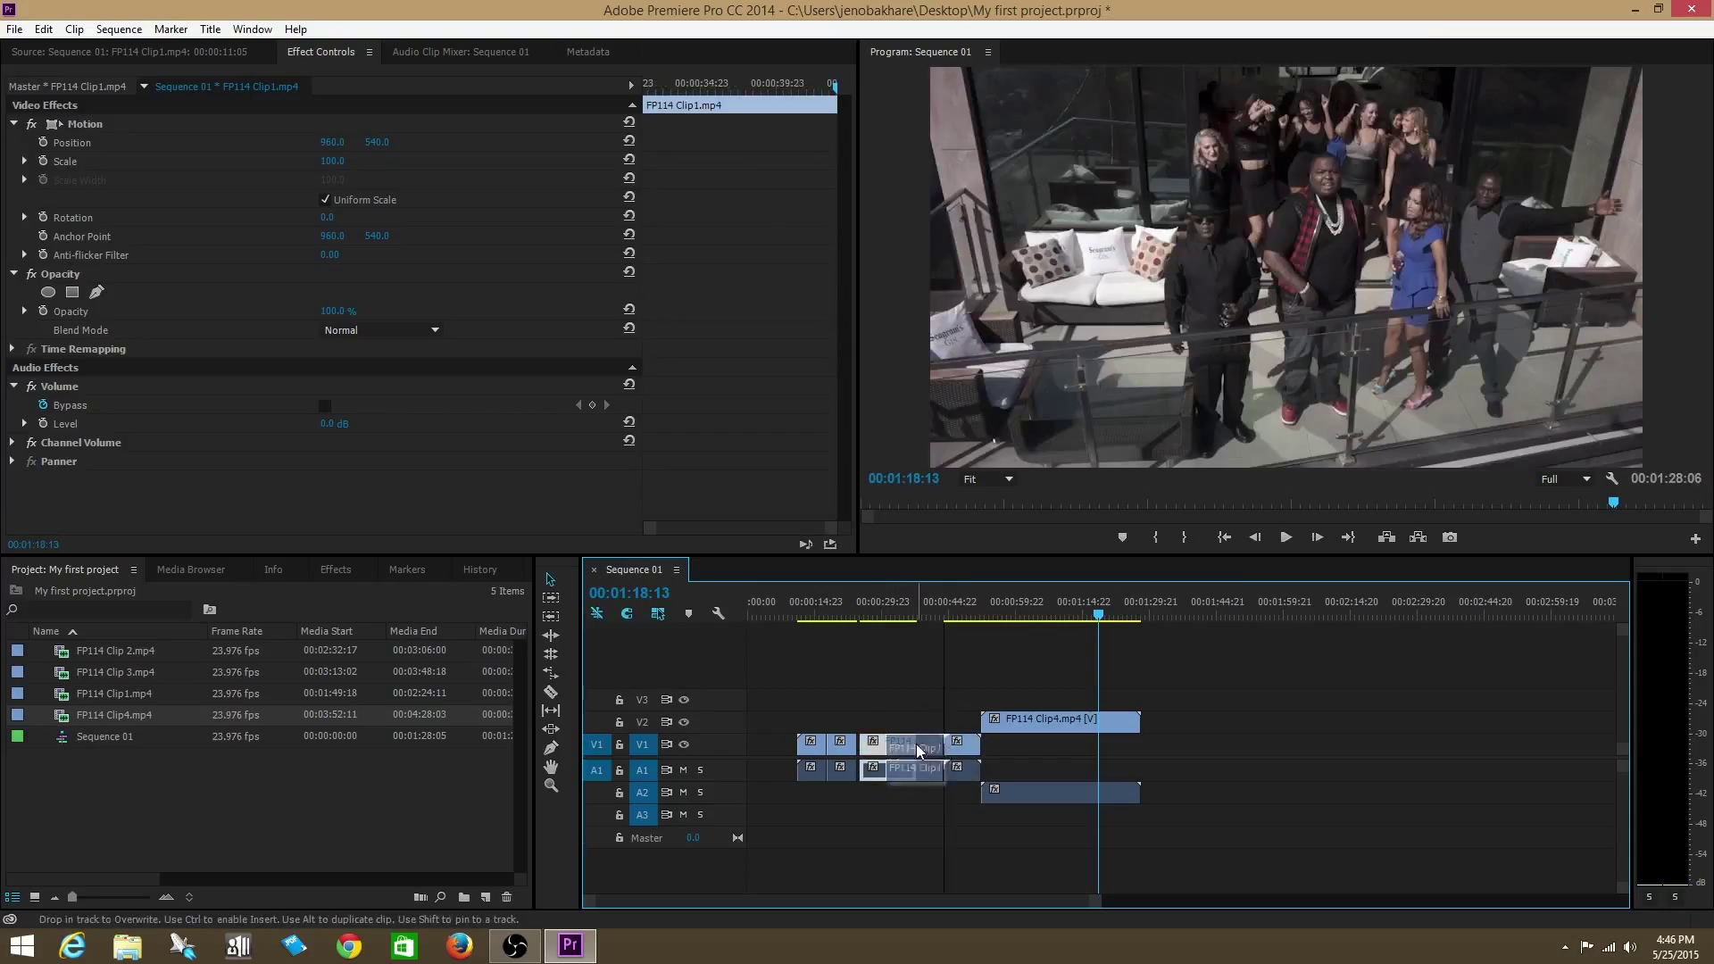
left_click(916, 610)
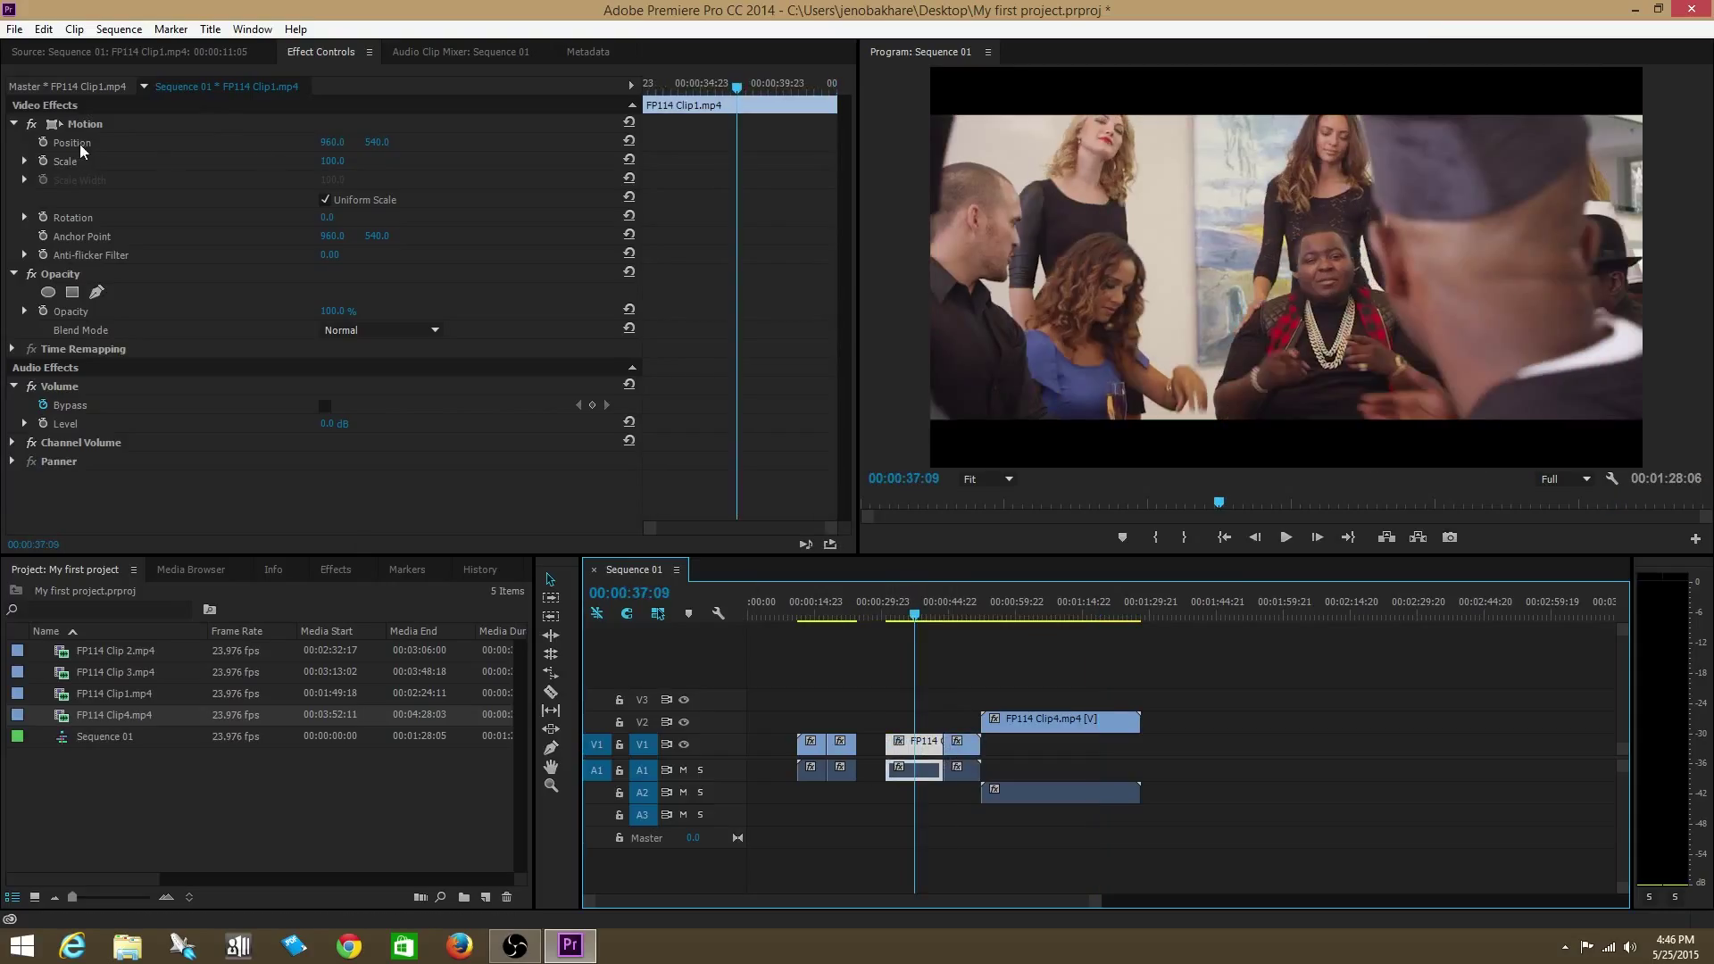
left_click(13, 124)
Collapse Opacity and Volume, then apply Gaussian Blur from Video Effects > Blur & Sharpen to the FP114 Clip1 piece
left_click(12, 143)
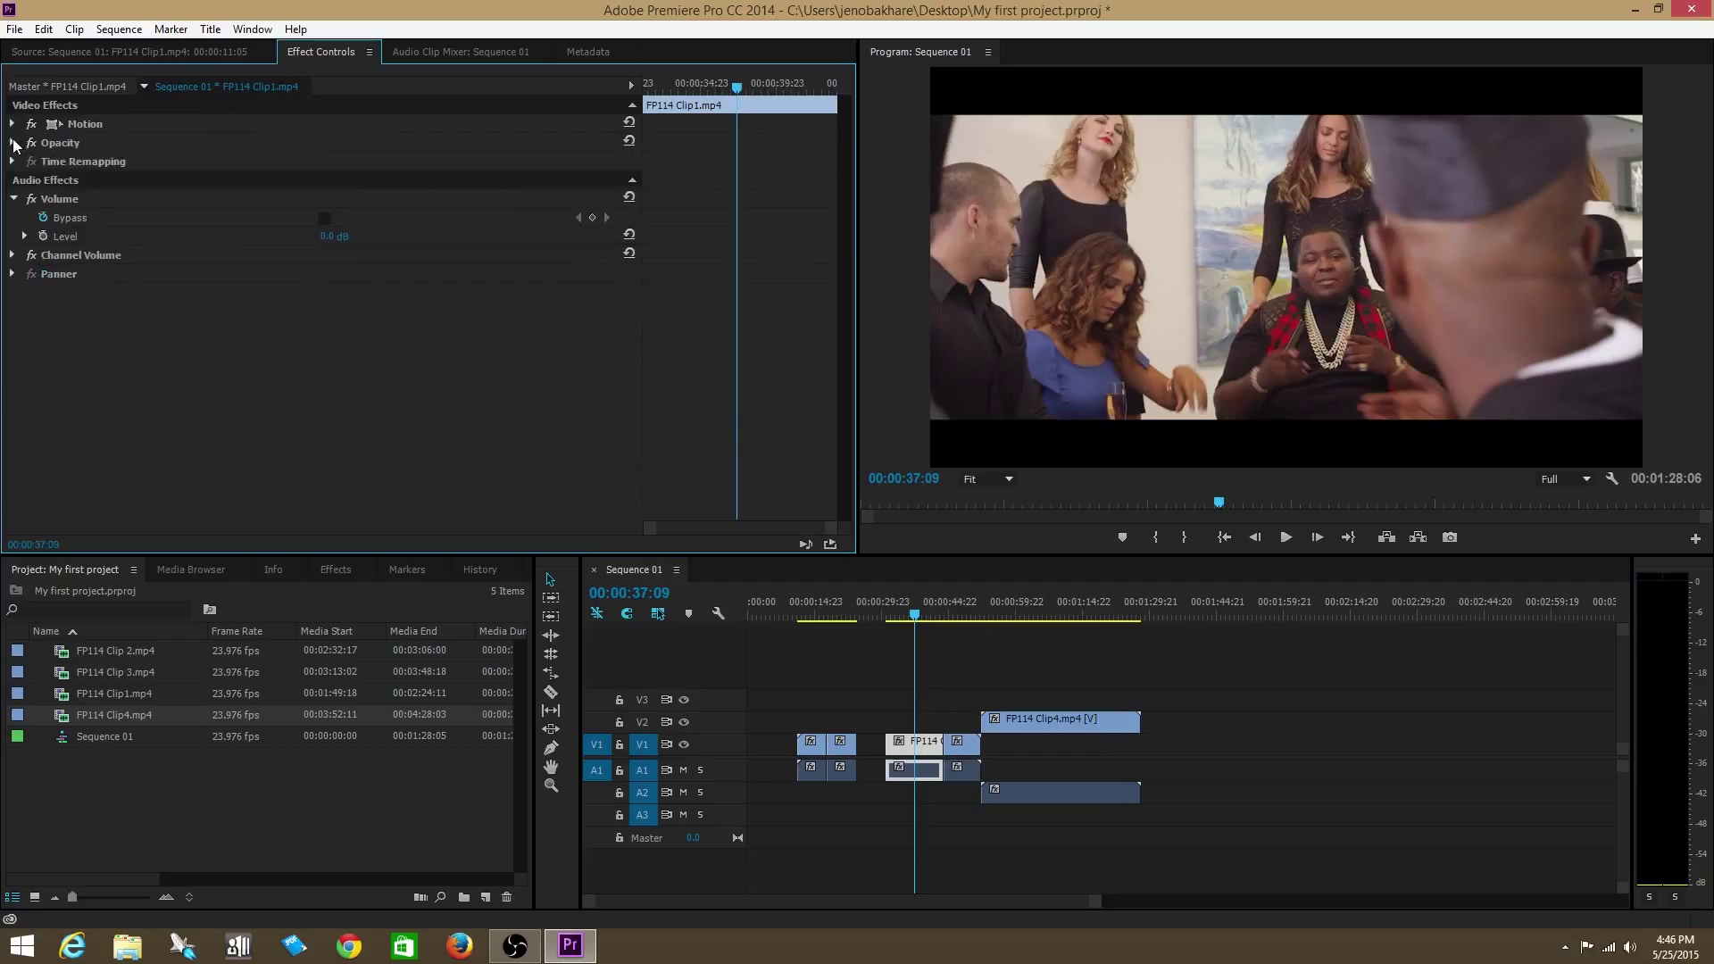
left_click(14, 199)
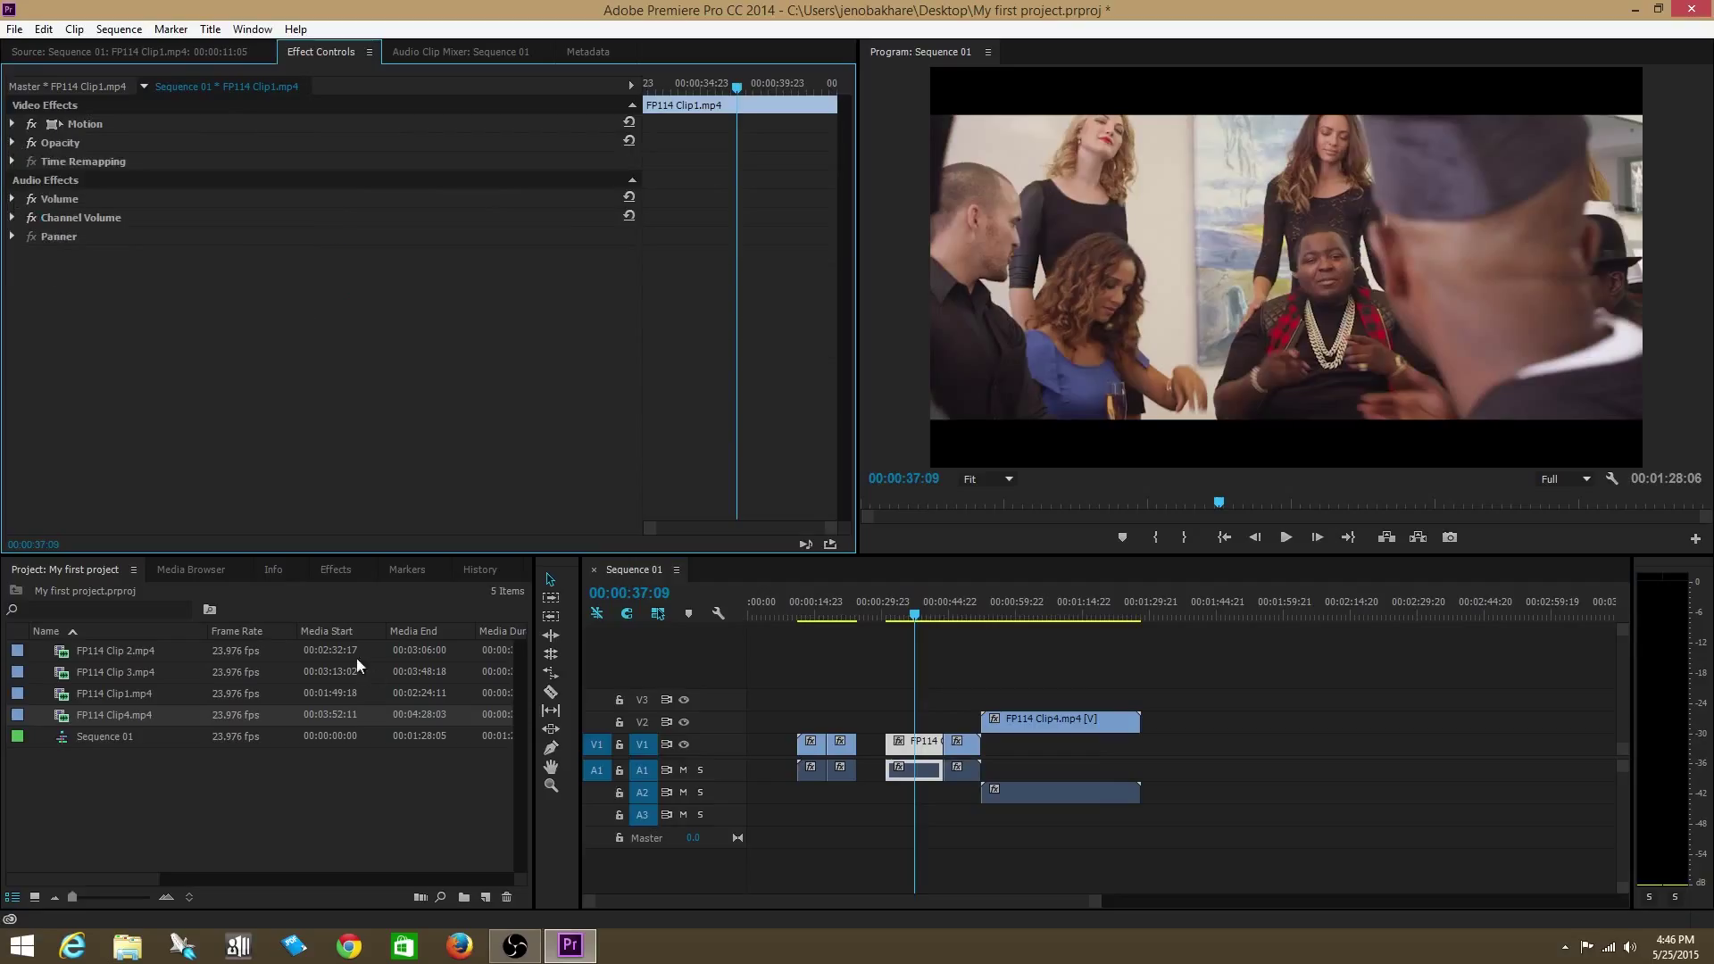
left_click(347, 571)
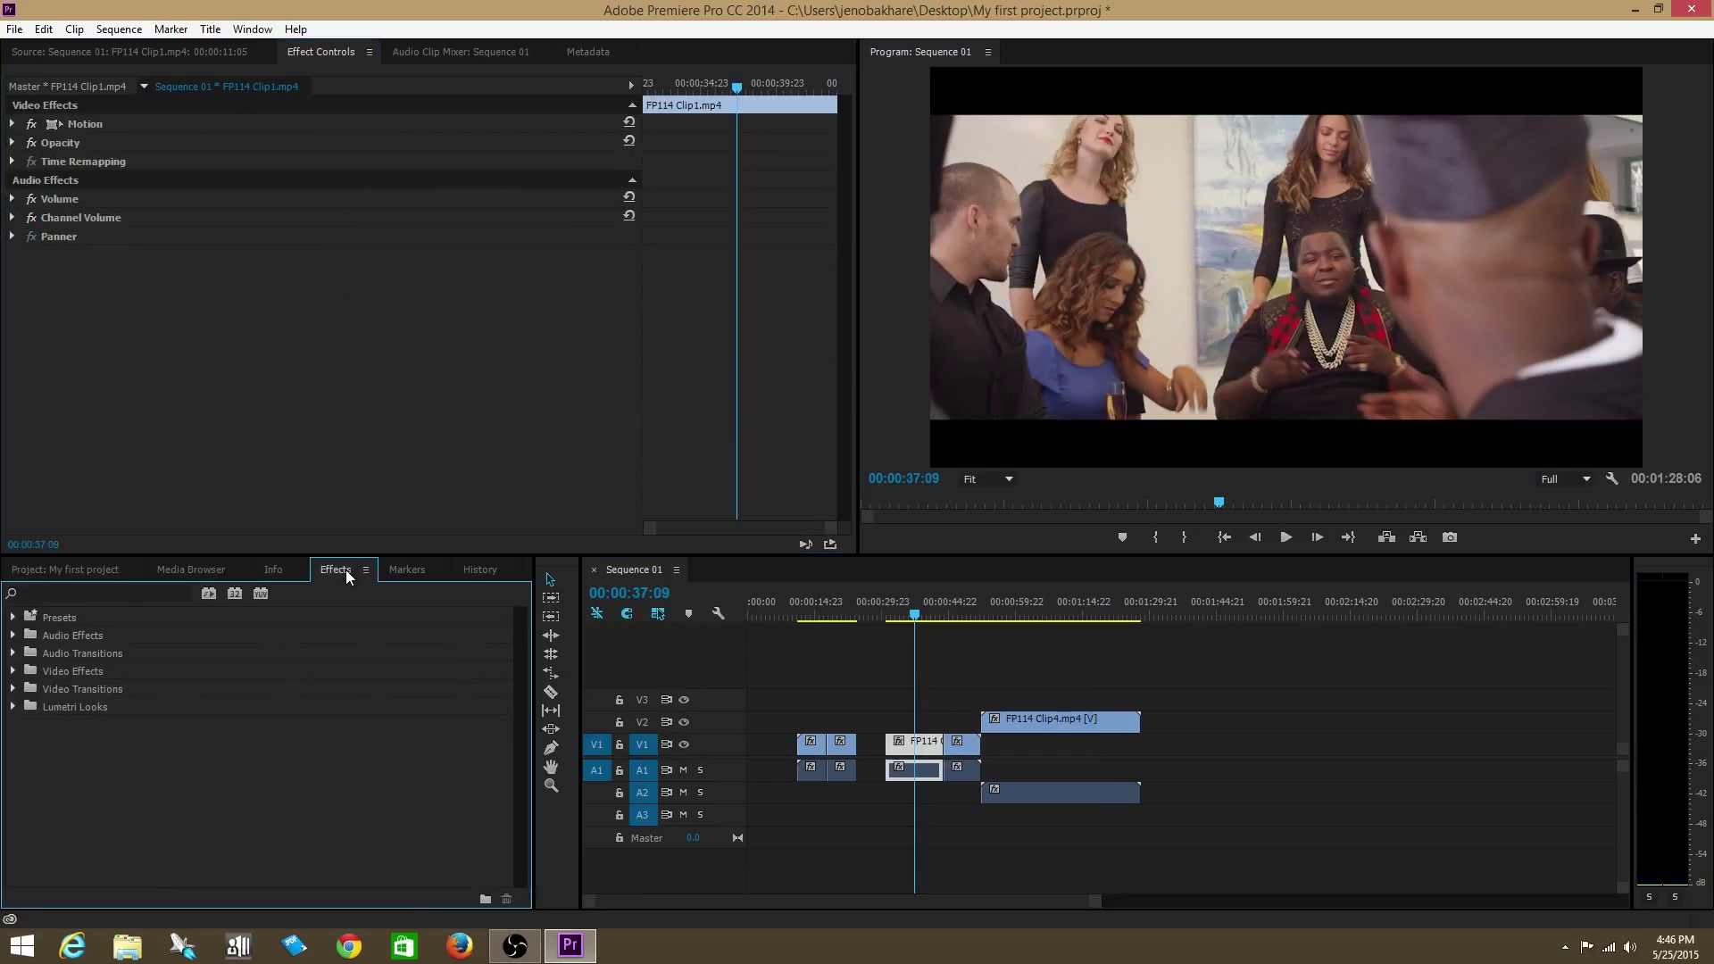
left_click(12, 671)
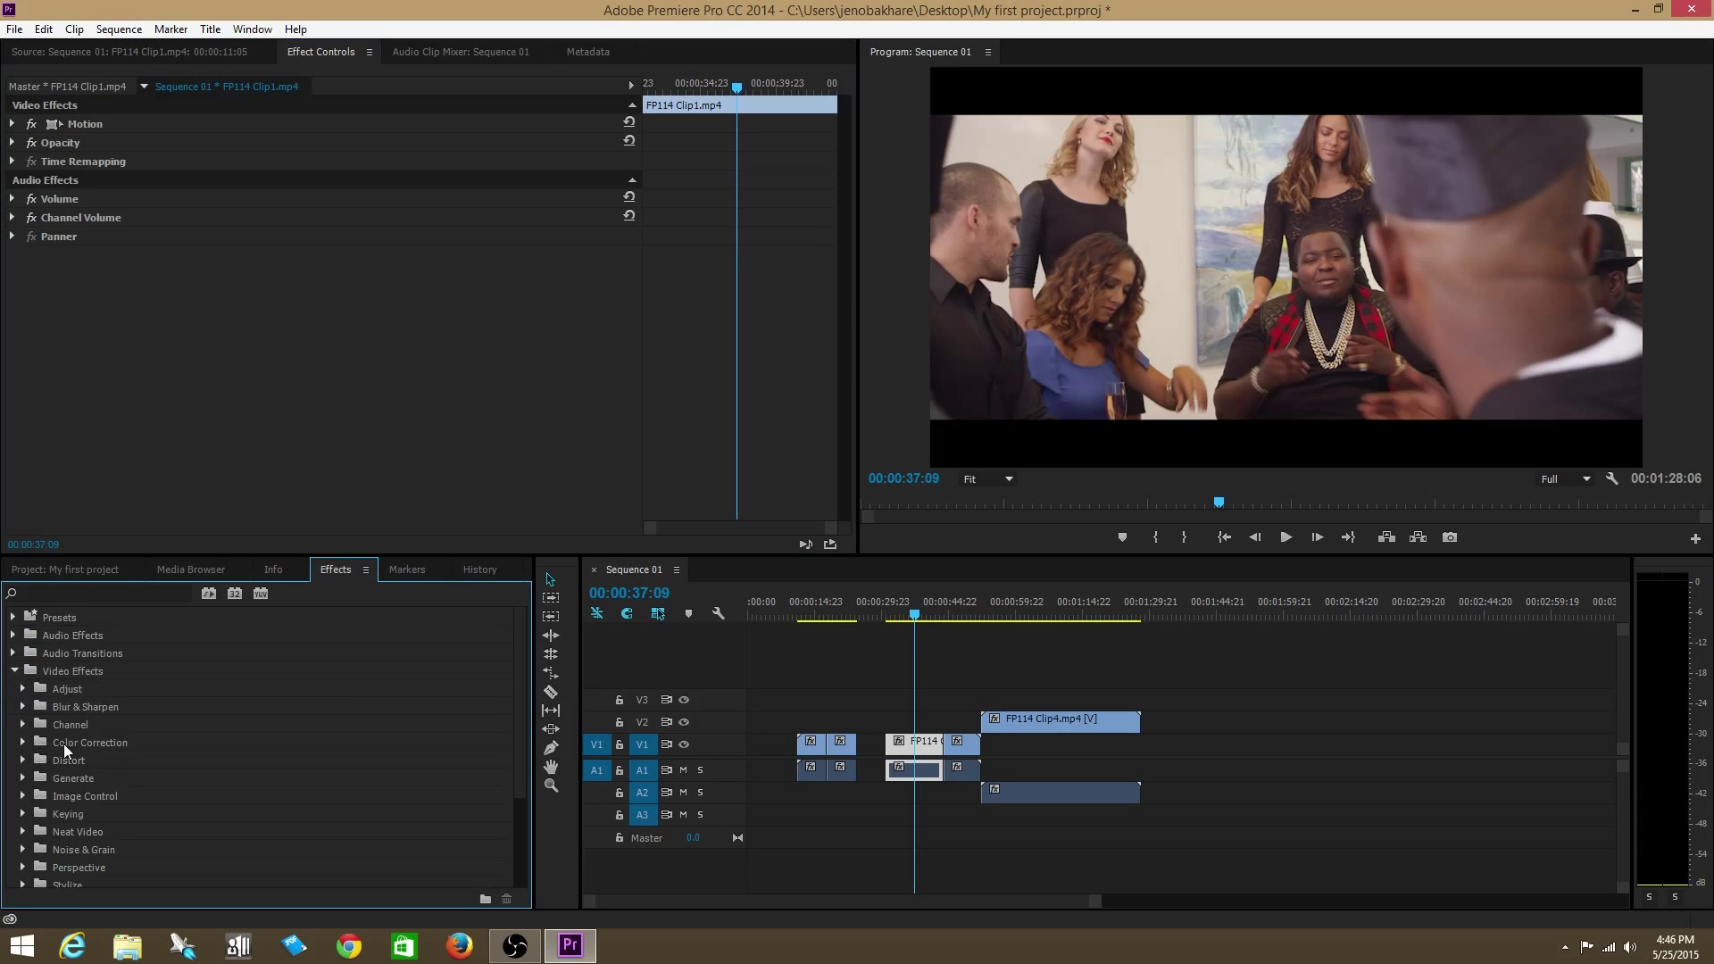
scroll(39, 784, "down", 3)
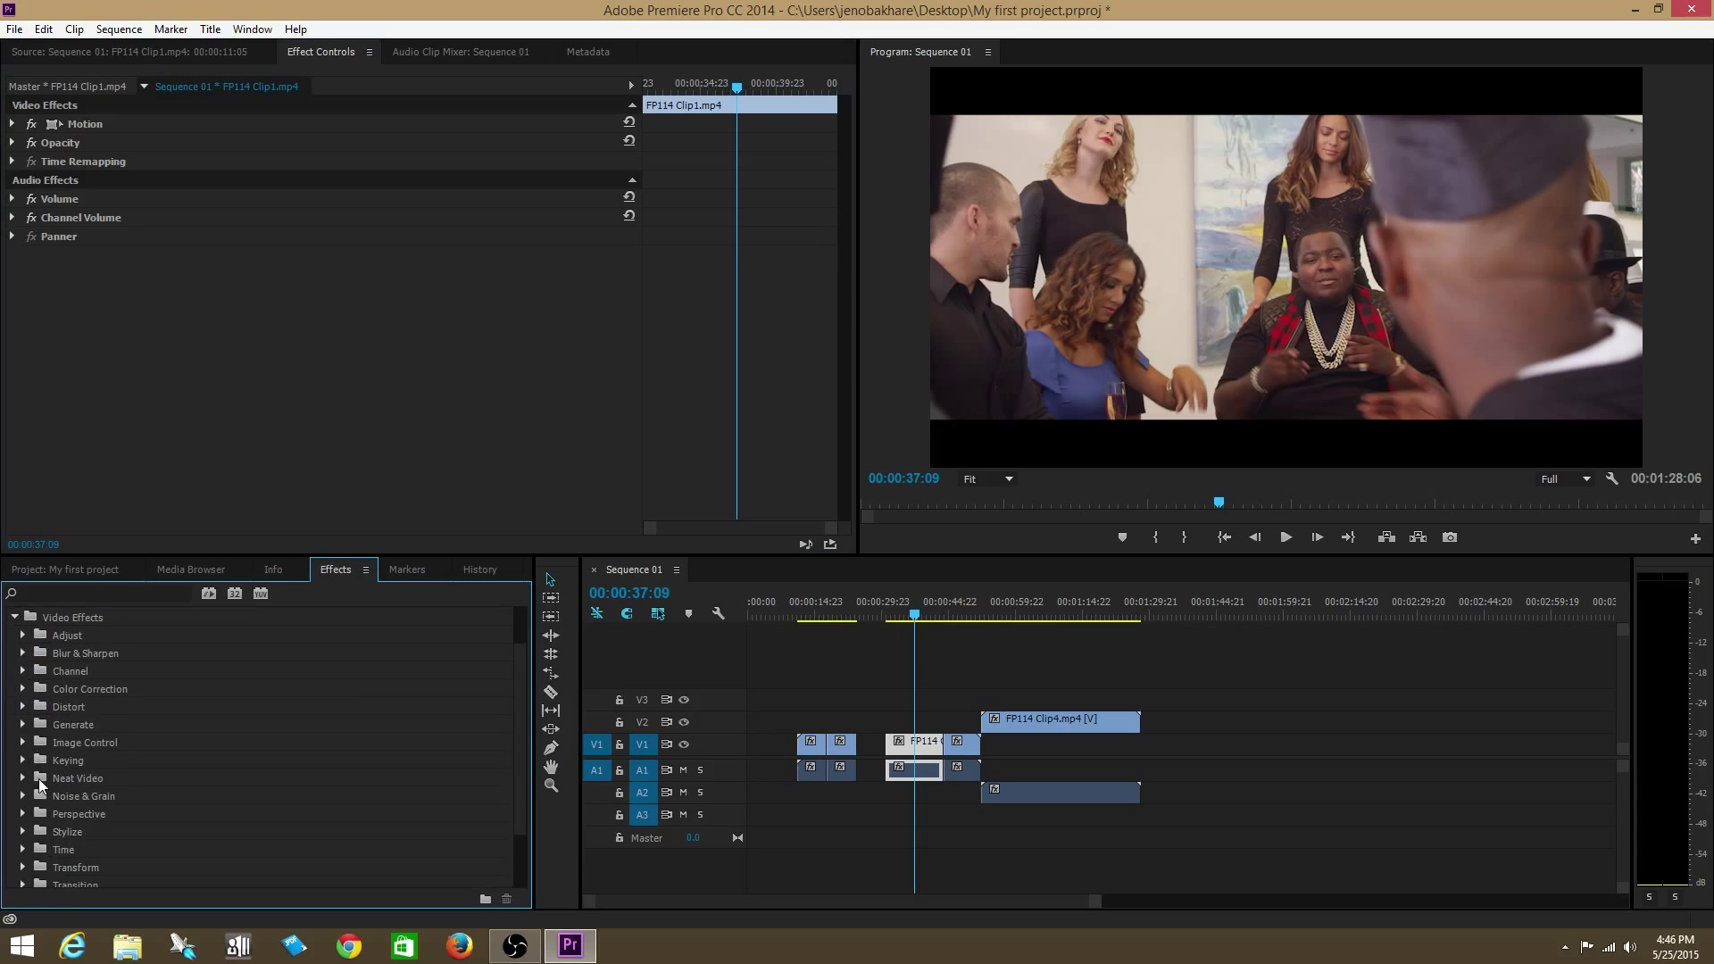
scroll(39, 784, "up", 2)
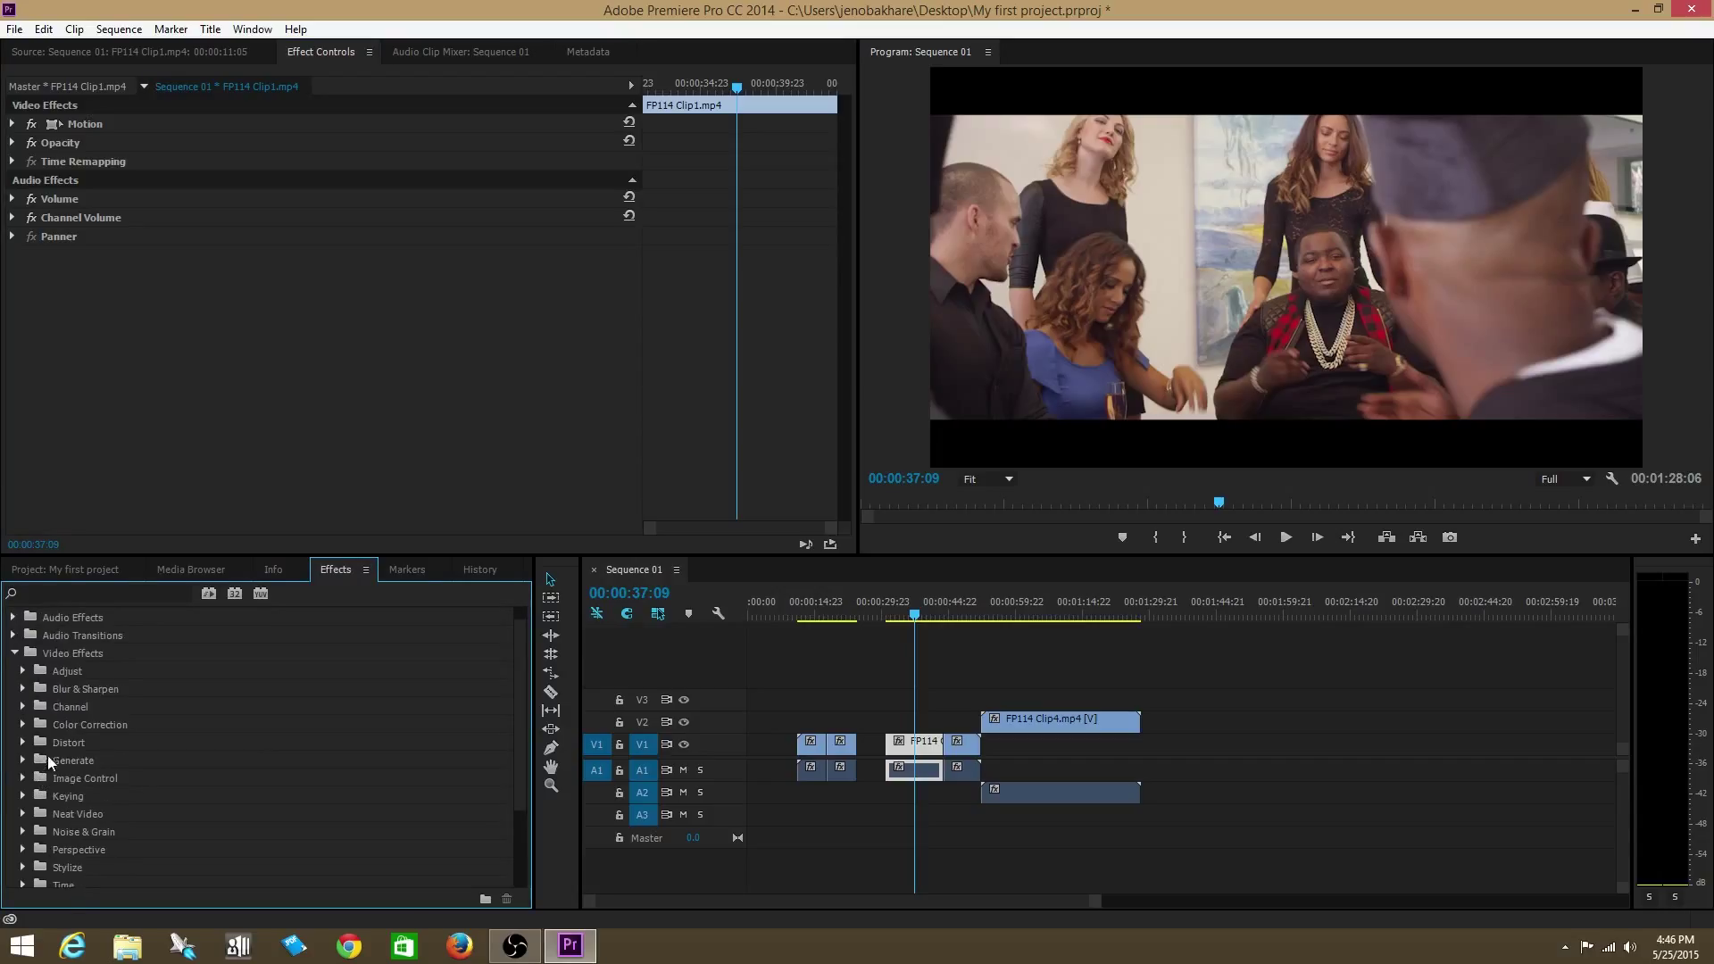
left_click(23, 689)
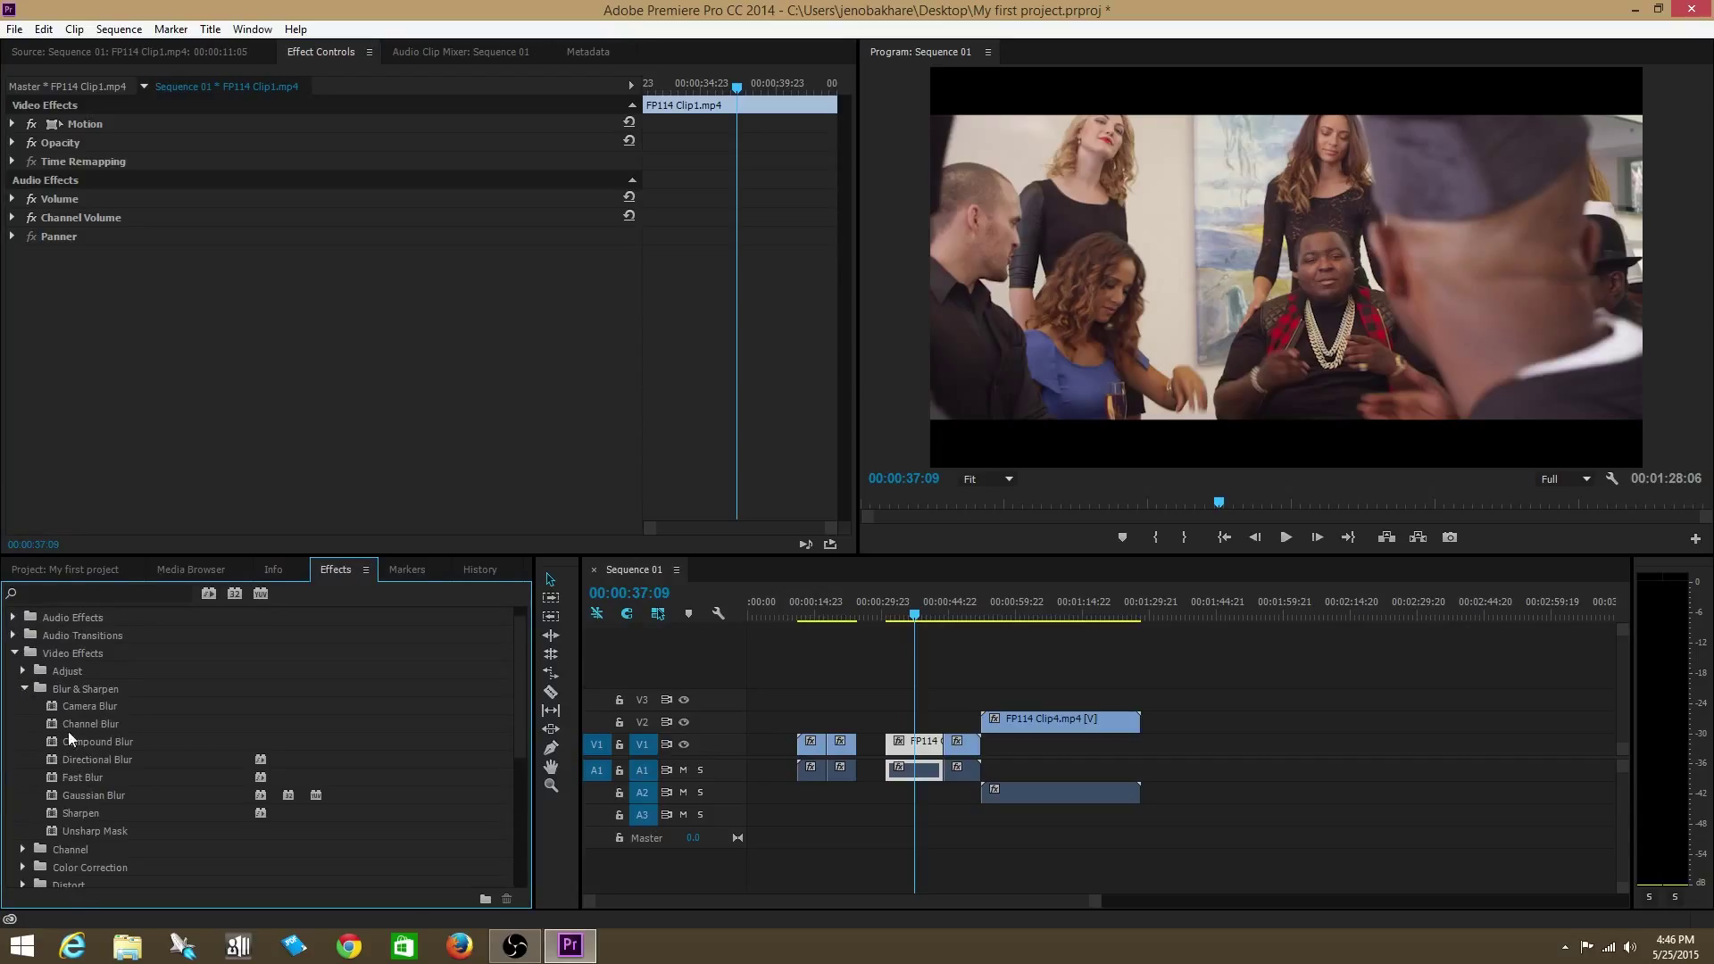
left_click_drag(50, 798, 898, 743)
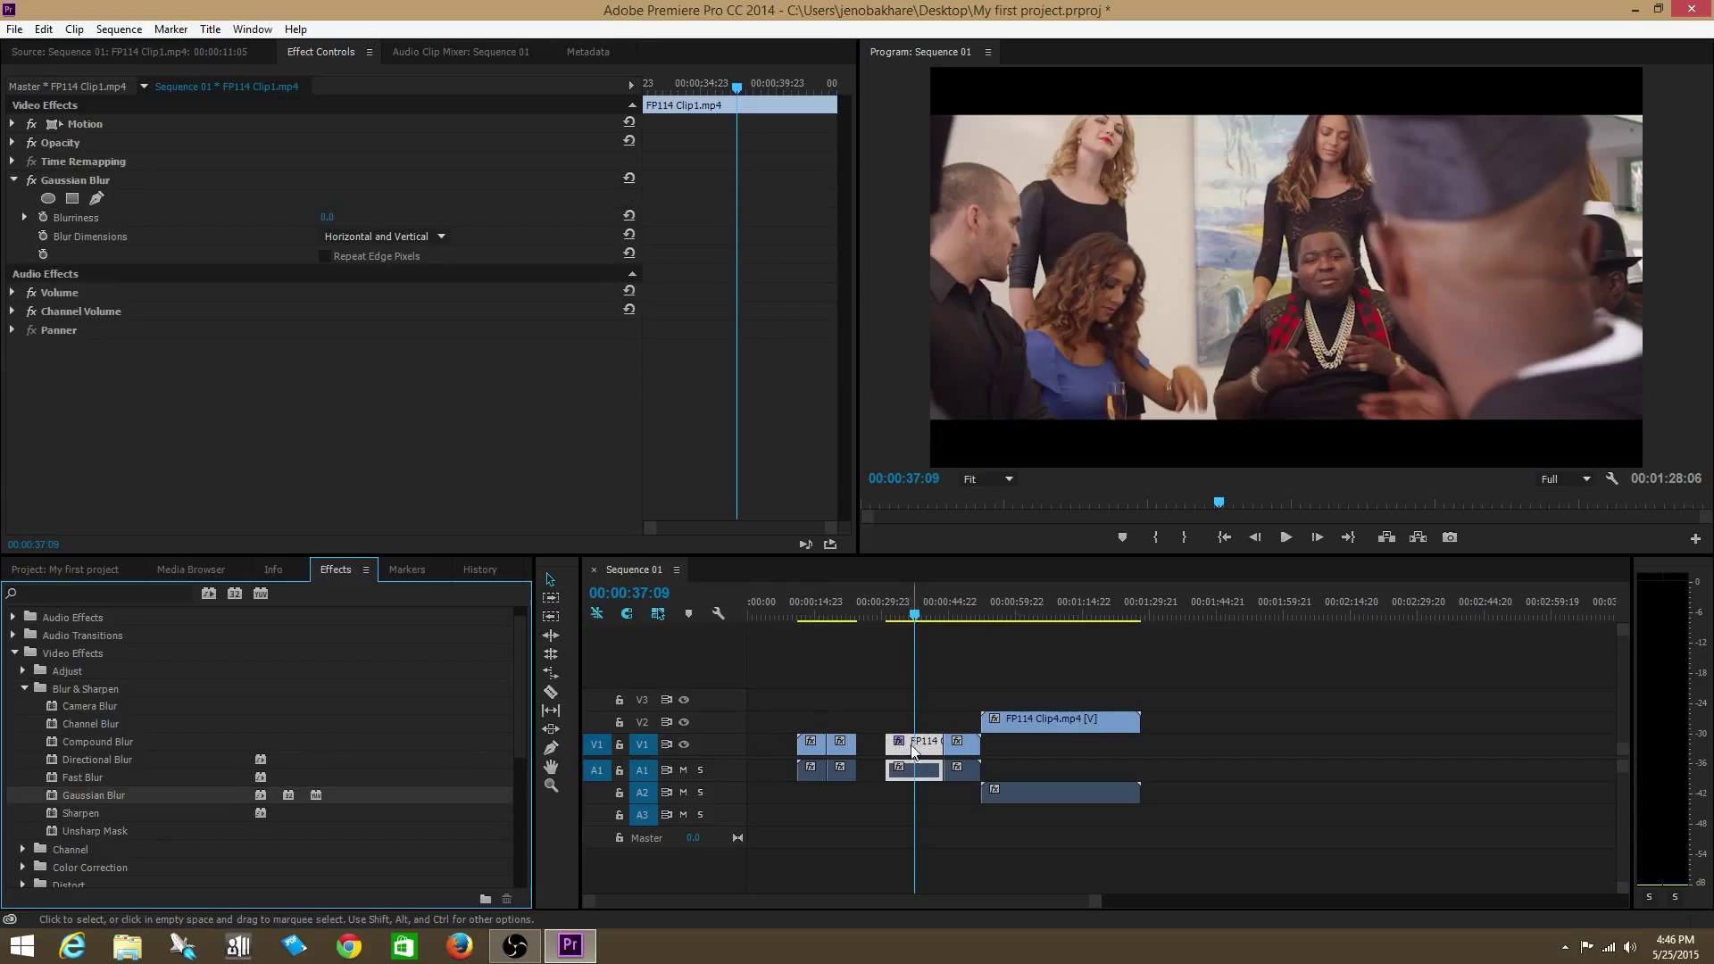
Expand the Gaussian Blur settings and raise Blurriness to 95
left_click(12, 181)
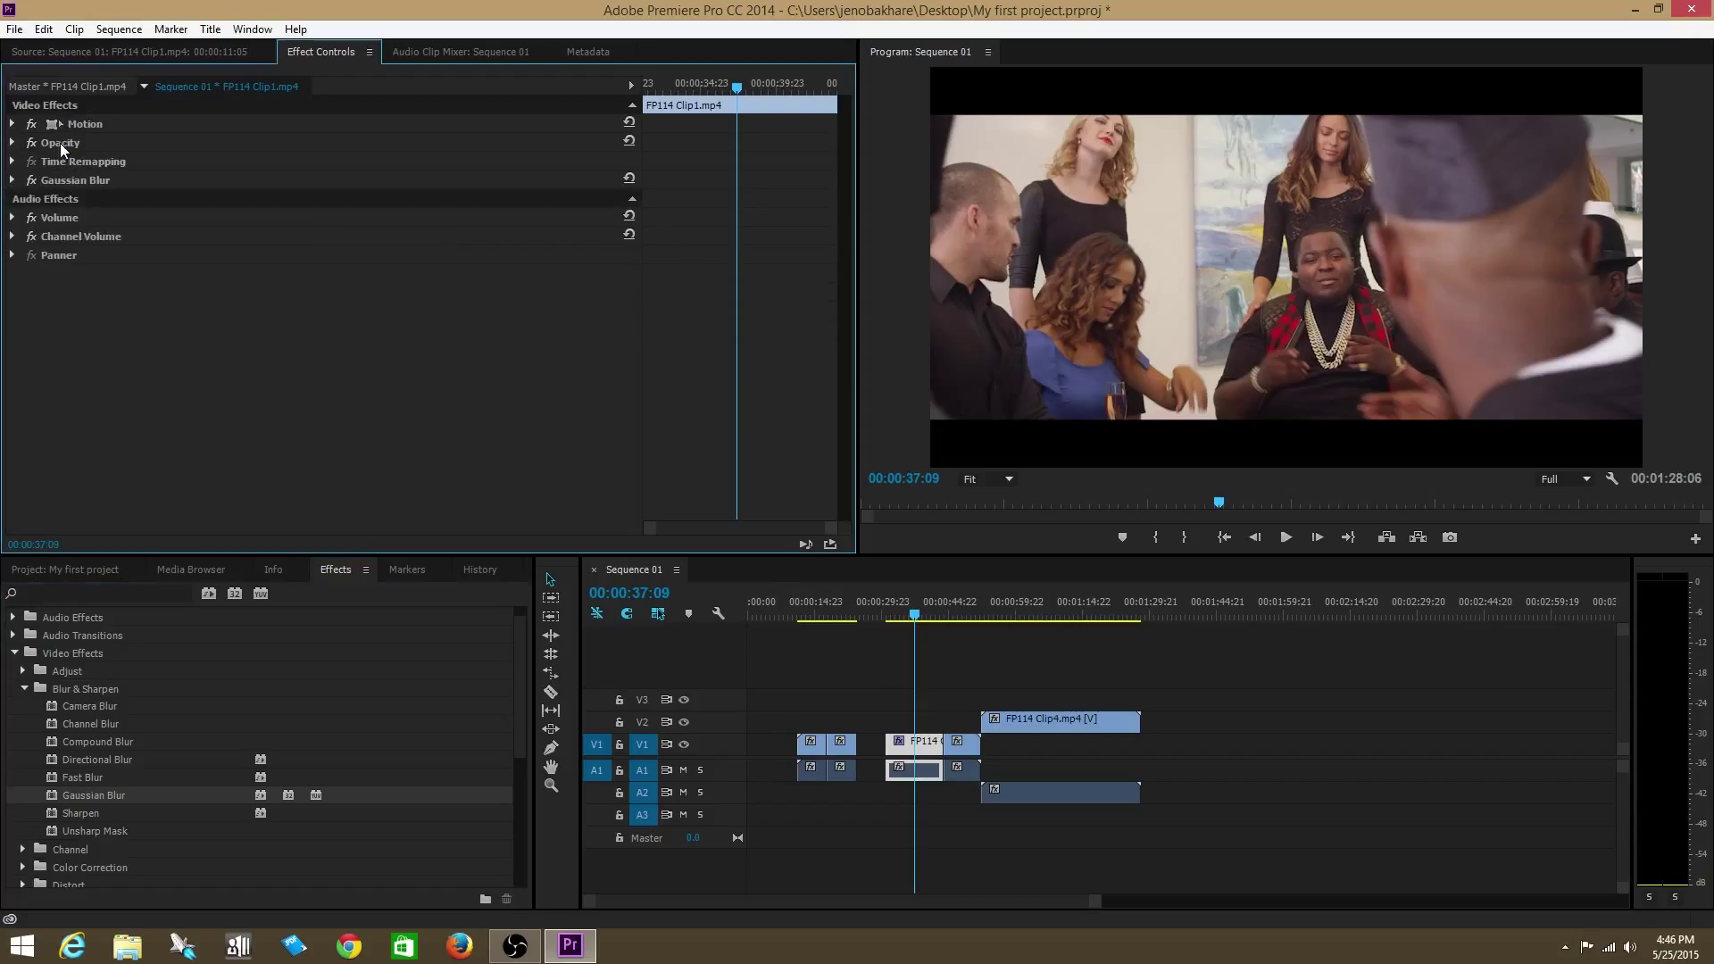
left_click(11, 181)
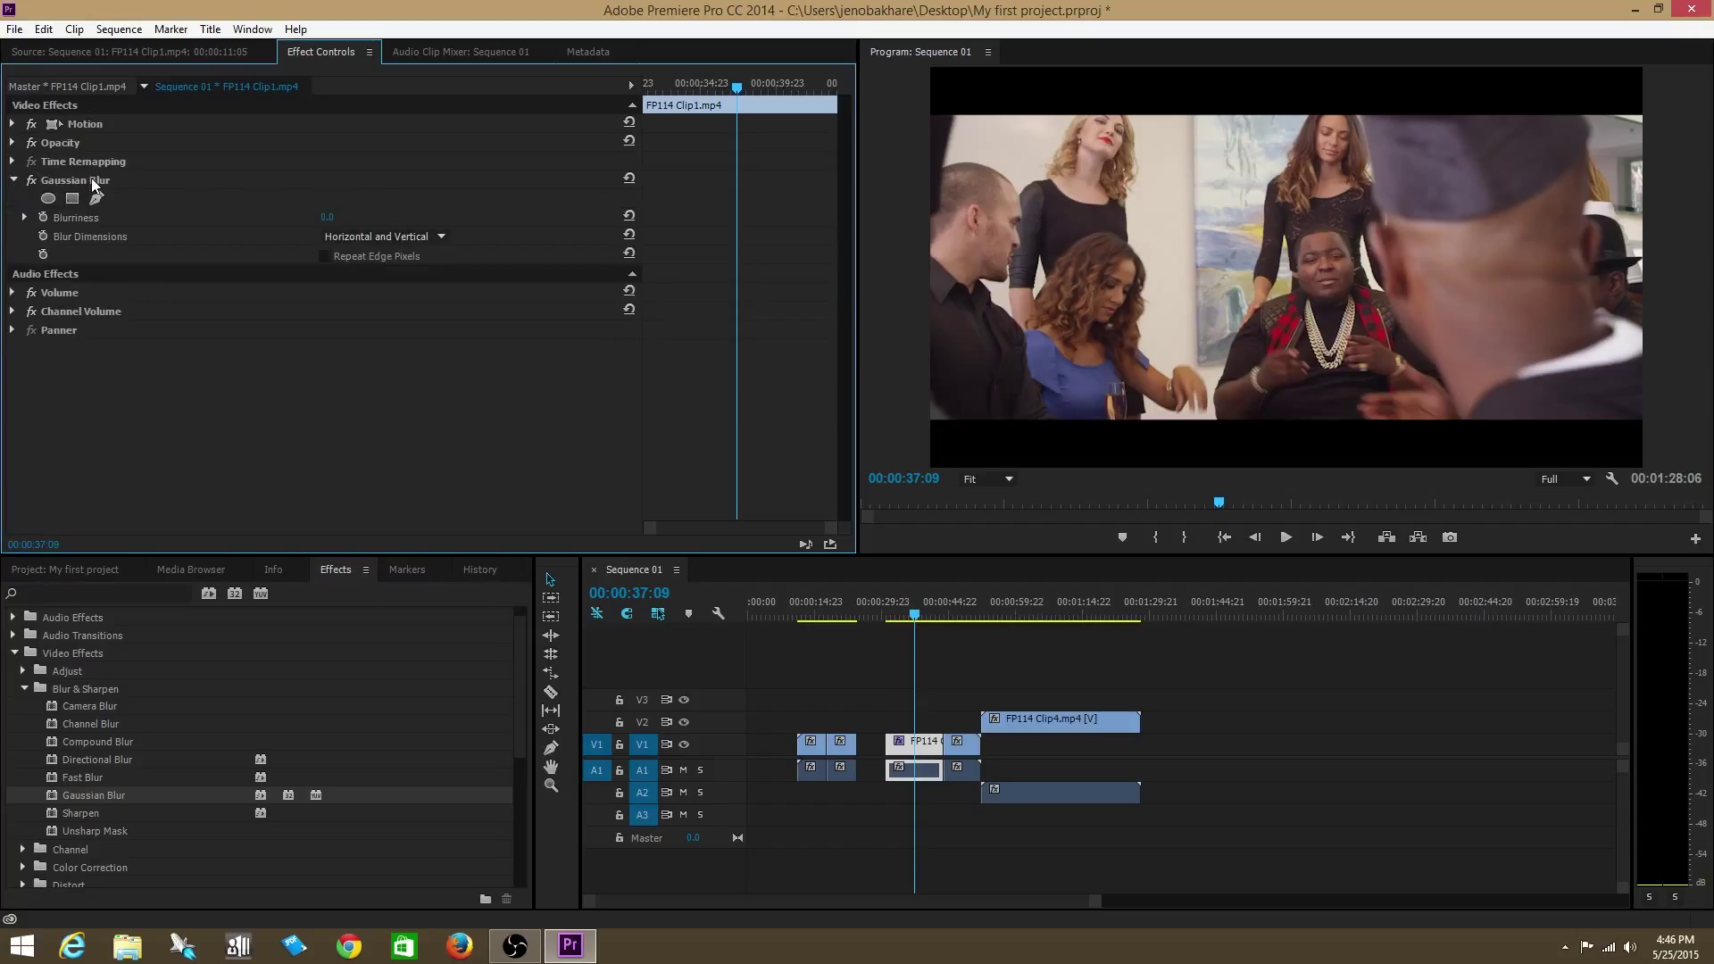
mouse_move(327, 217)
left_mouse_down()
mouse_move(412, 217)
mouse_move(324, 217)
left_mouse_up()
Reset Blurriness to 0, delete the Gaussian Blur, and move the first Clip1 pieces right
left_click(56, 183)
key("Delete")
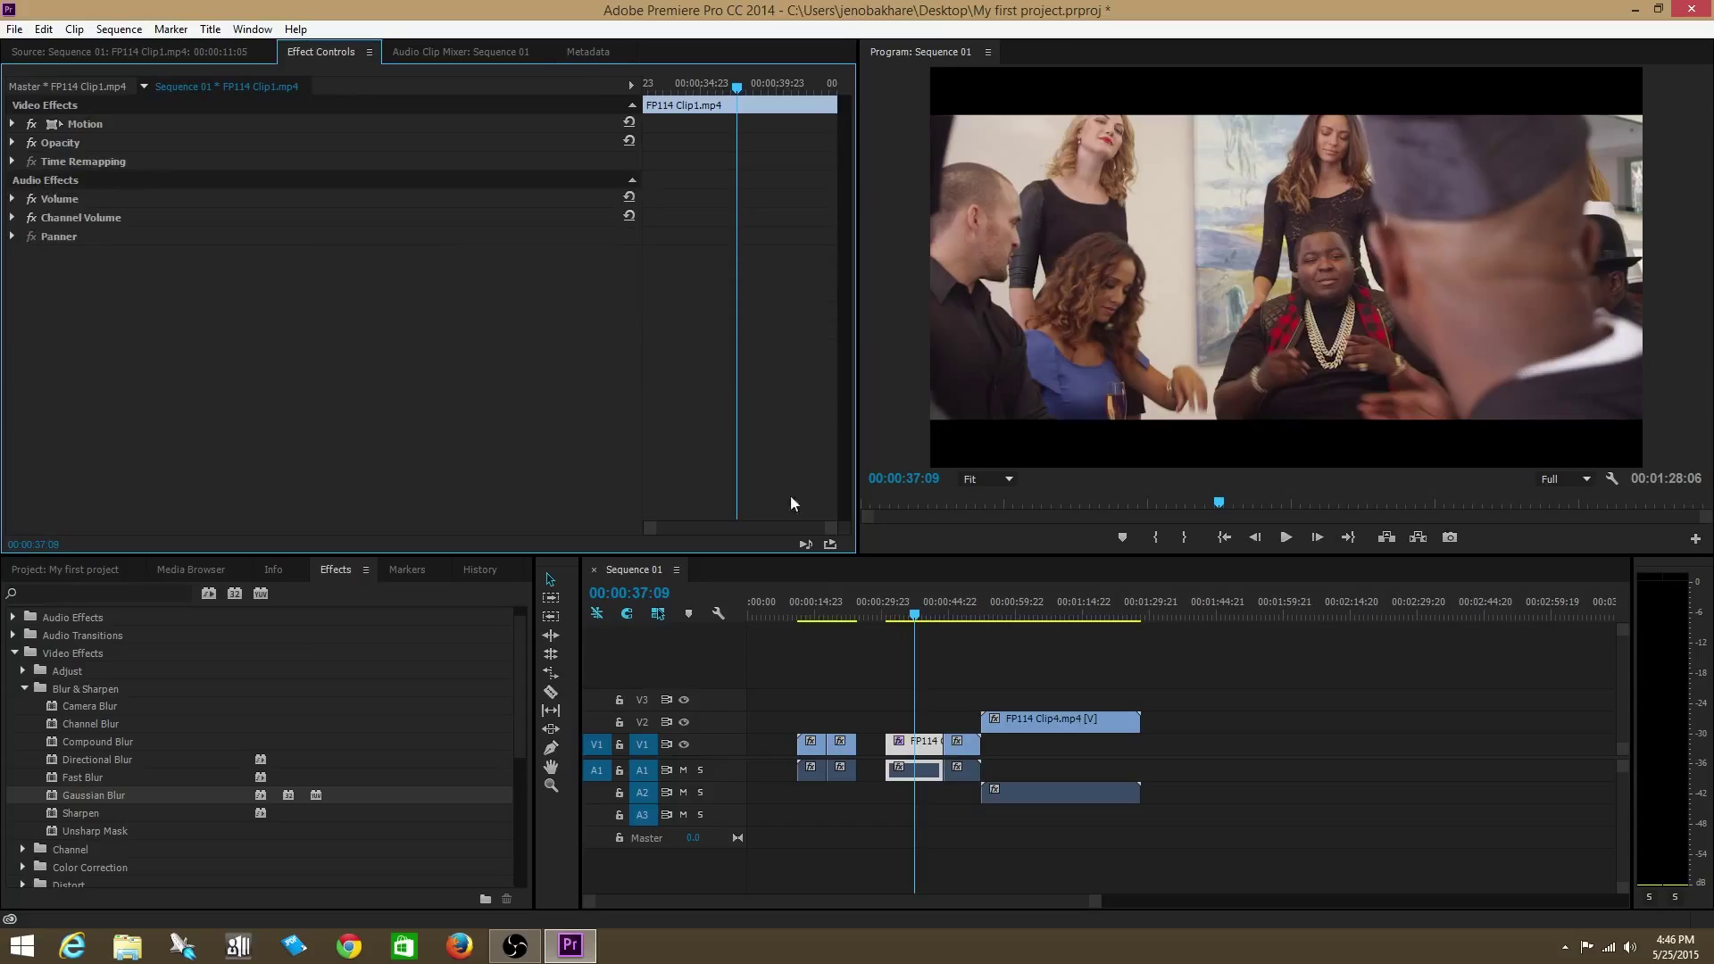
left_click_drag(791, 683, 888, 744)
Play the sequence from 00:00:20:00 to review the joined Clip1 pieces, then stop
left_click(840, 614)
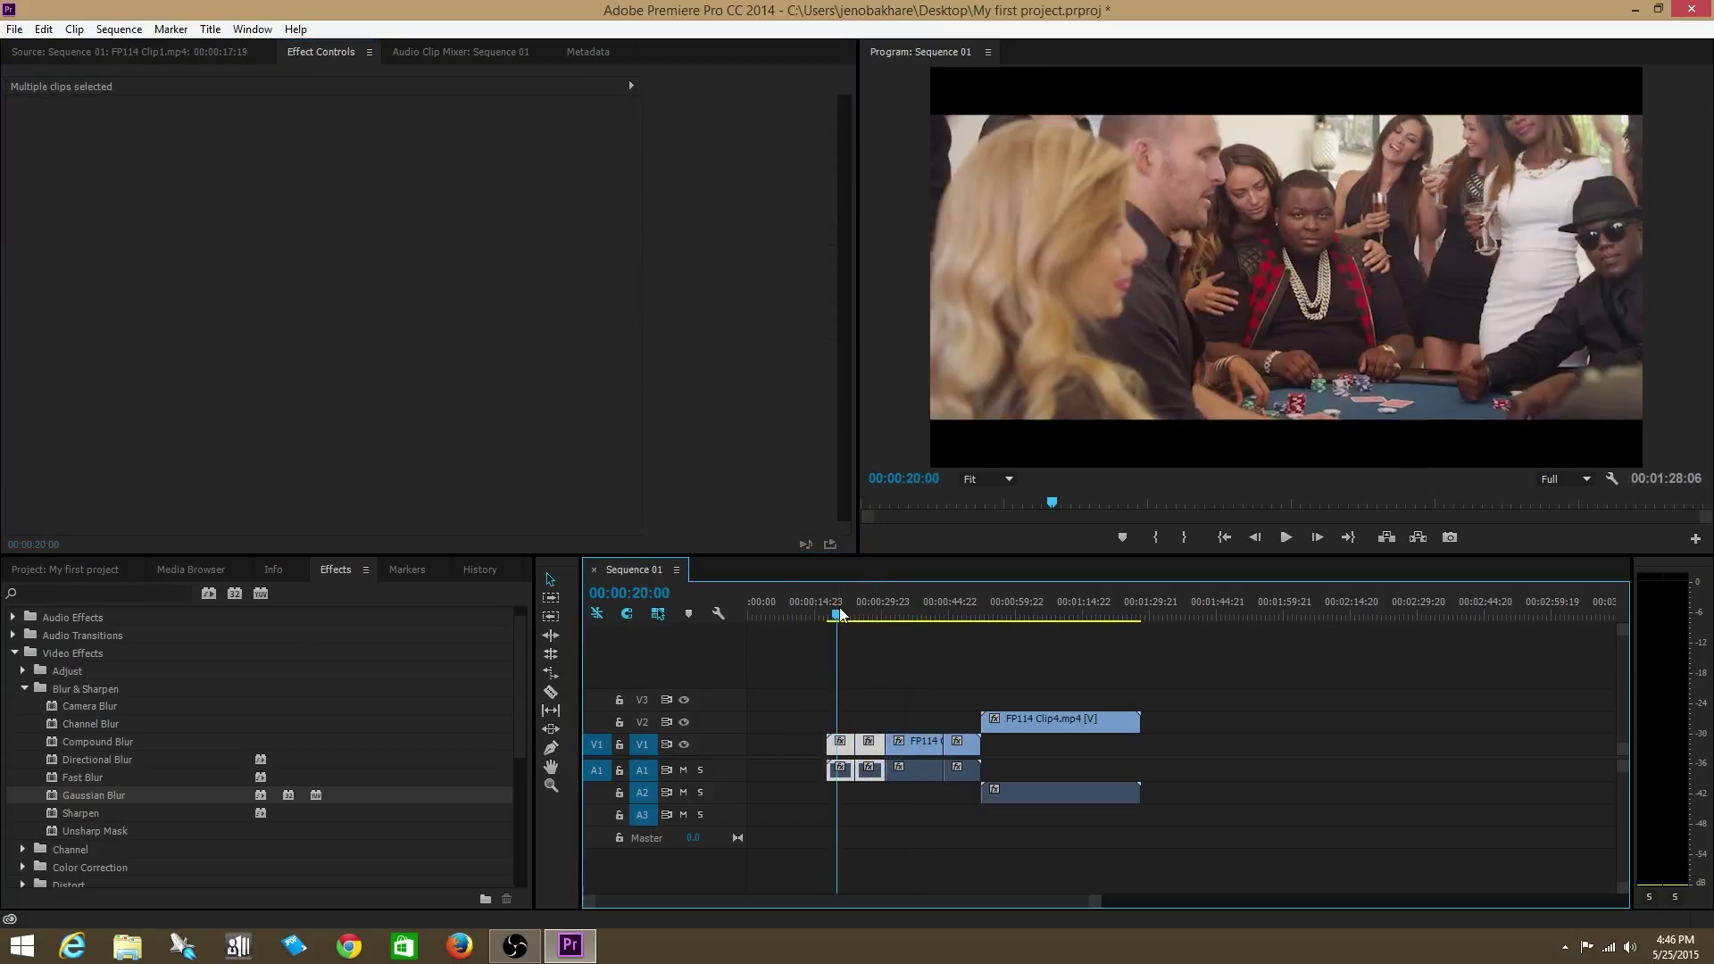
key("space")
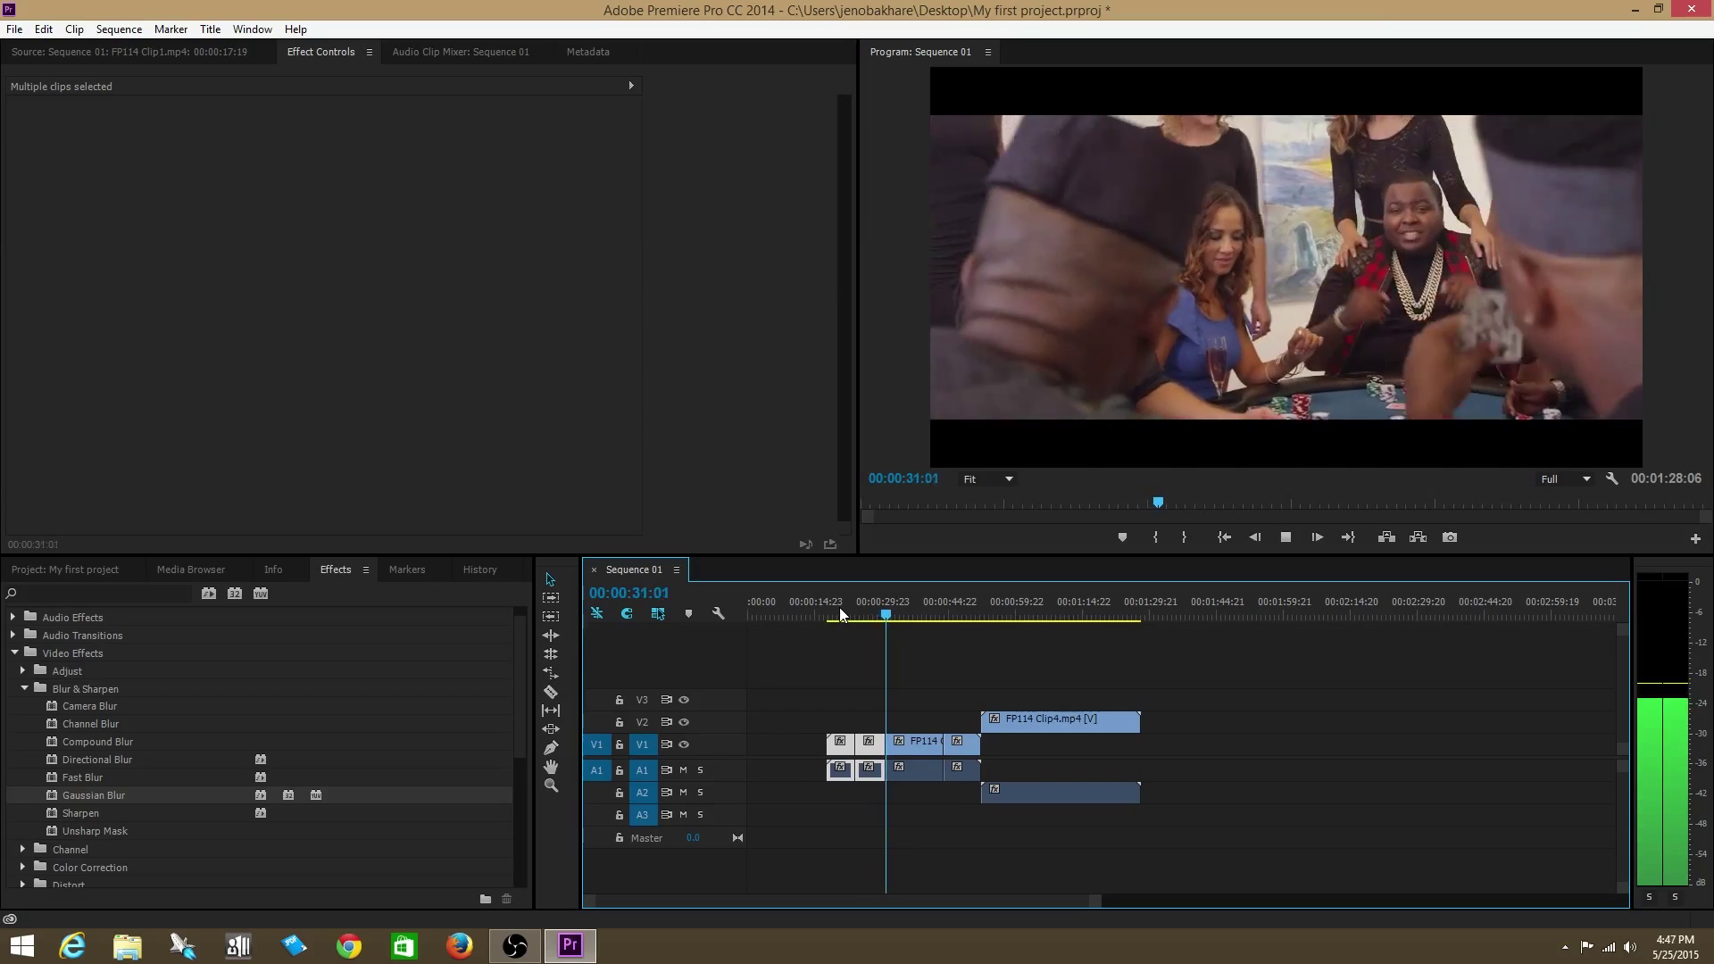
key("space")
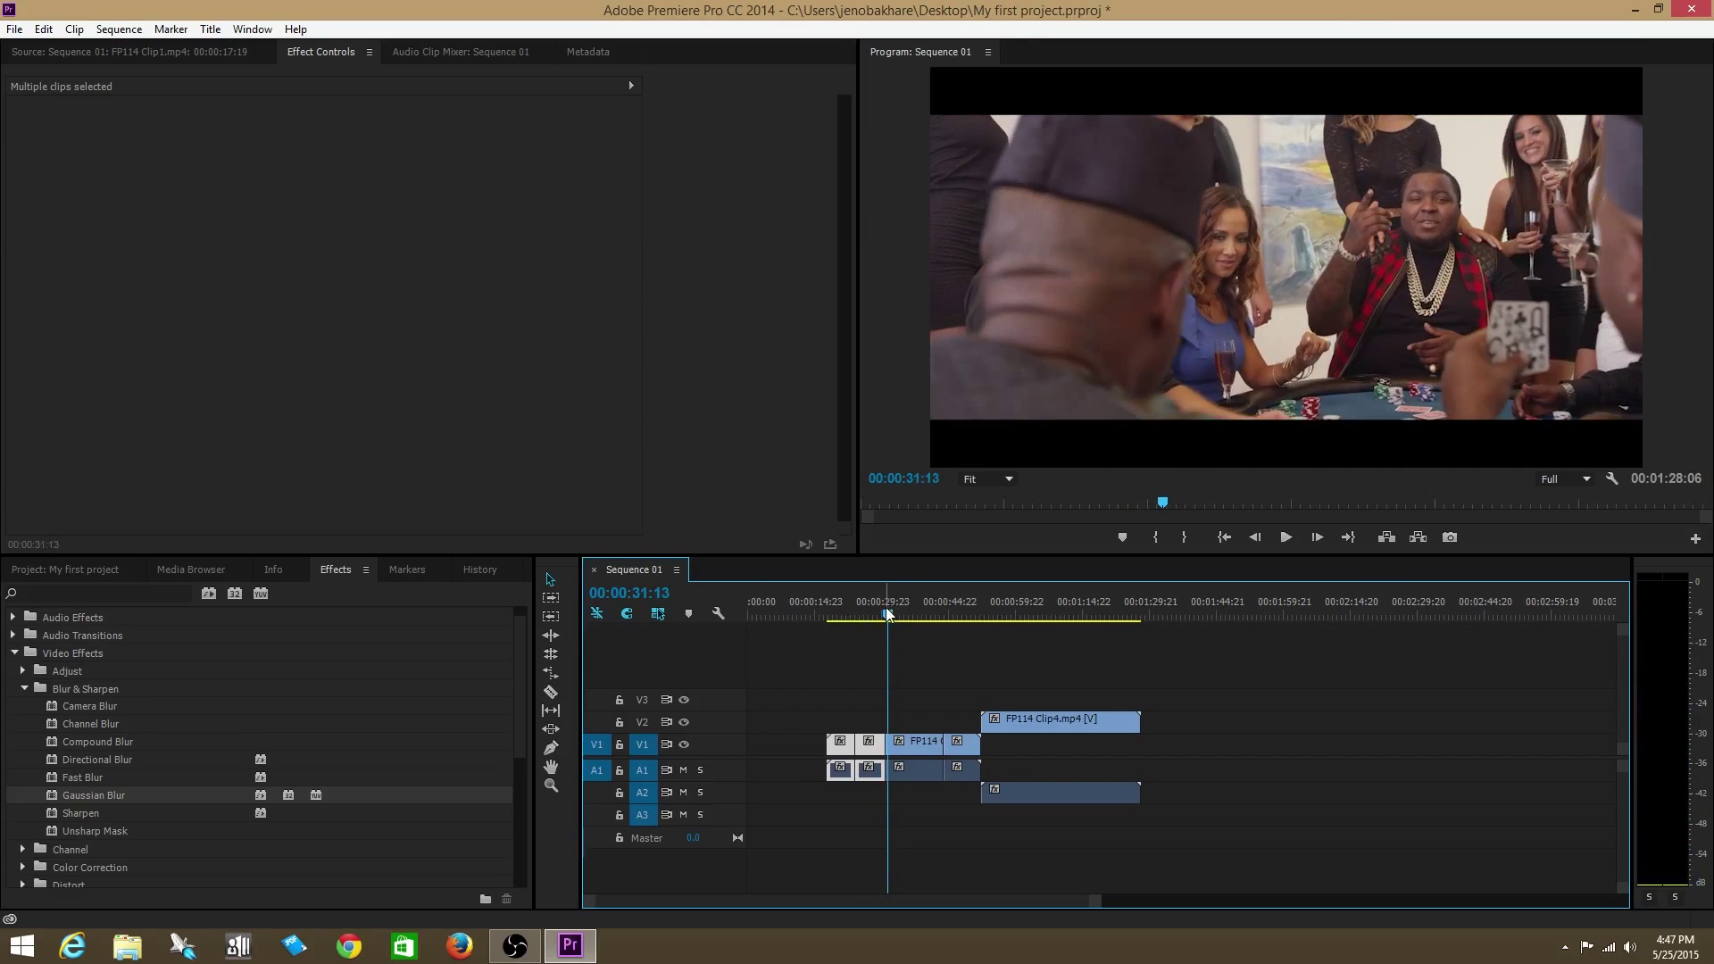